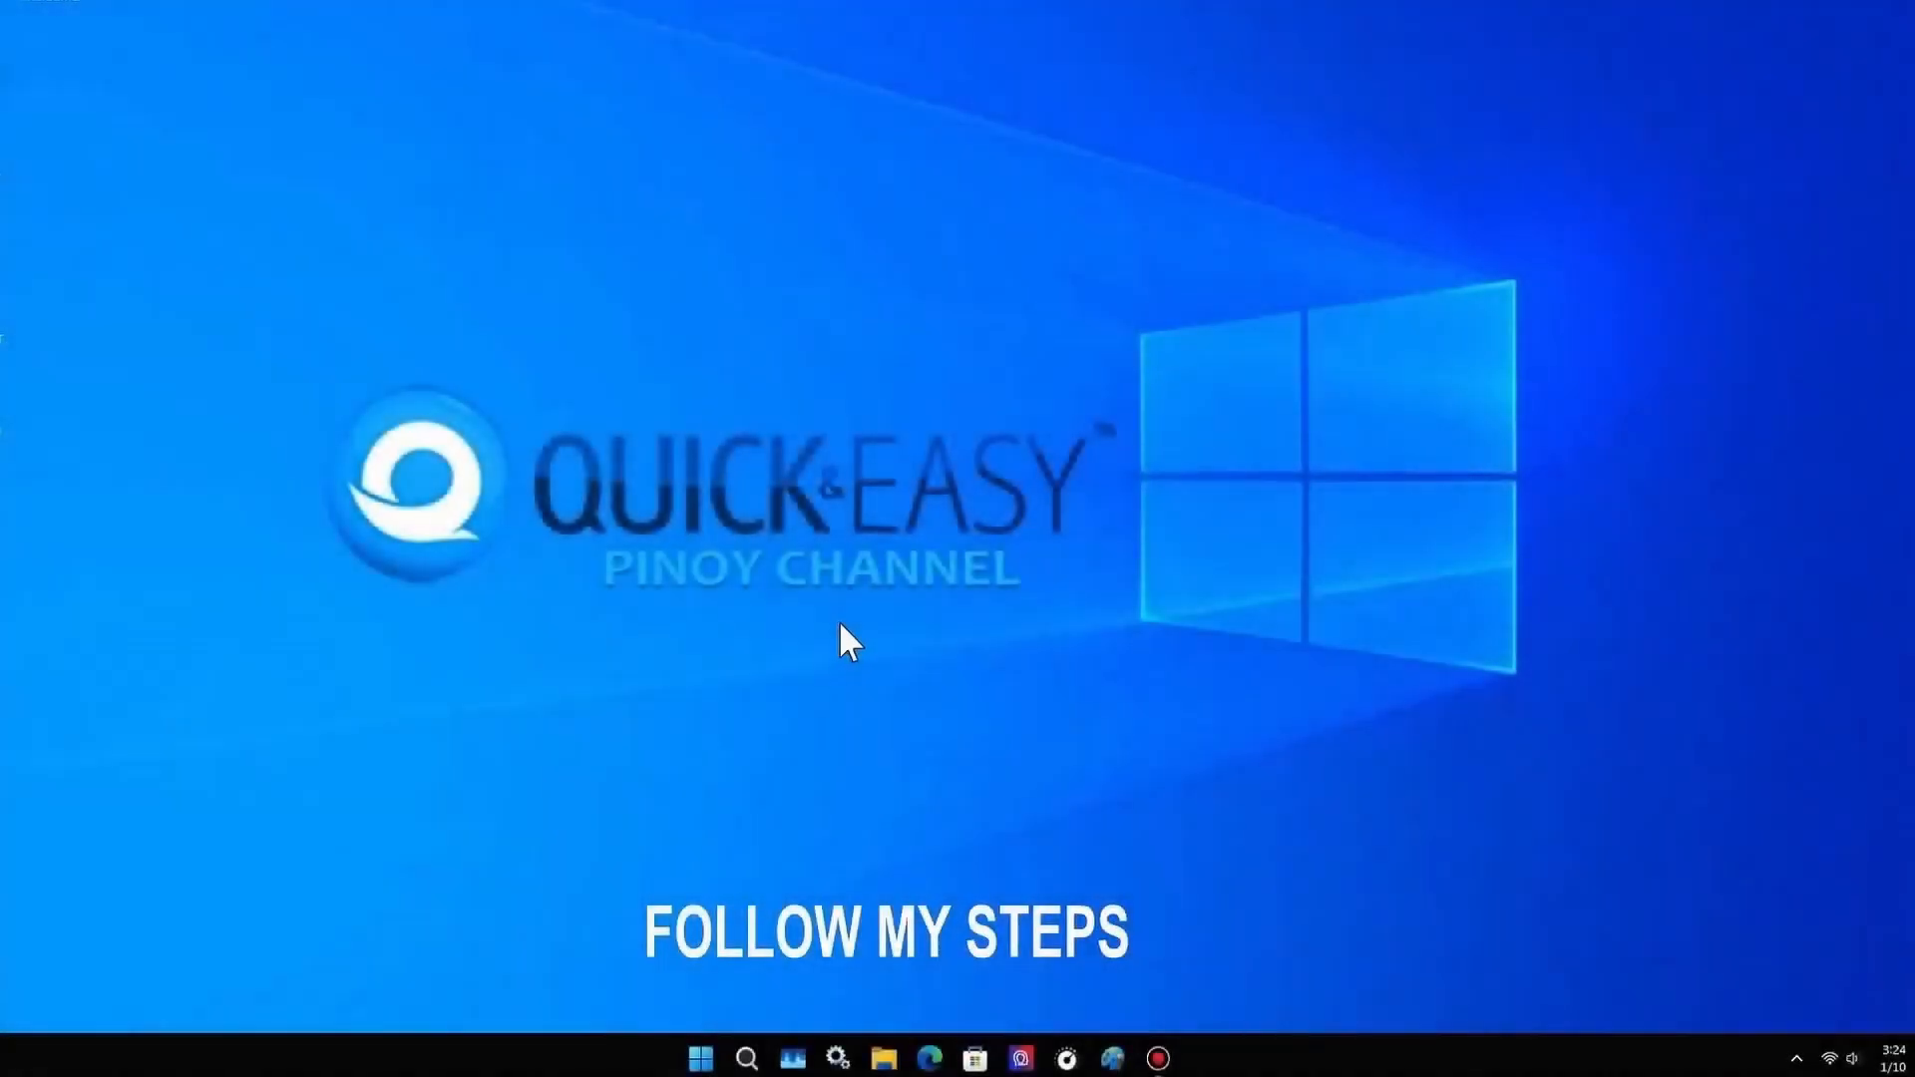
Step: In File Explorer, go to C:\Program Files\AMD\CIM\Bin64 and run AMDCleanupUtility
{"action": "left_click", "coordinate": [884, 1059]}
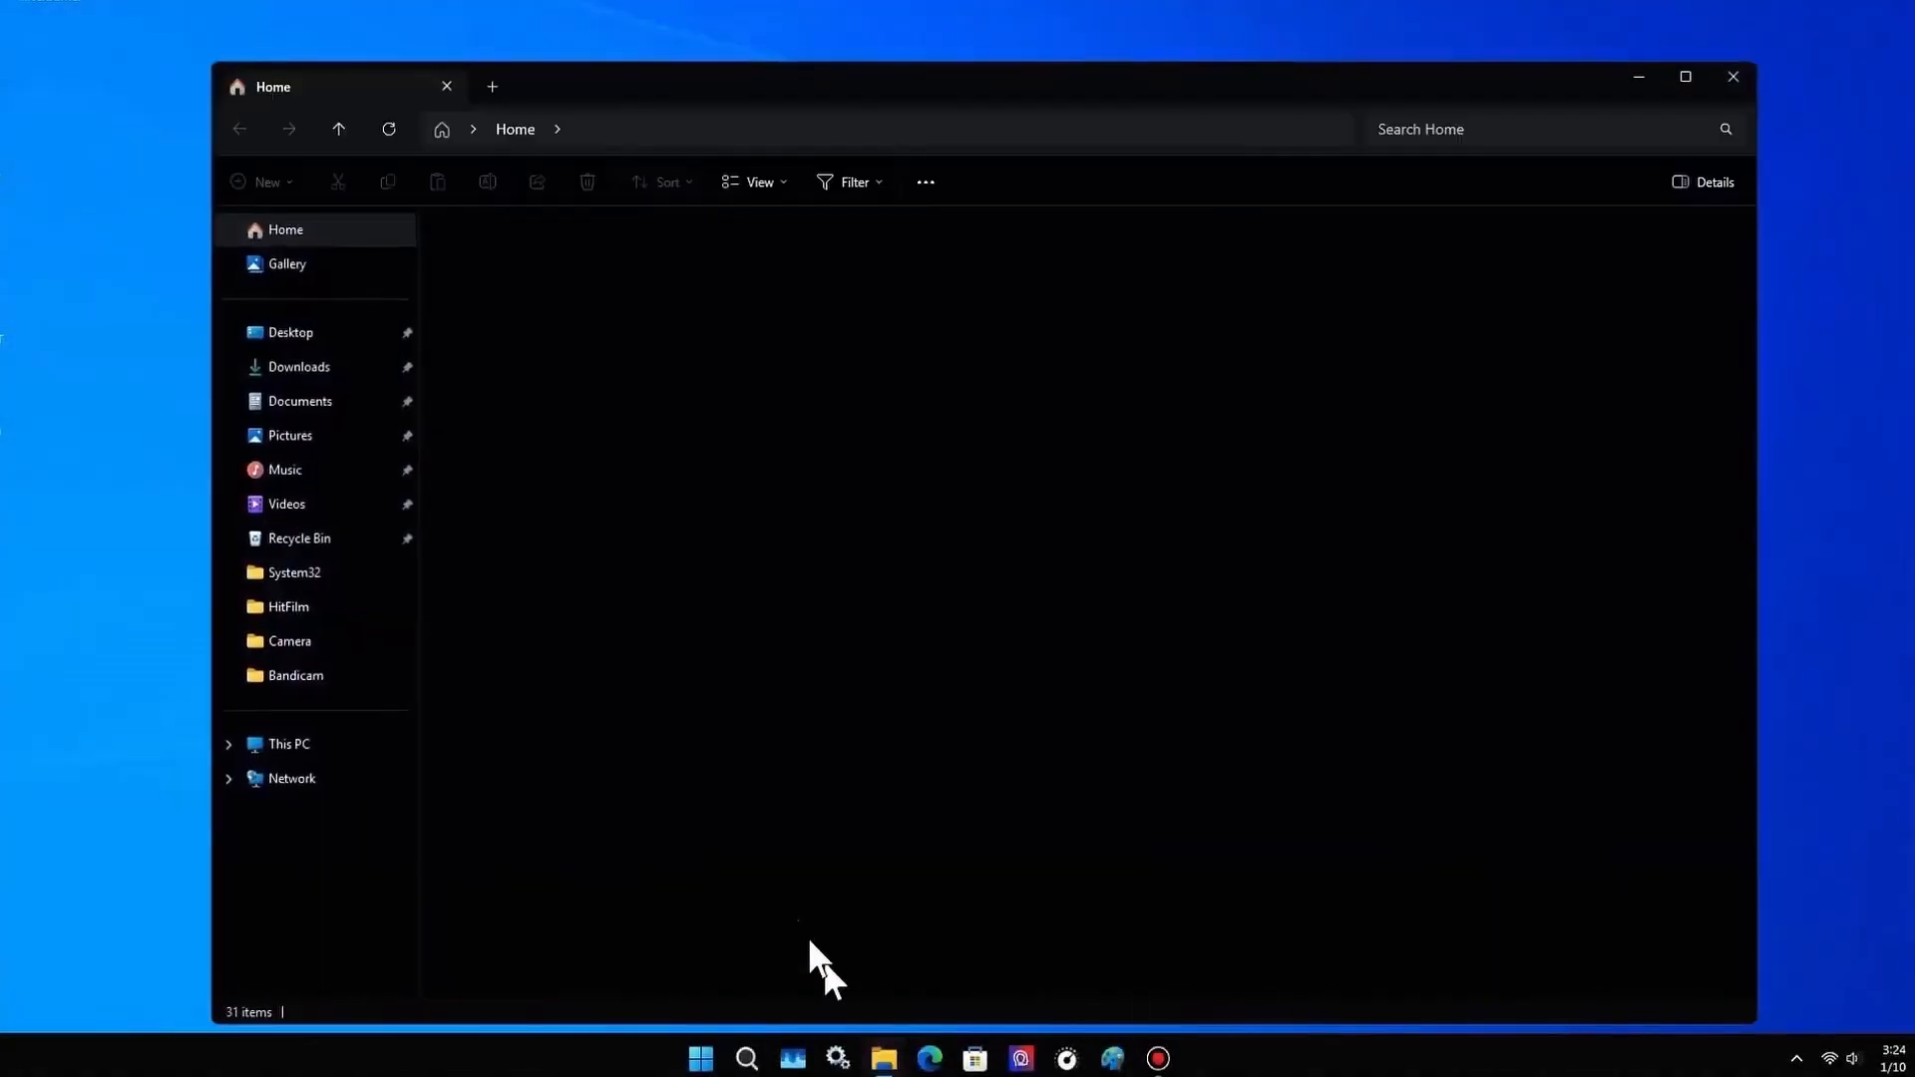
{"action": "left_click_drag", "start_coordinate": [728, 88], "coordinate": [719, 11]}
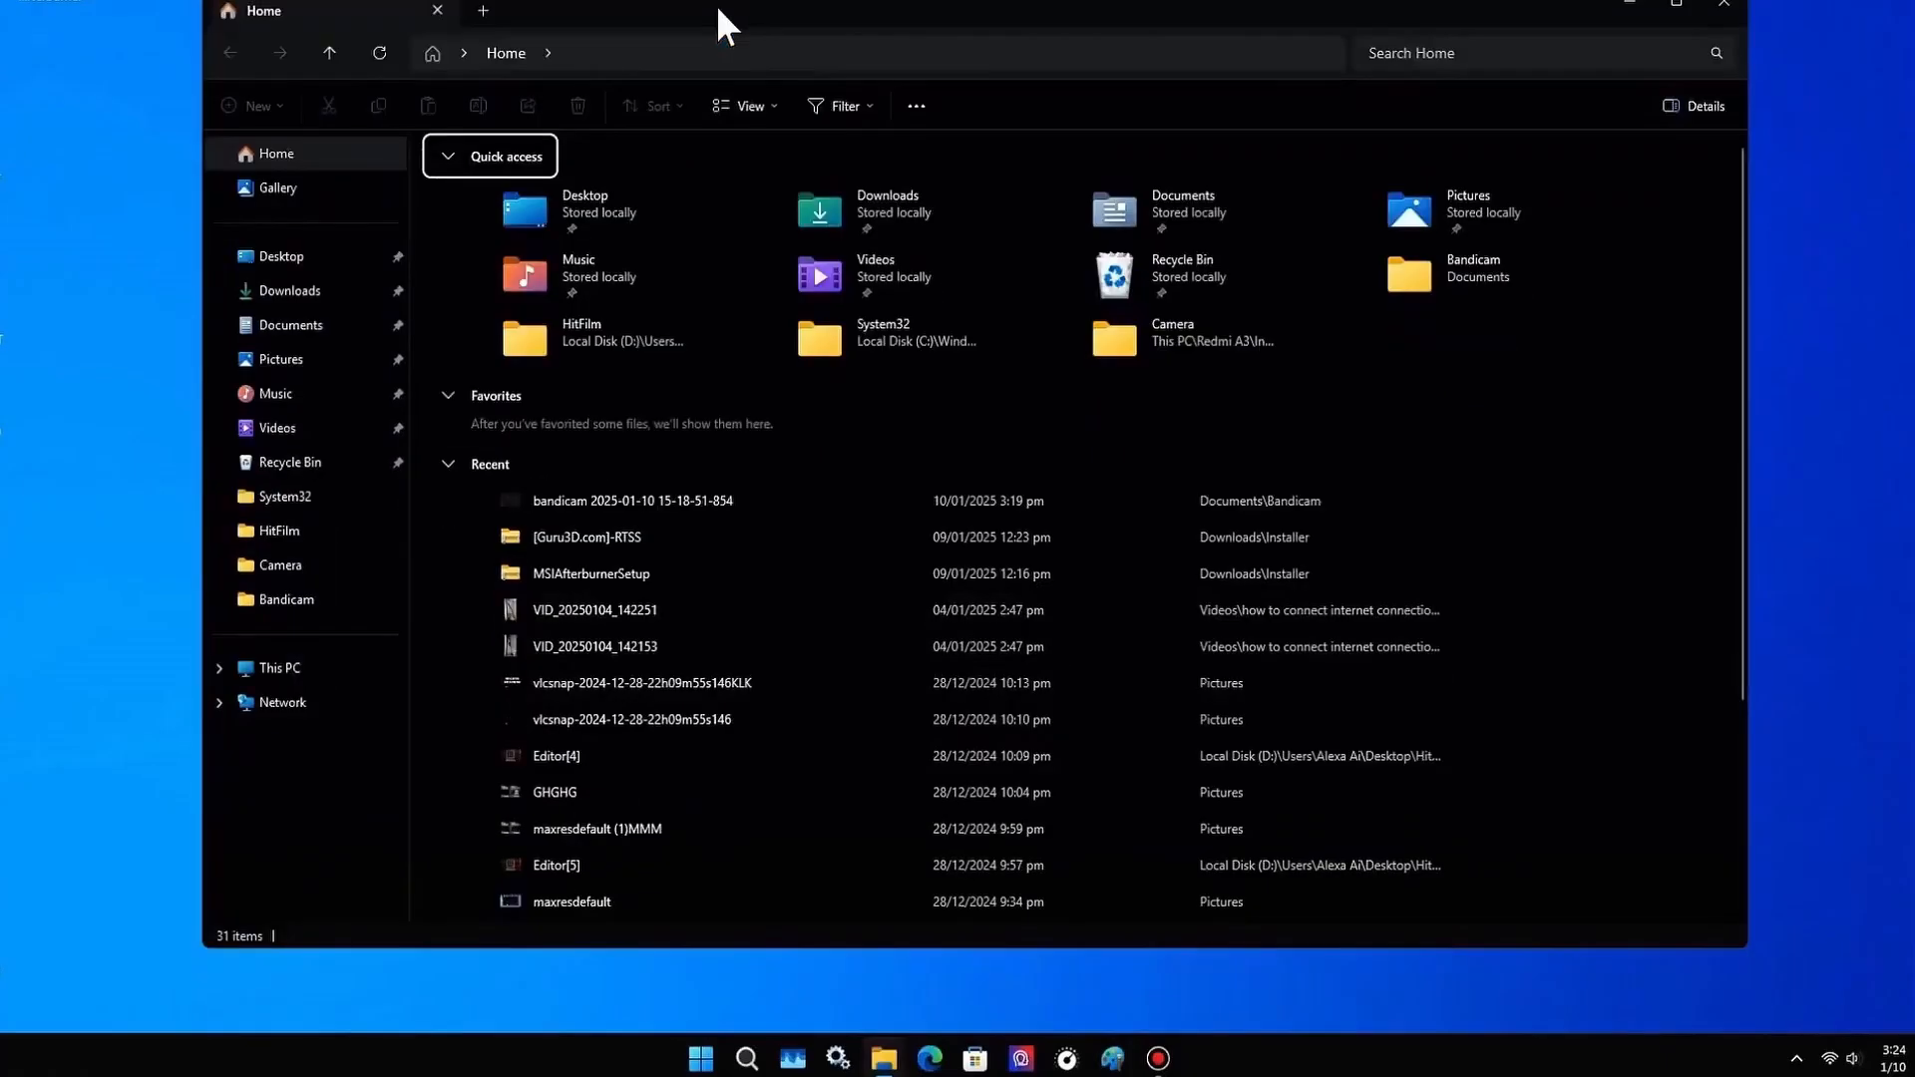
{"action": "left_click", "coordinate": [313, 659]}
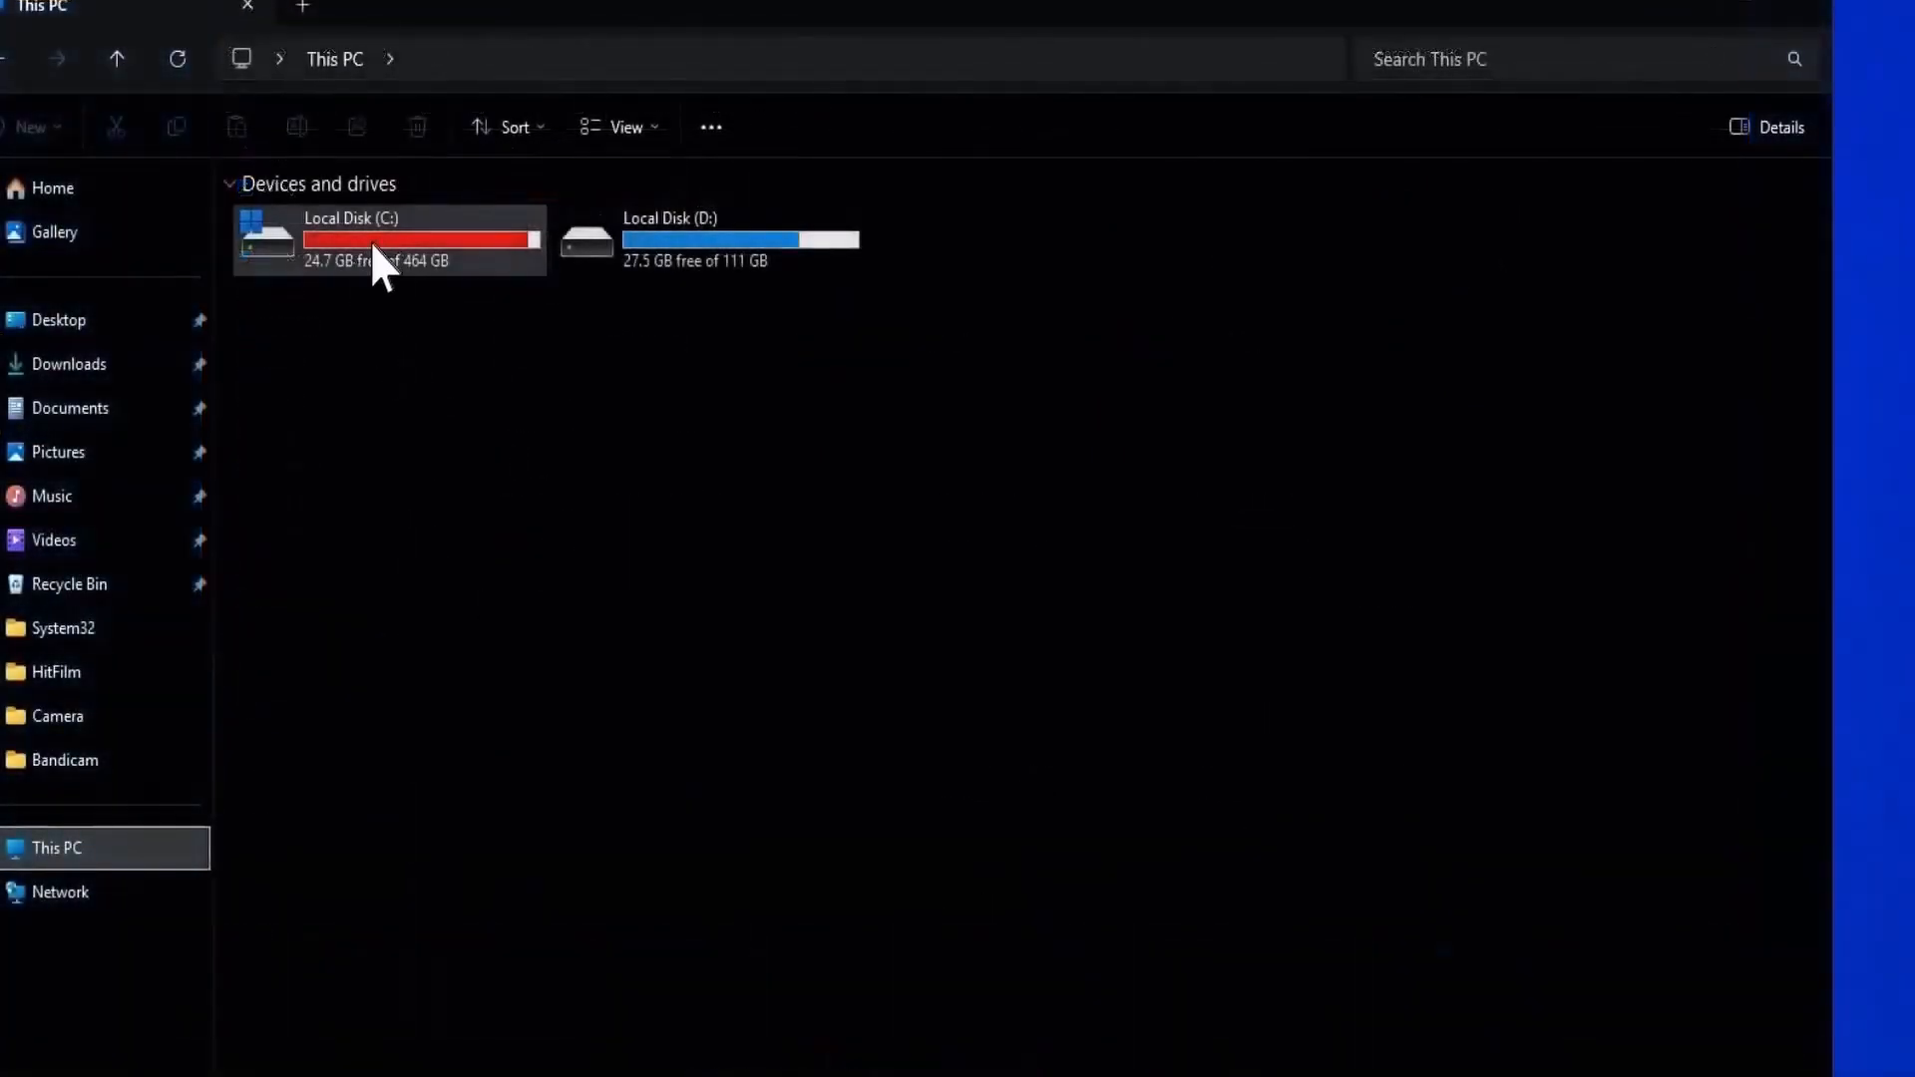
{"action": "double_click", "coordinate": [377, 249]}
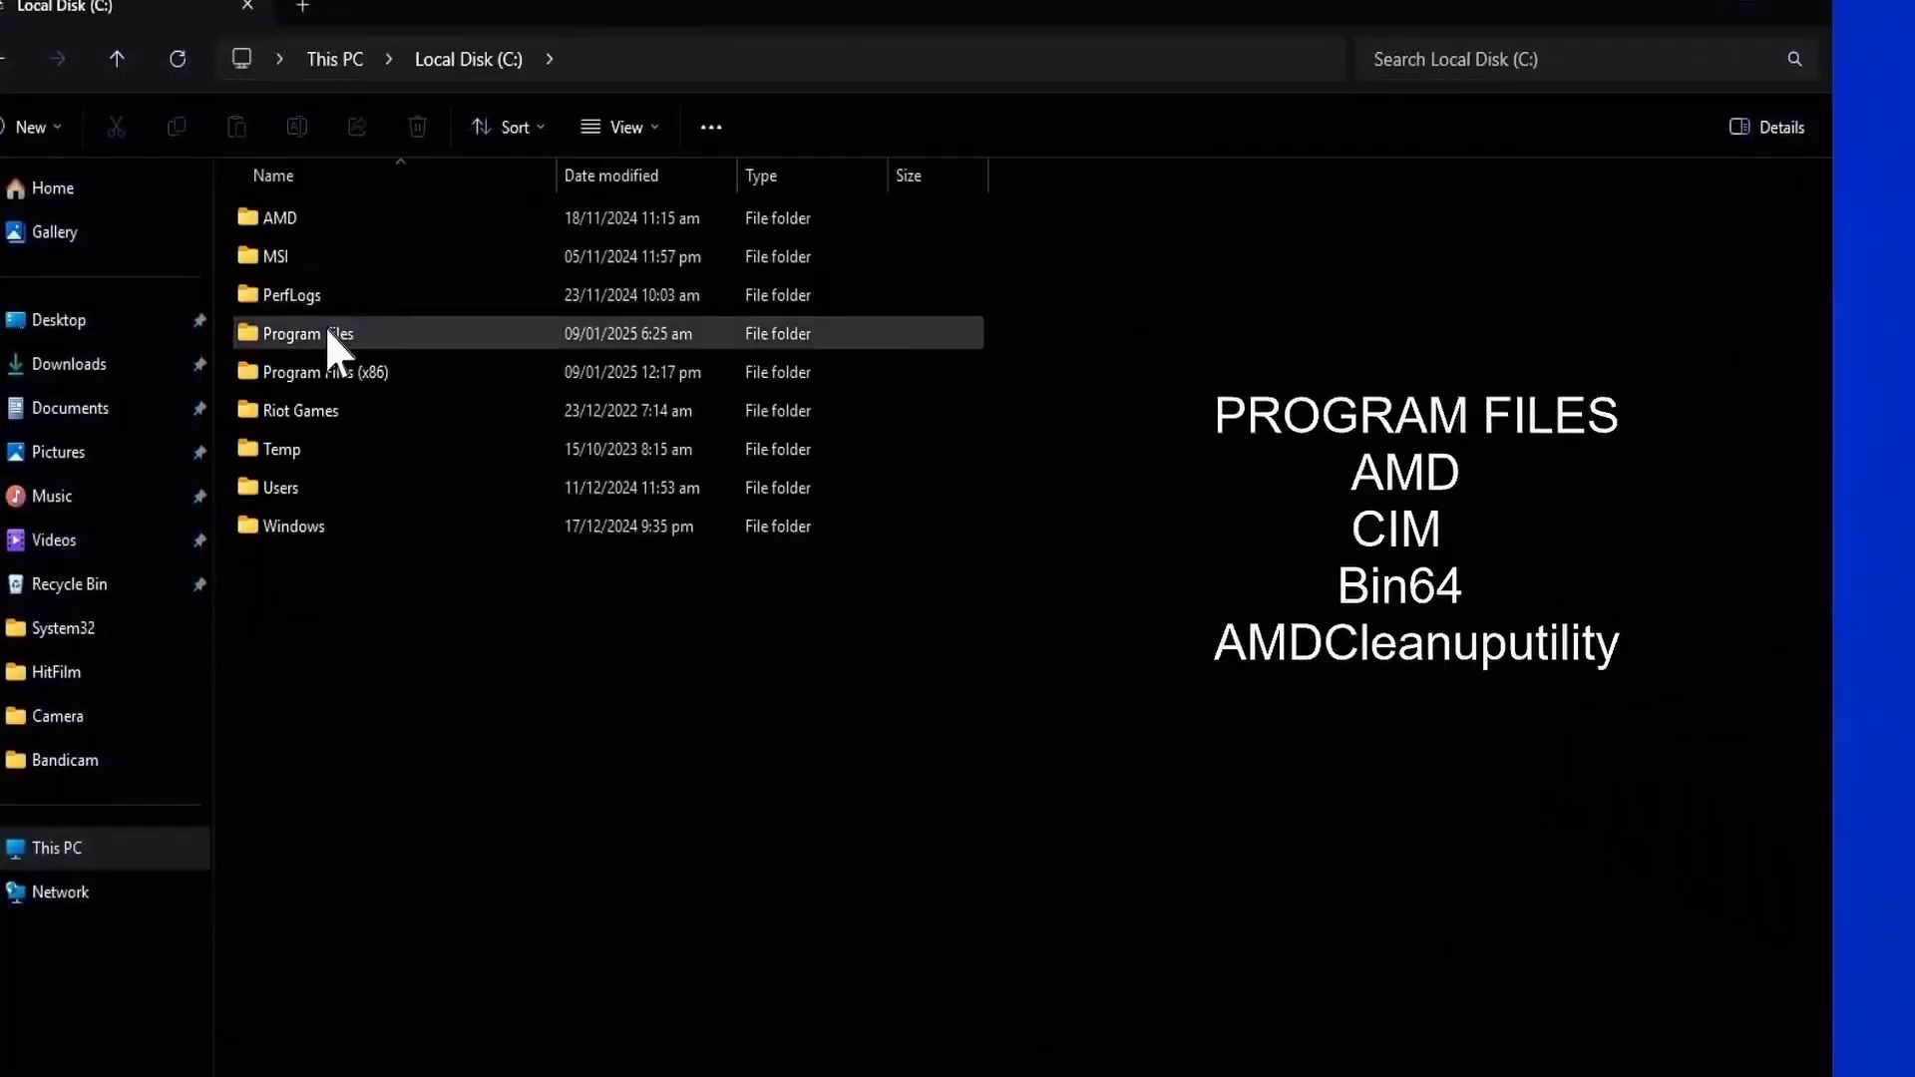
{"action": "double_click", "coordinate": [417, 329]}
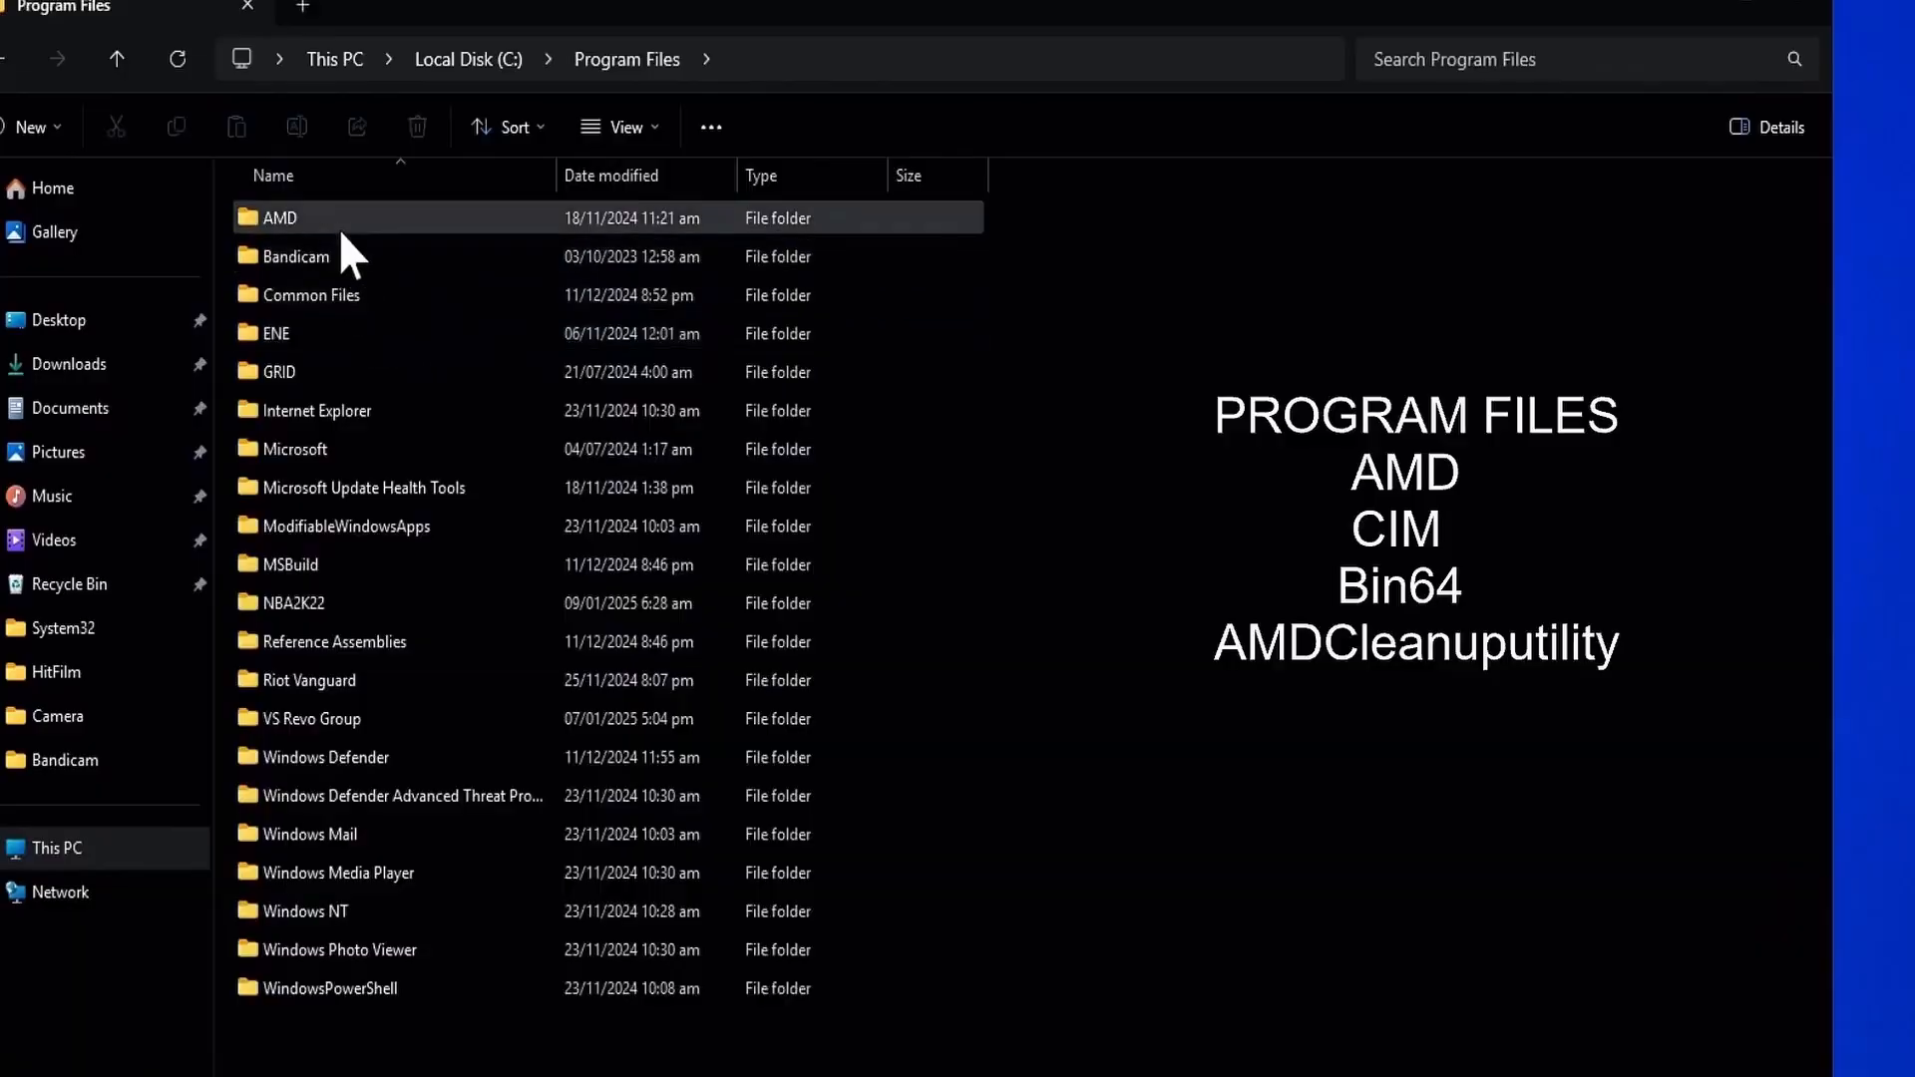
{"action": "double_click", "coordinate": [404, 226]}
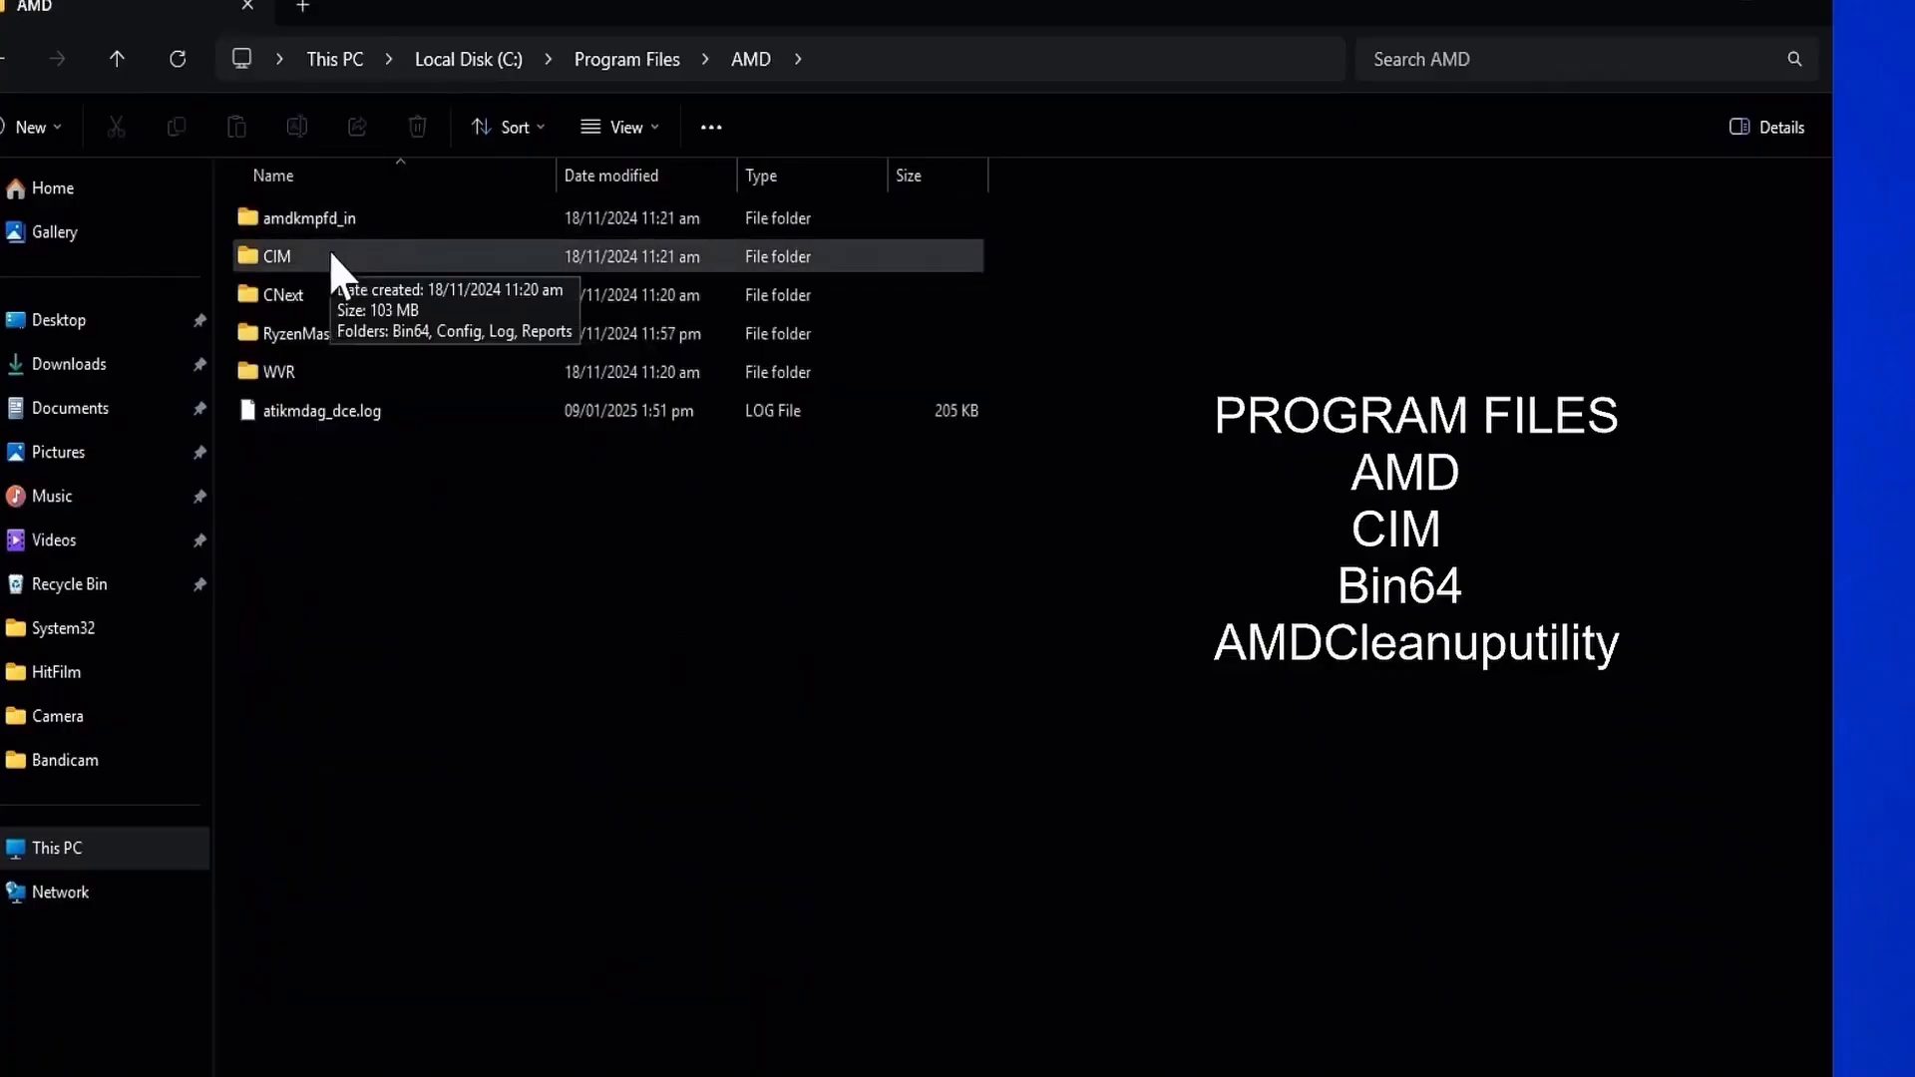
{"action": "double_click", "coordinate": [416, 256]}
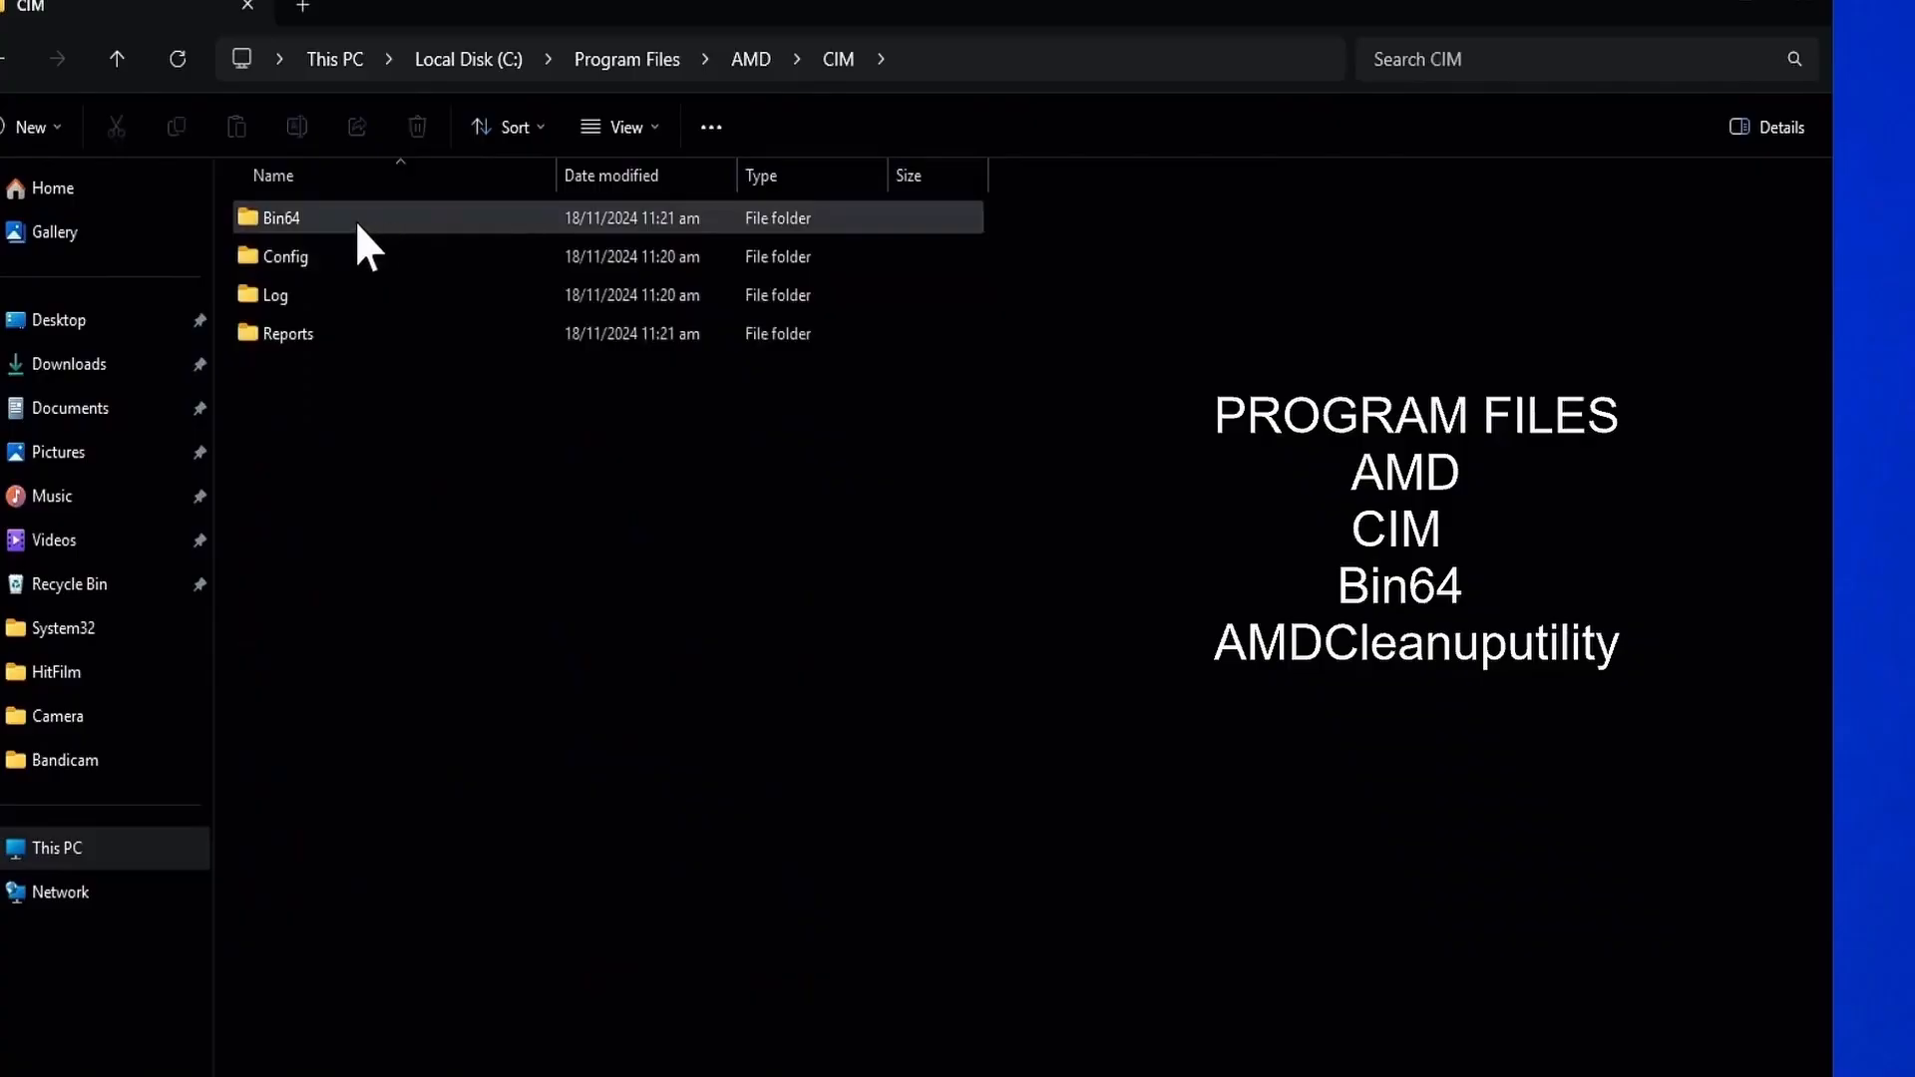
{"action": "double_click", "coordinate": [410, 221]}
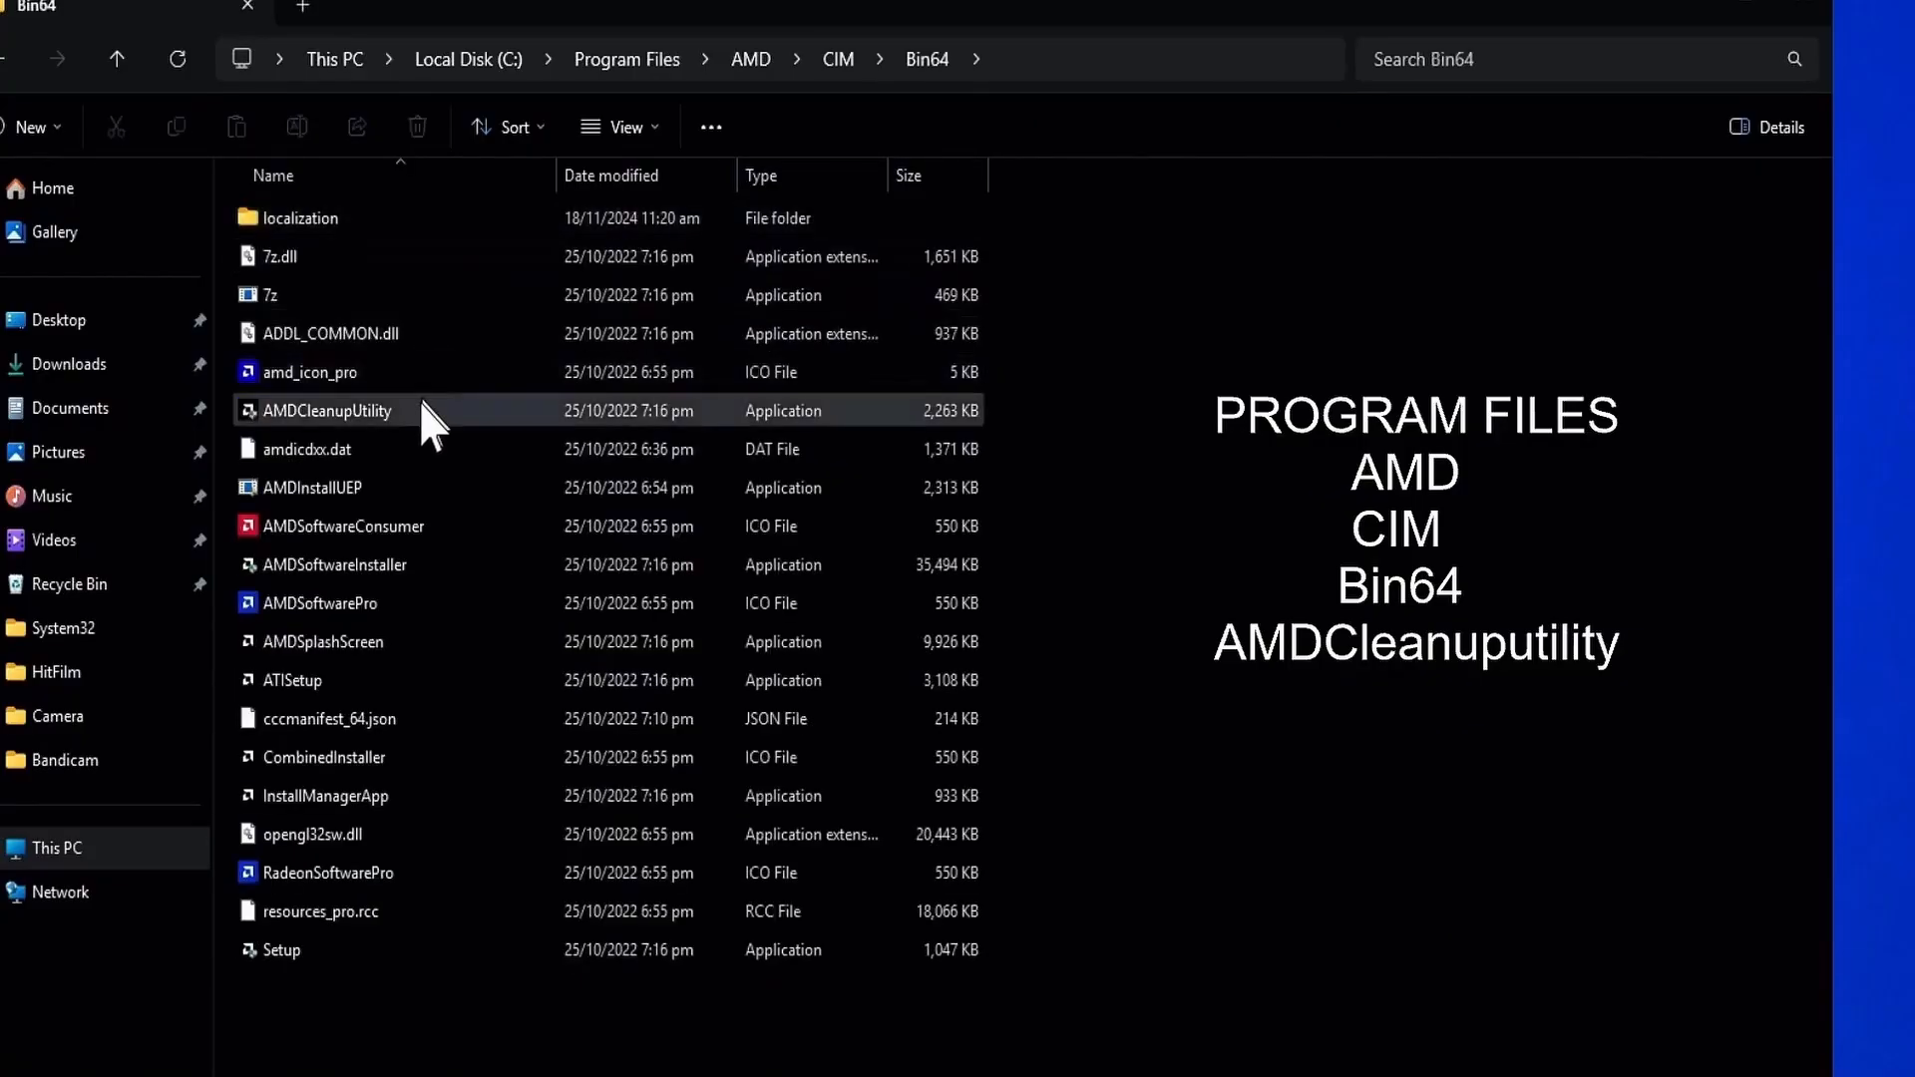
{"action": "left_click", "coordinate": [435, 409]}
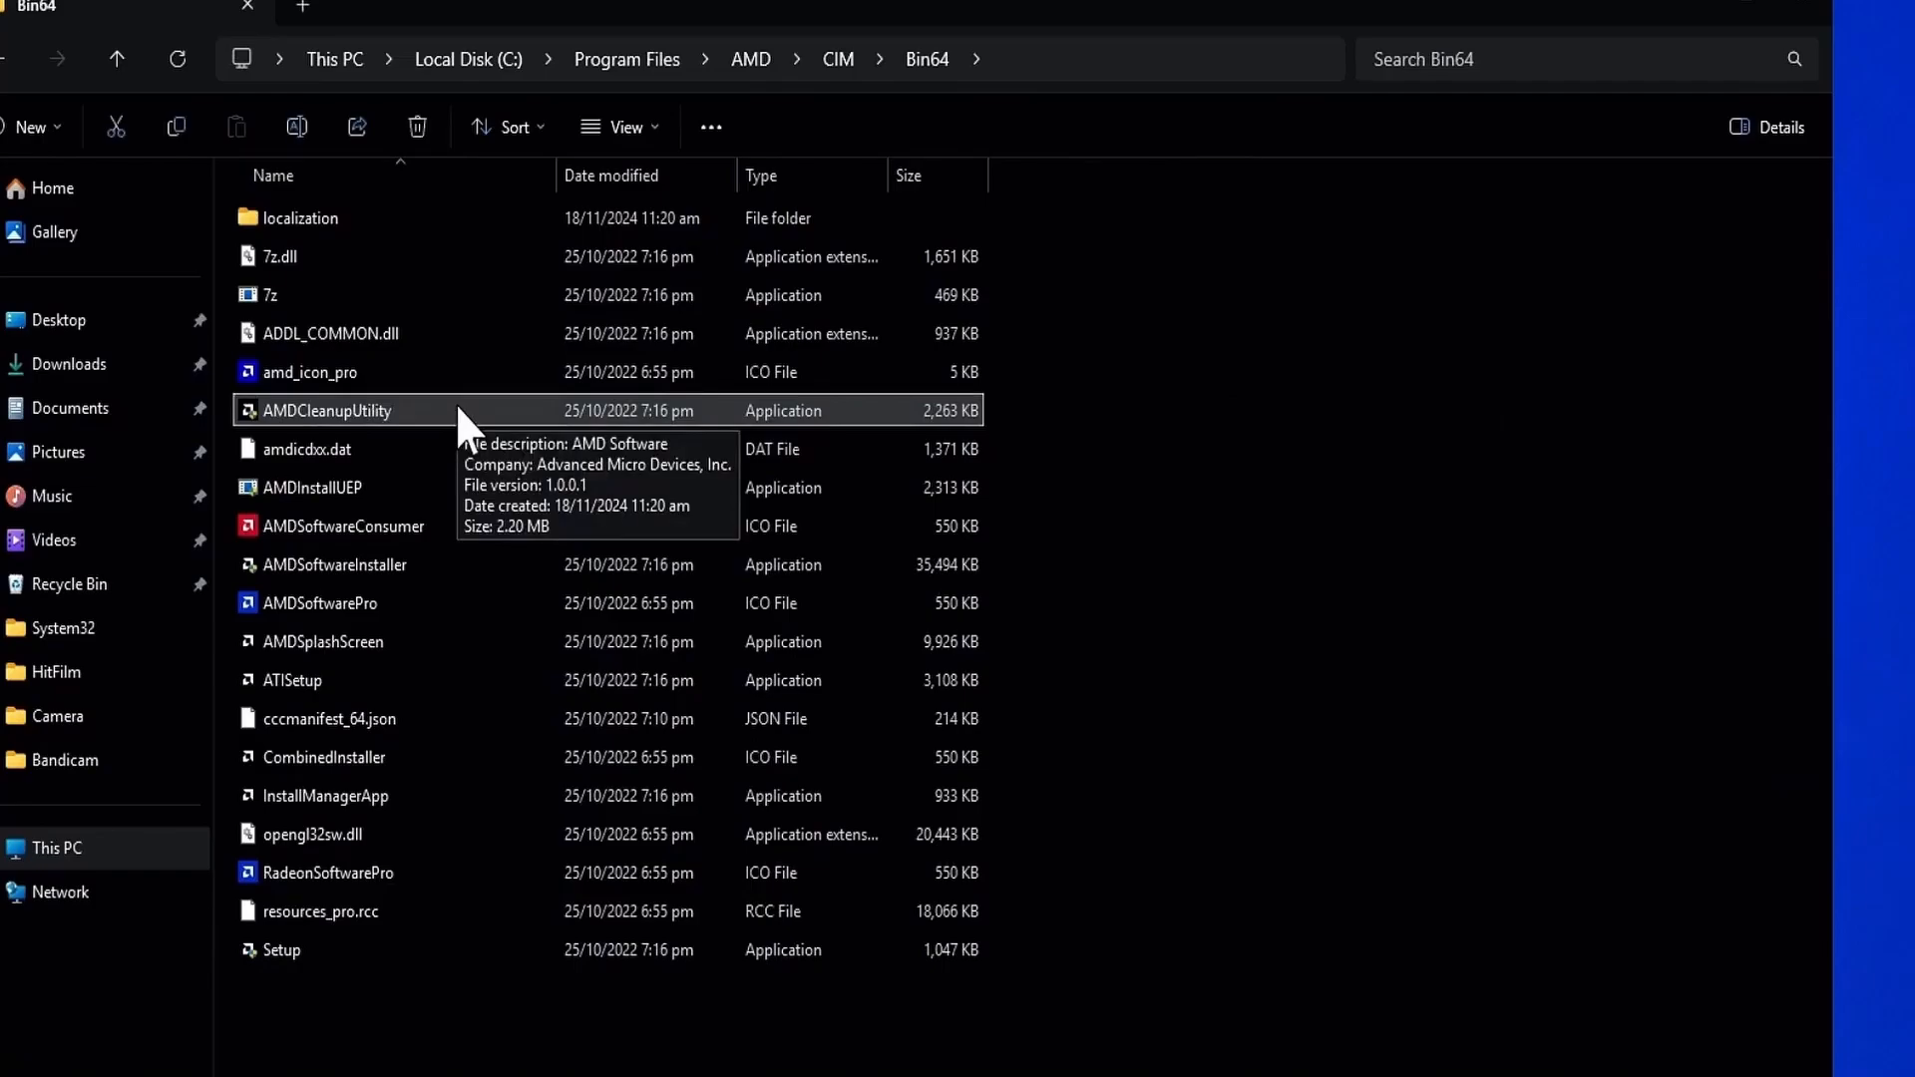
{"action": "double_click", "coordinate": [455, 404]}
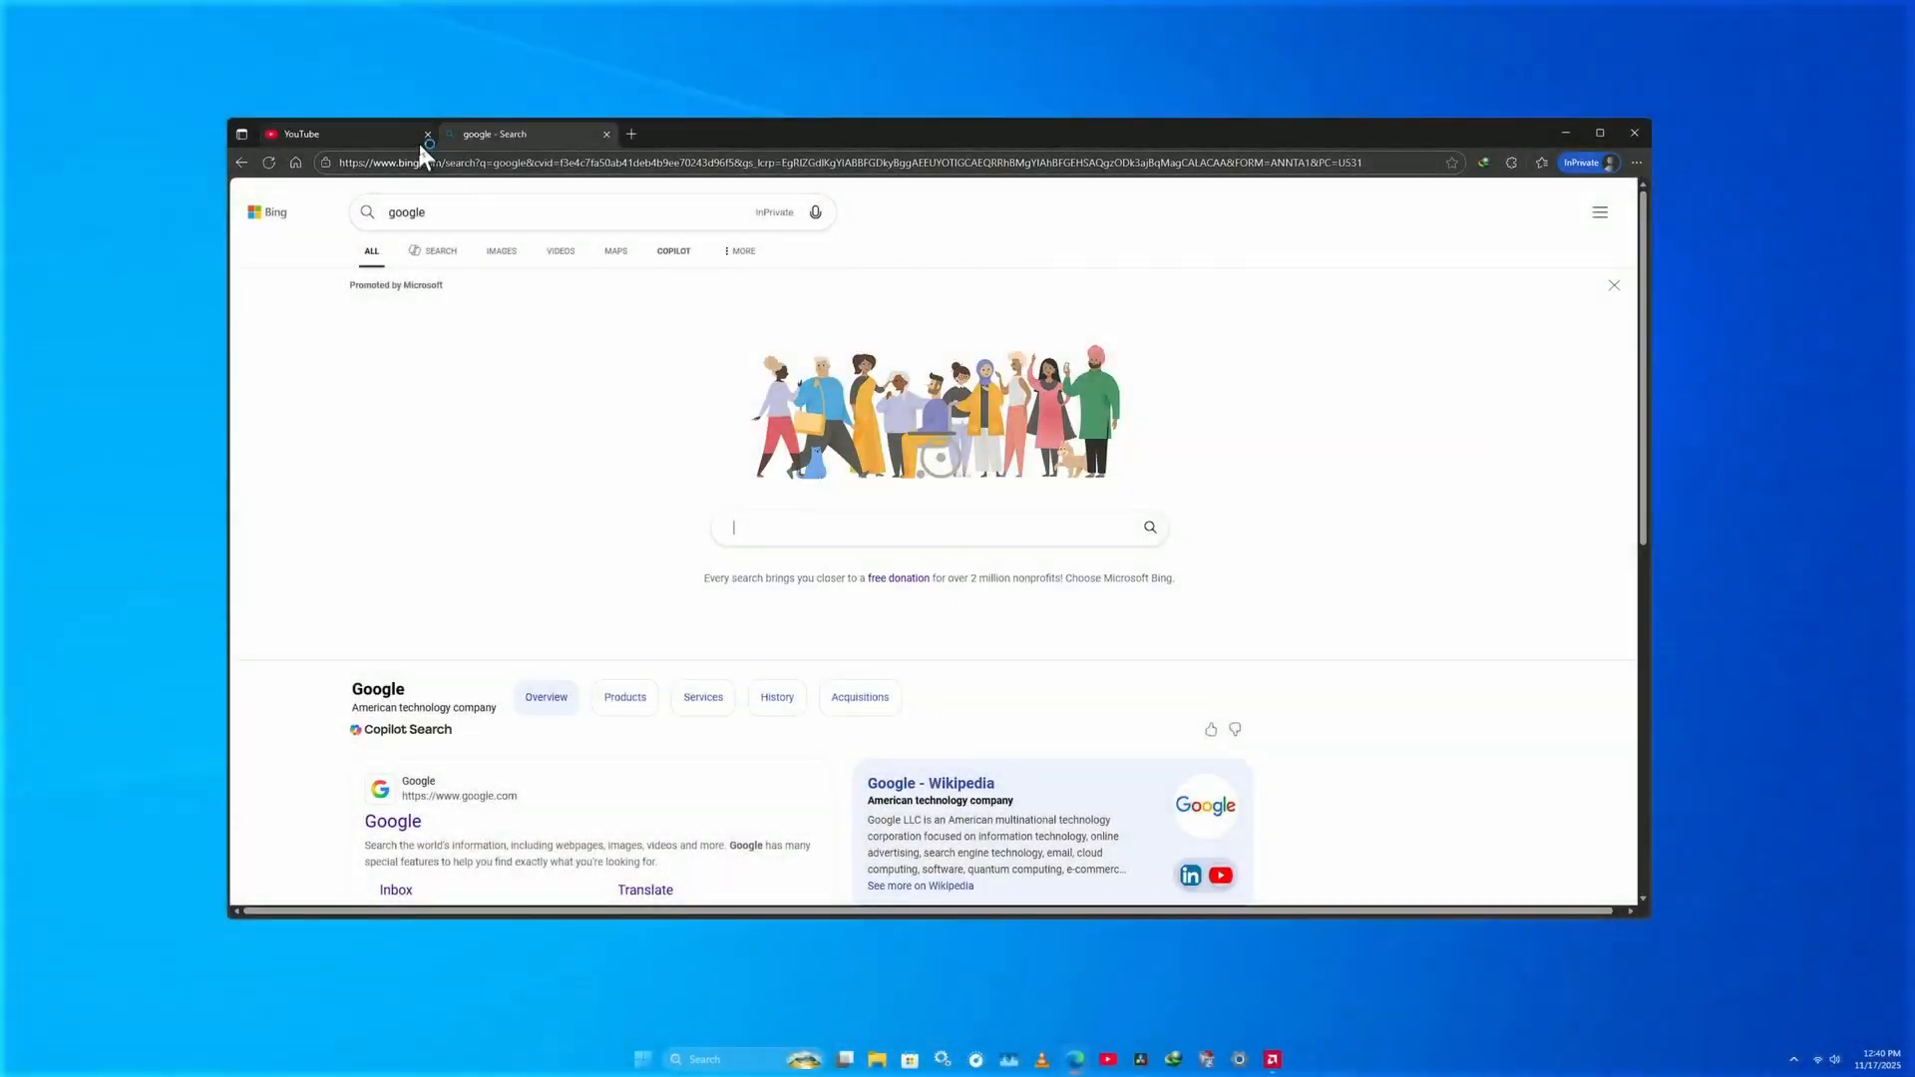
Step: In the browser, close the YouTube tab and search Bing for amd.com support
{"action": "left_click", "coordinate": [427, 134]}
{"action": "double_click", "coordinate": [423, 209]}
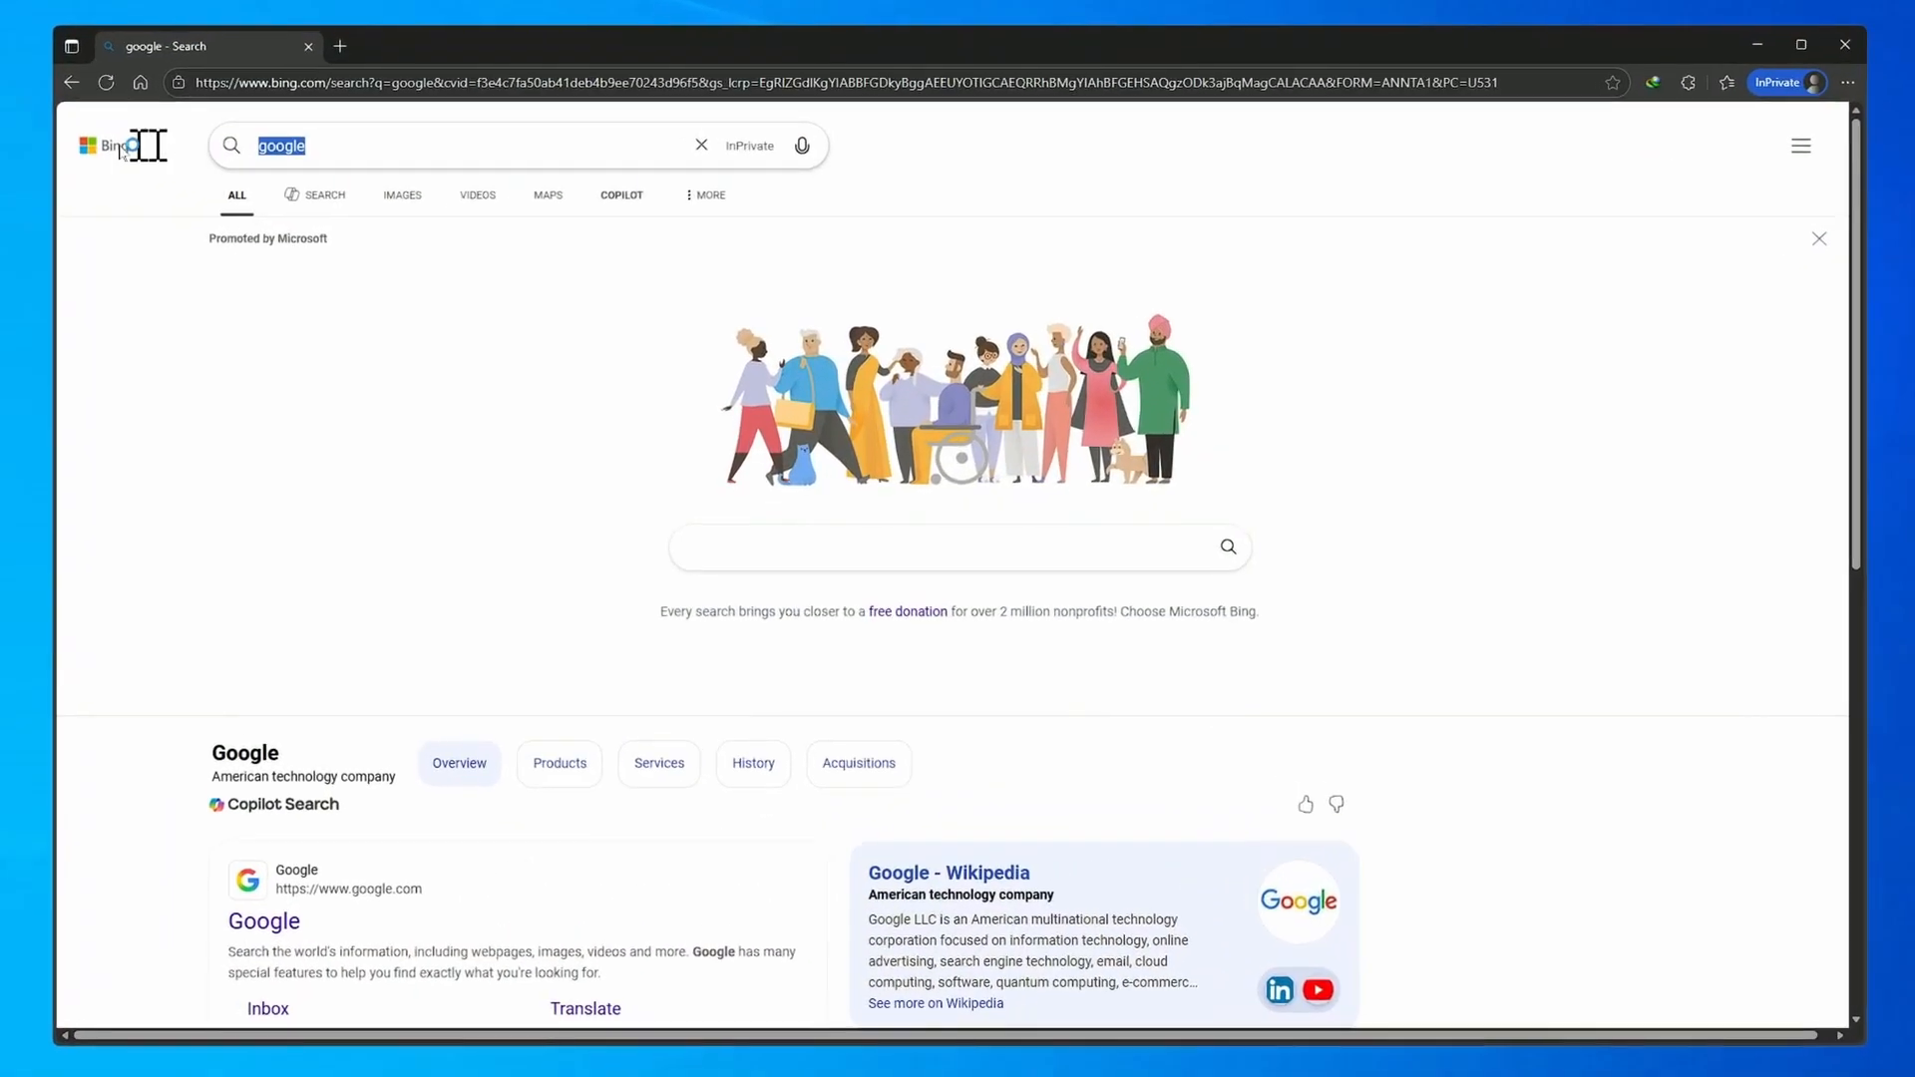
{"action": "key", "text": "BackSpace"}
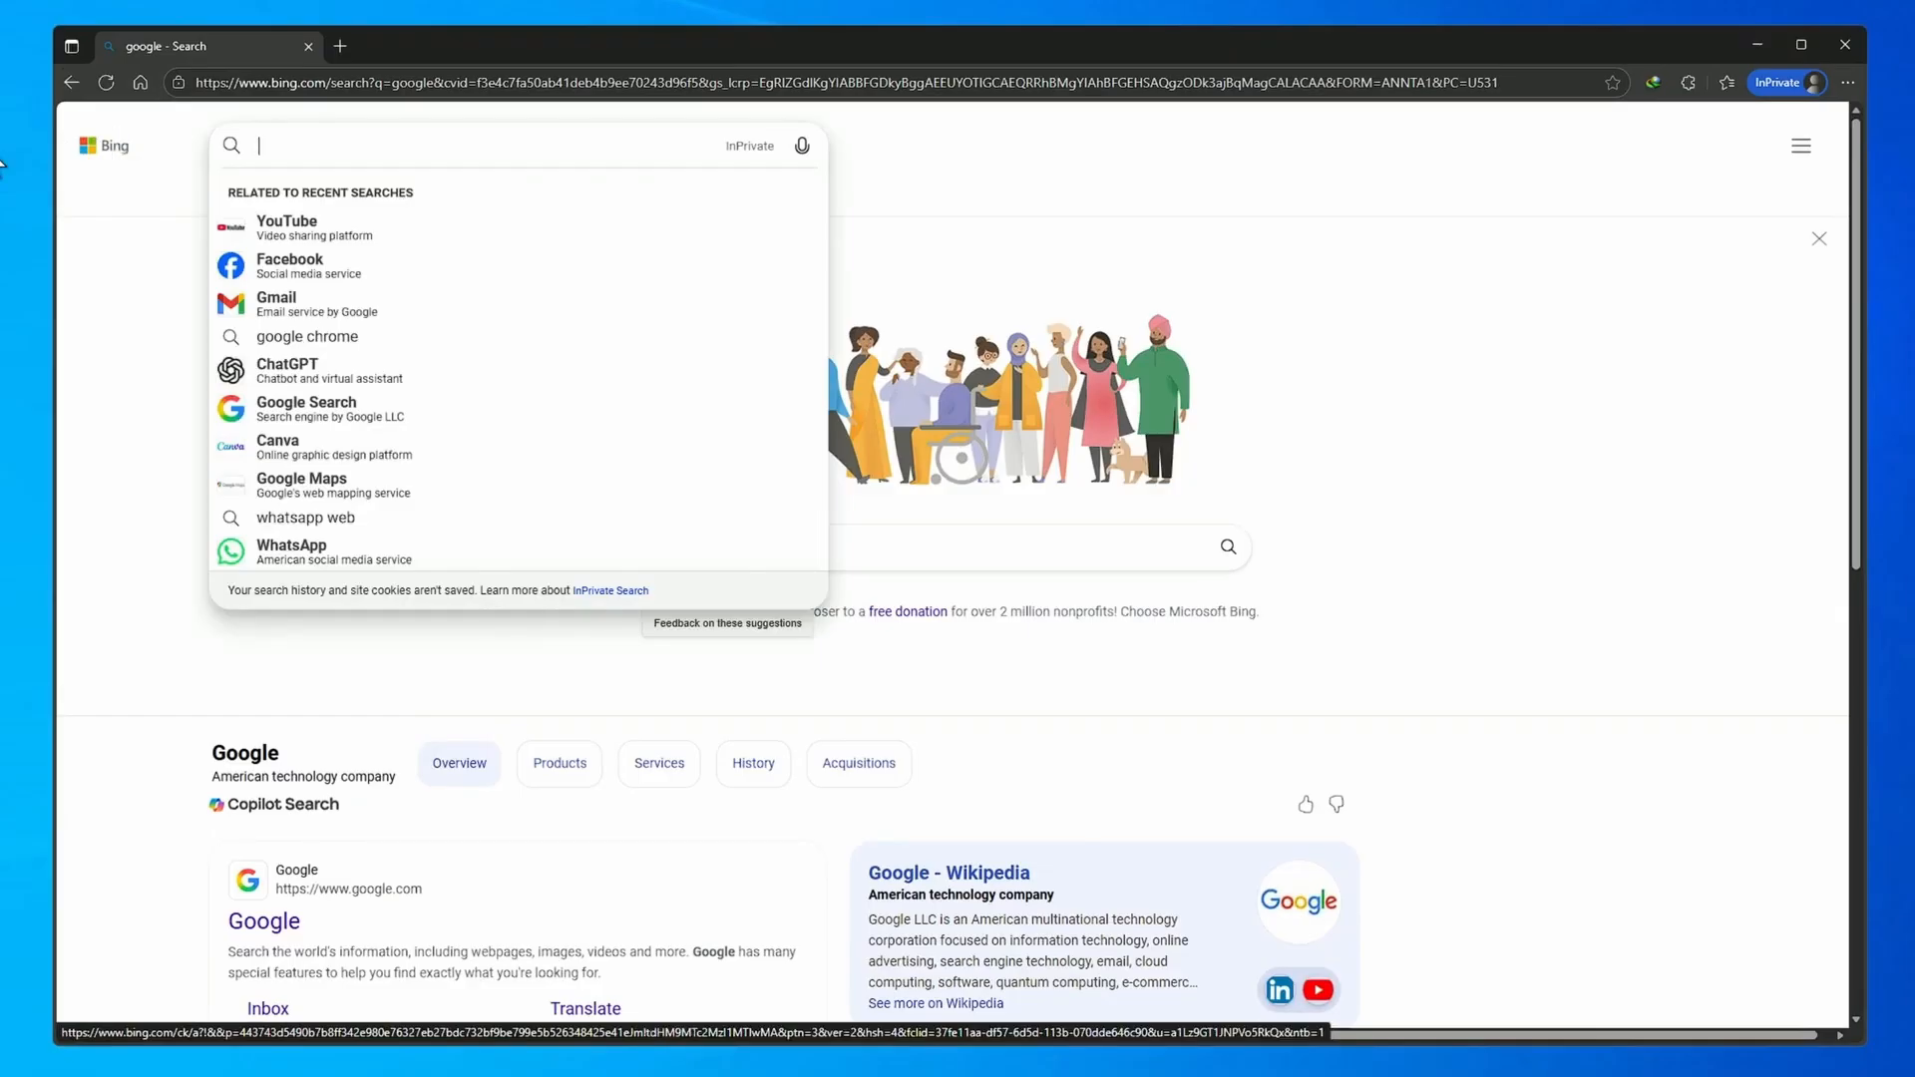
{"action": "type", "text": "am"}
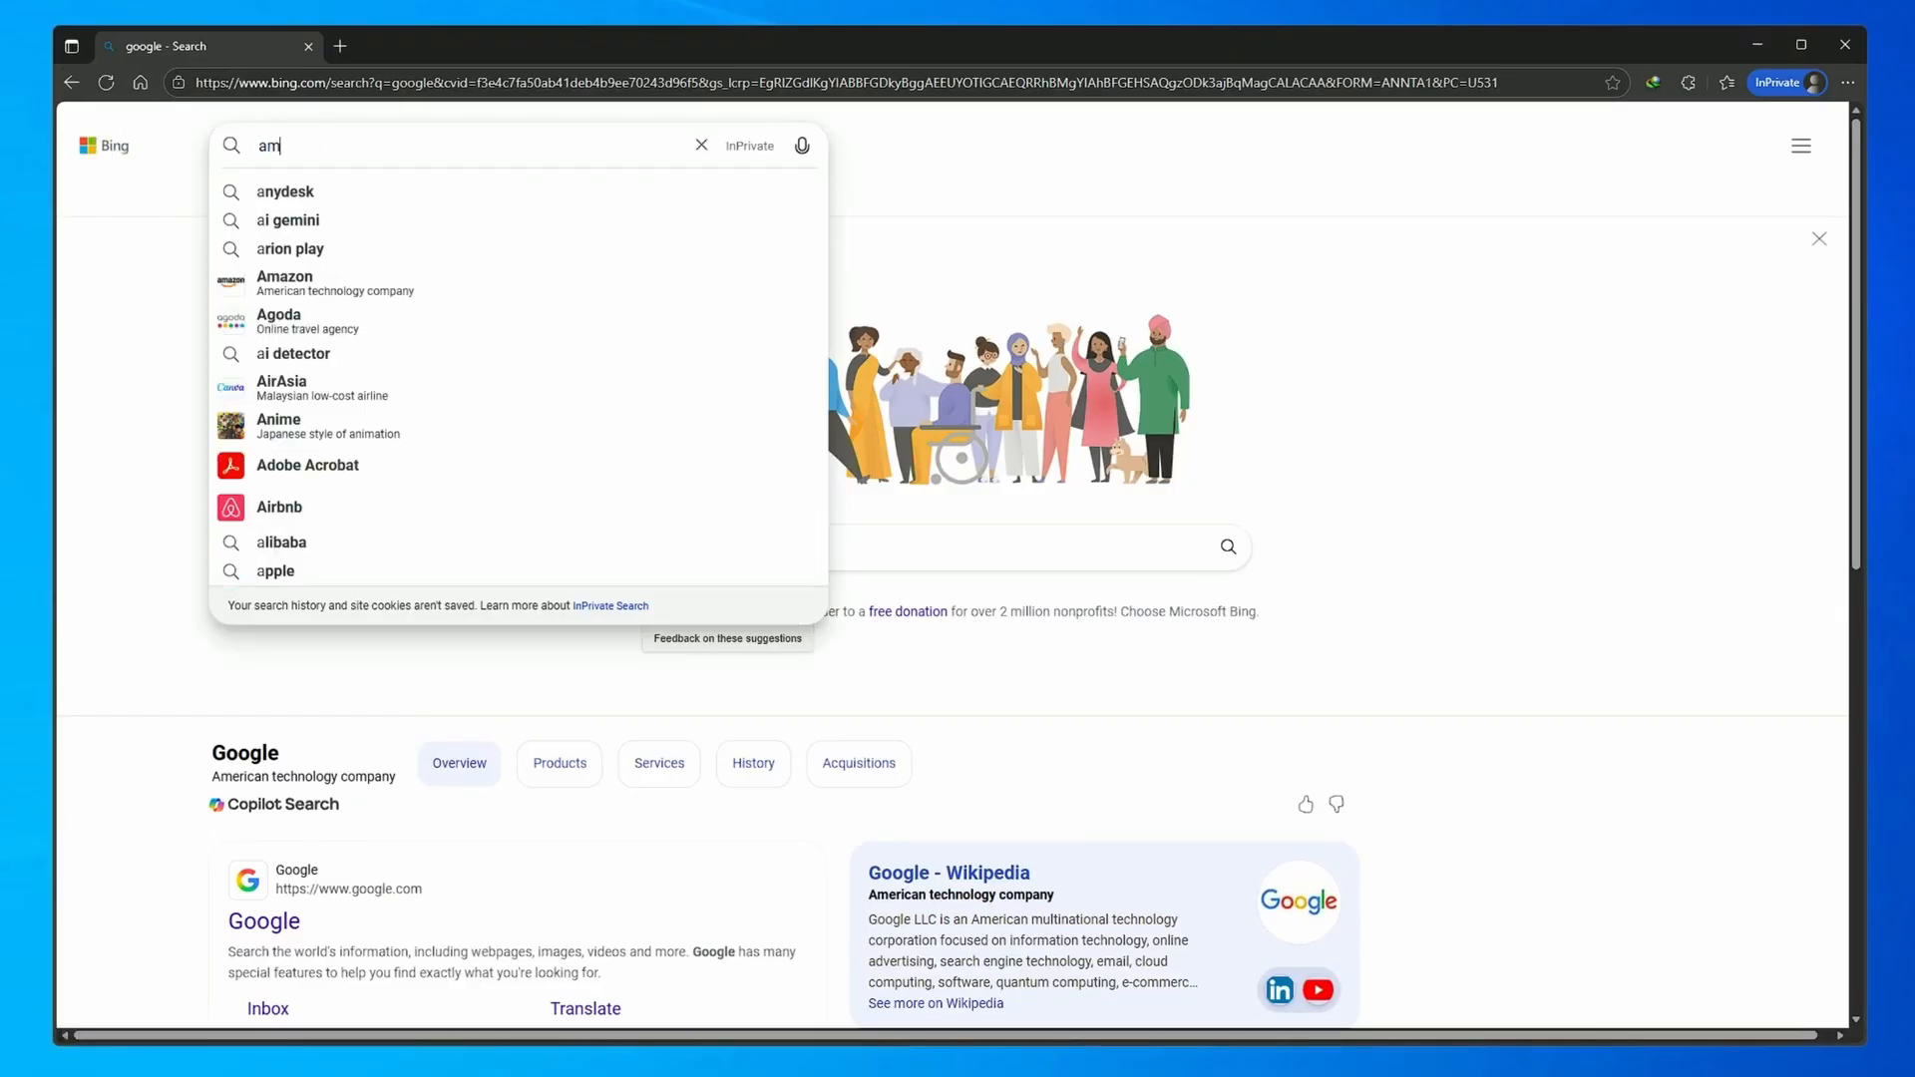
{"action": "type", "text": "d.com"}
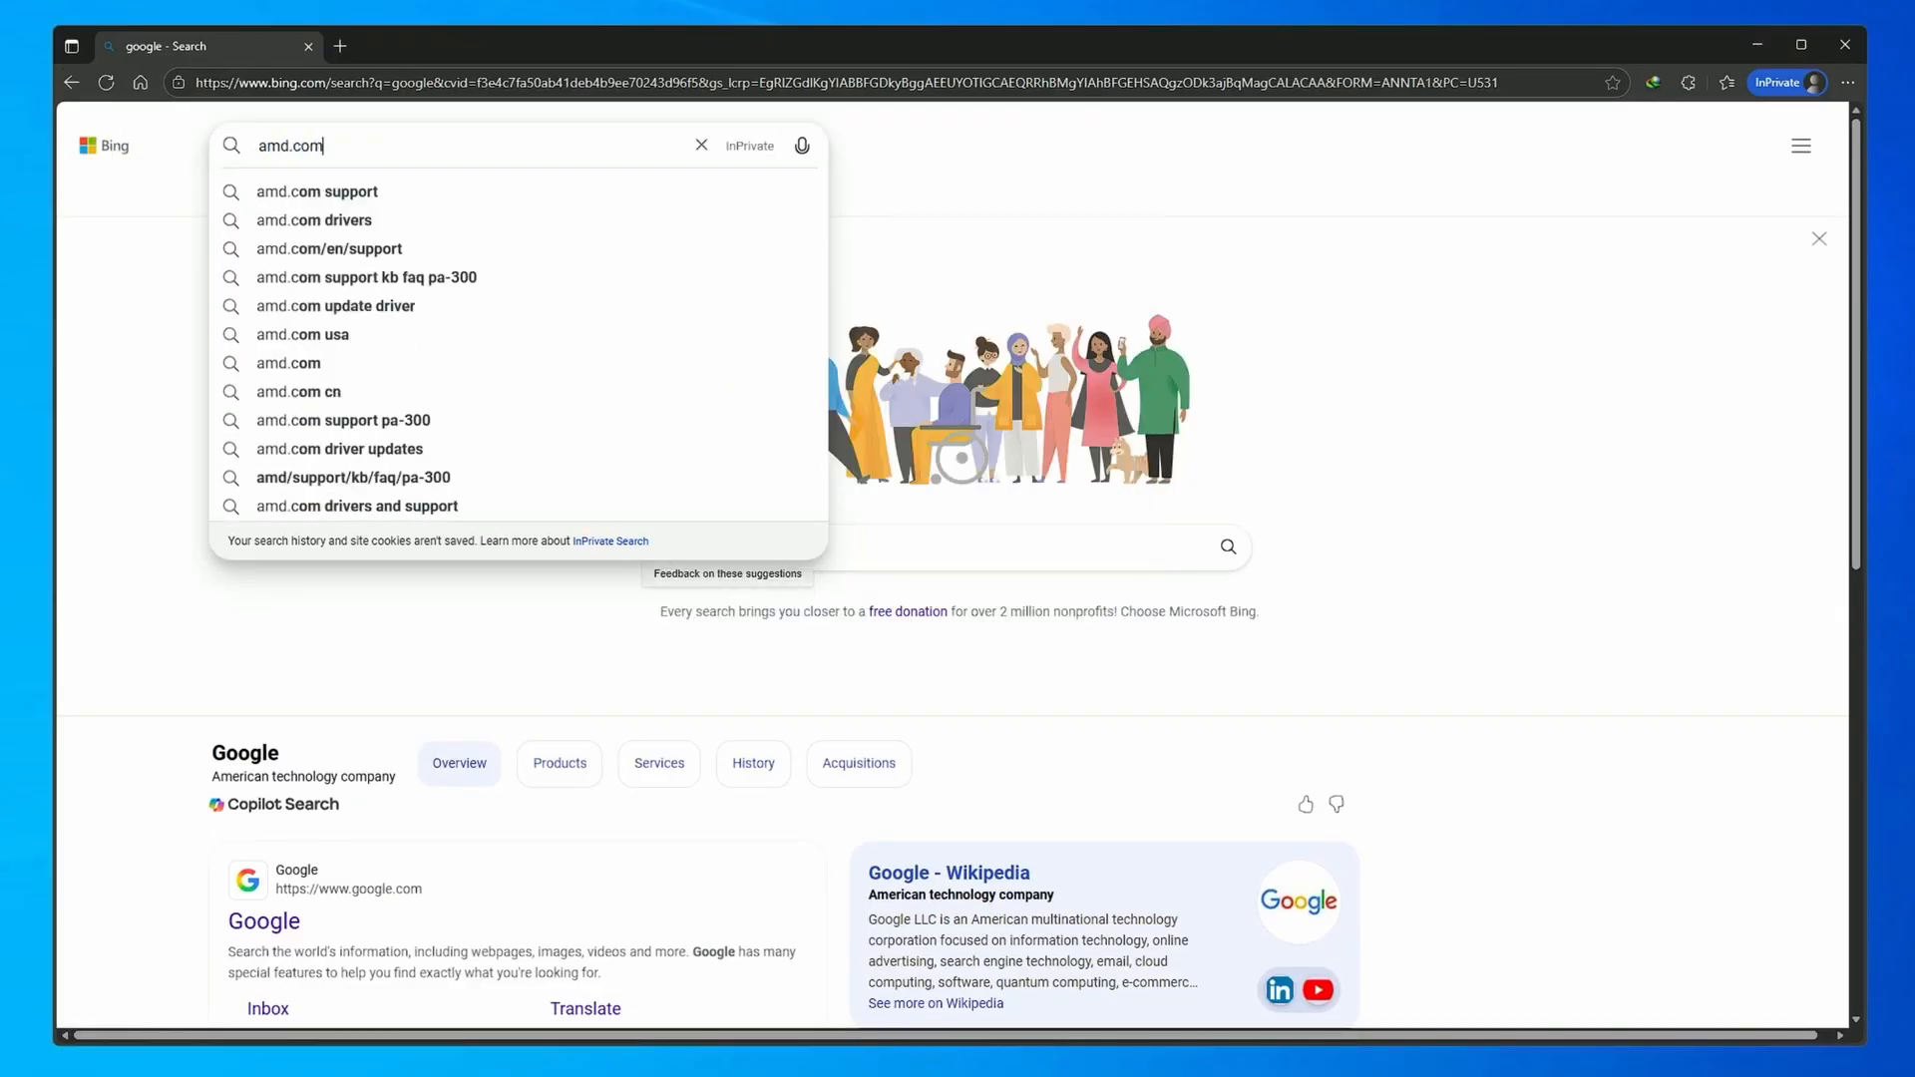
{"action": "key", "text": "Return"}
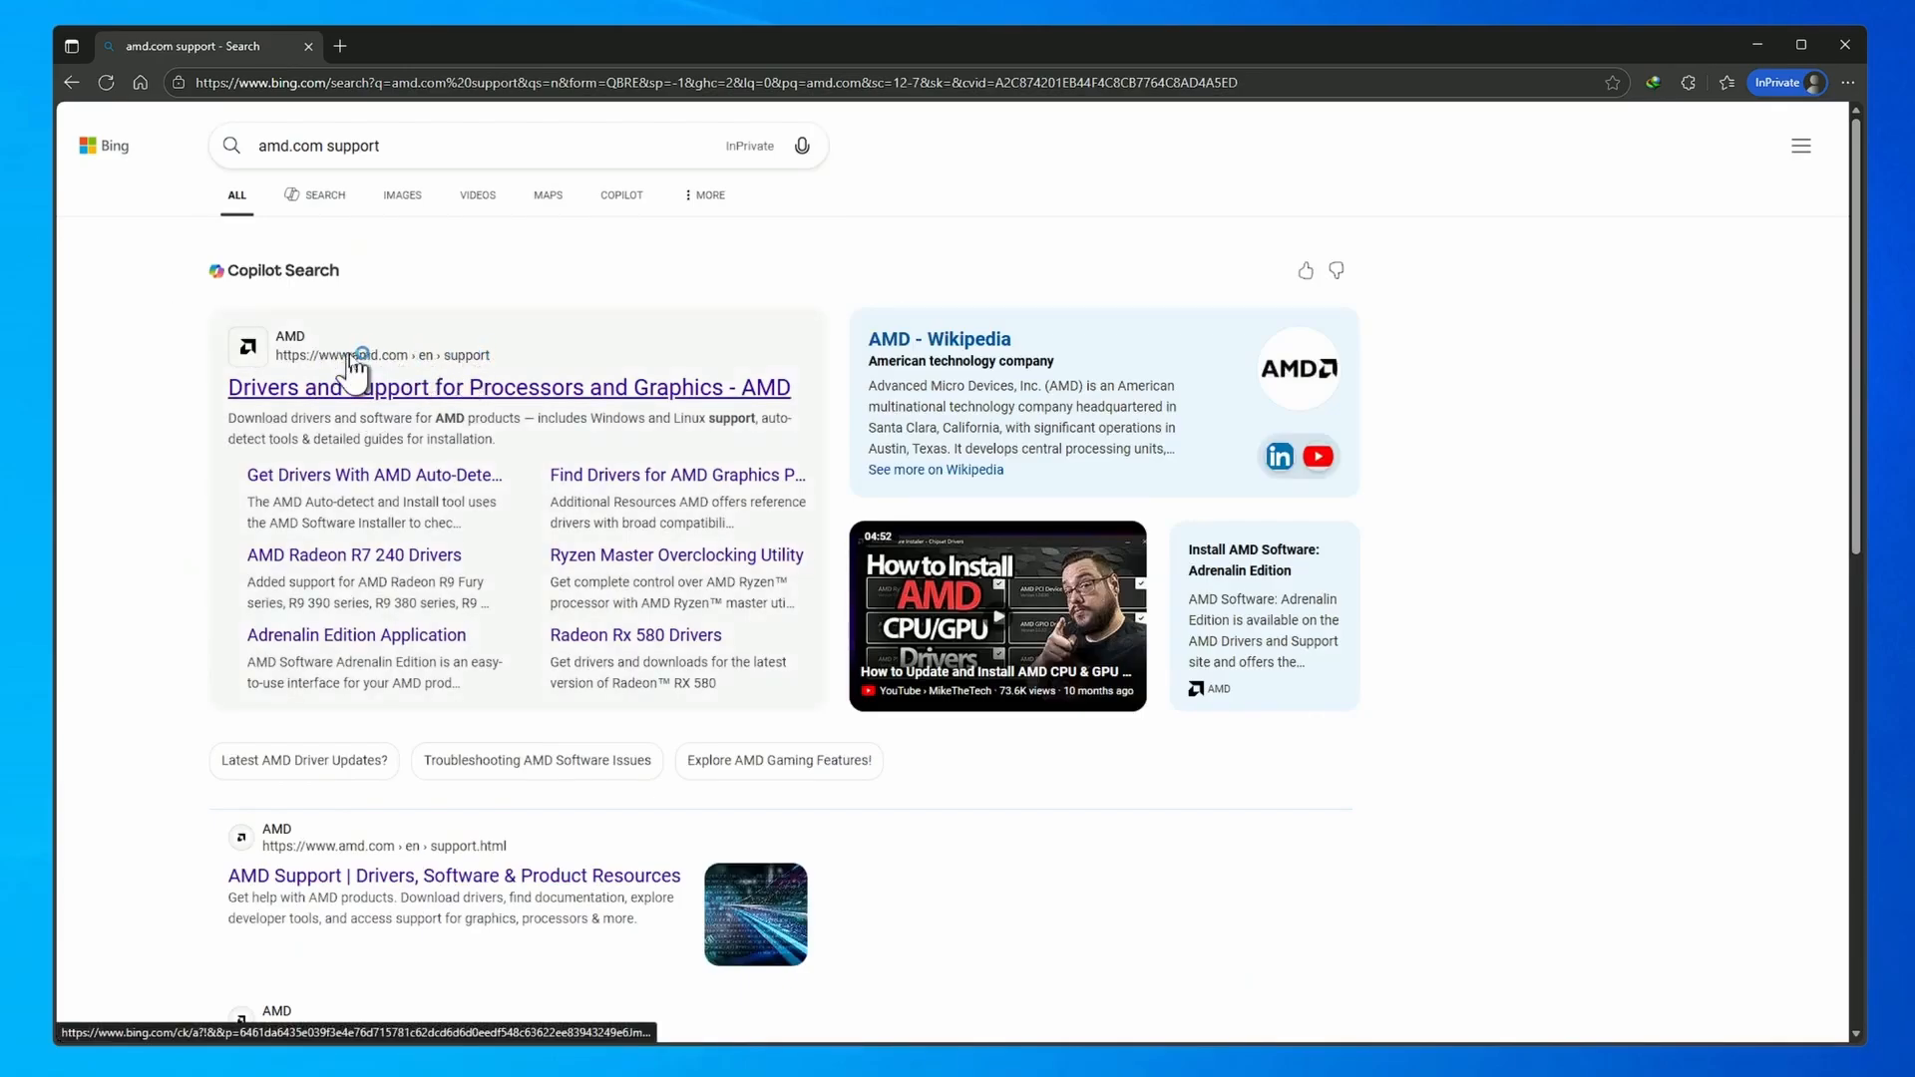
Step: Open AMD's Drivers and Support for Processors and Graphics result, close the search tab, and go to the Radeon Graphics & AMD Chipsets drivers page
{"action": "left_click", "coordinate": [361, 384]}
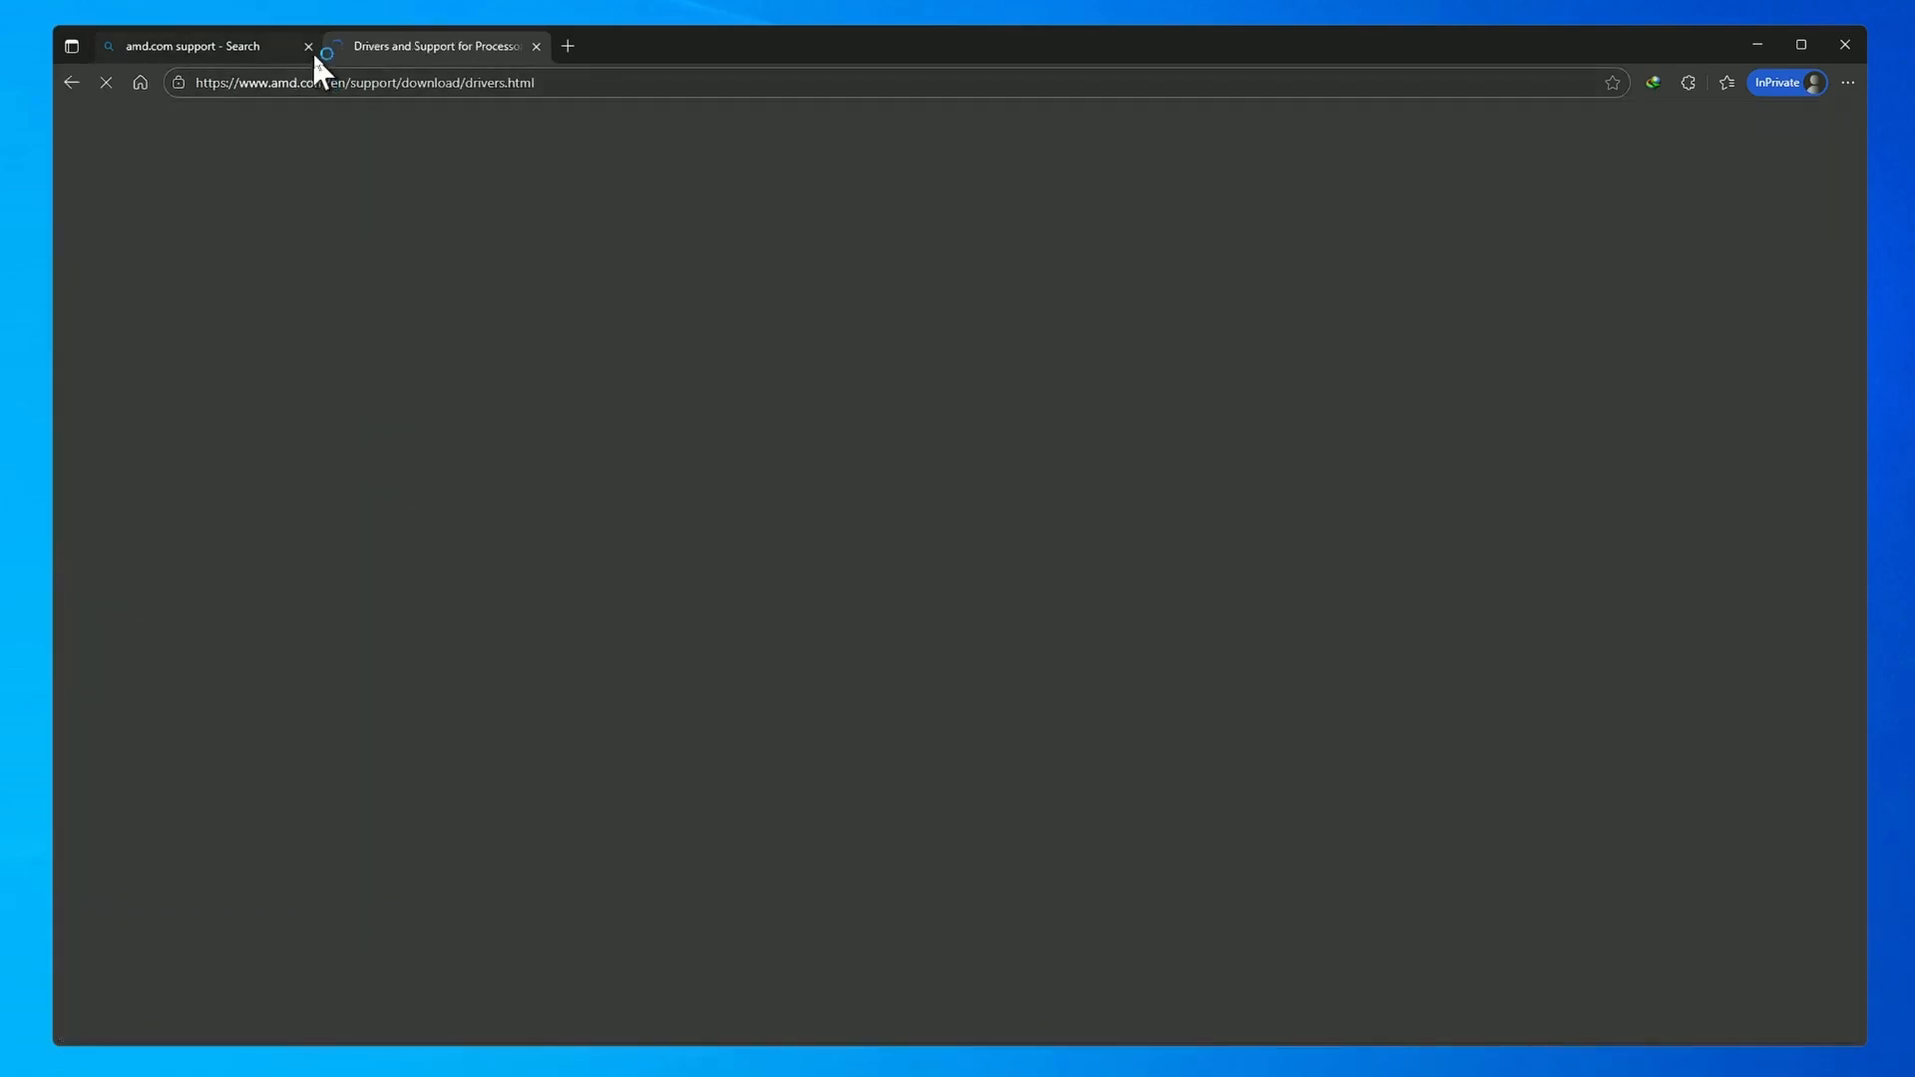
{"action": "left_click", "coordinate": [309, 47]}
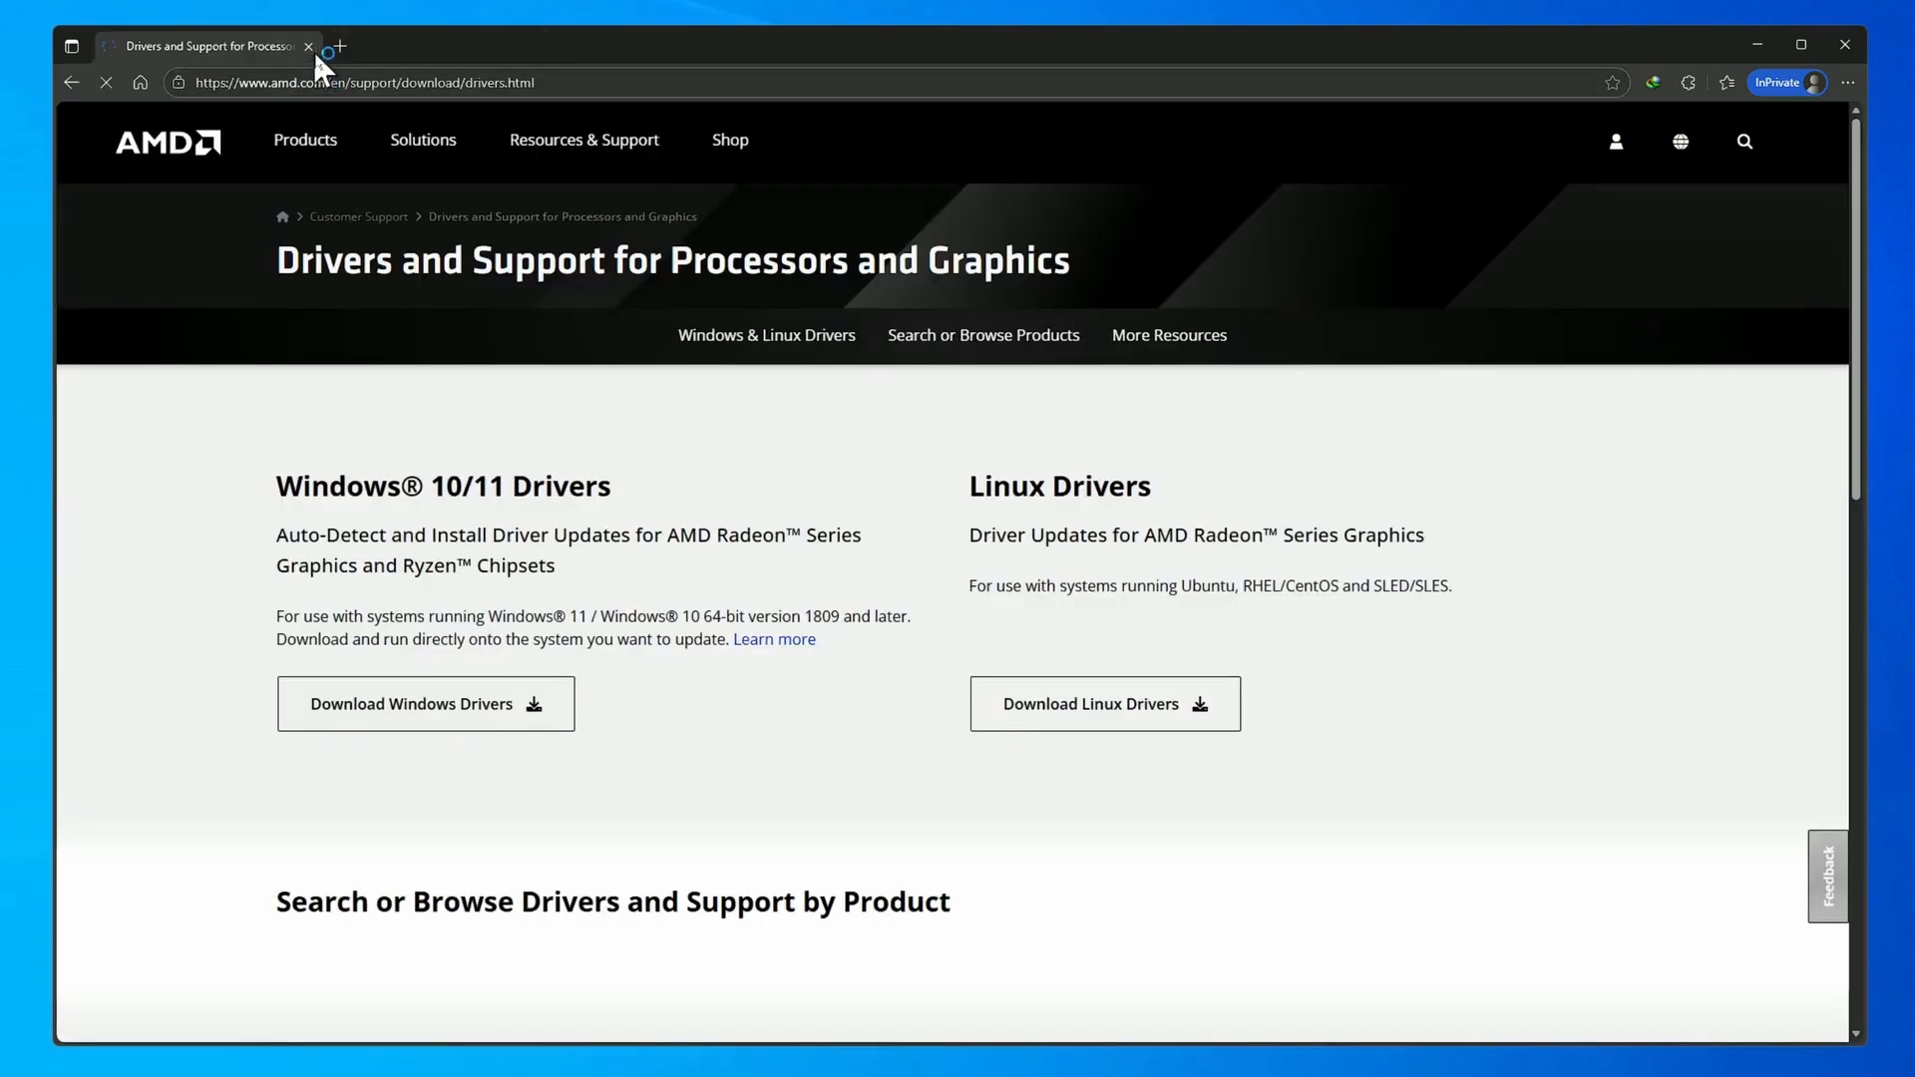
{"action": "left_click", "coordinate": [631, 149]}
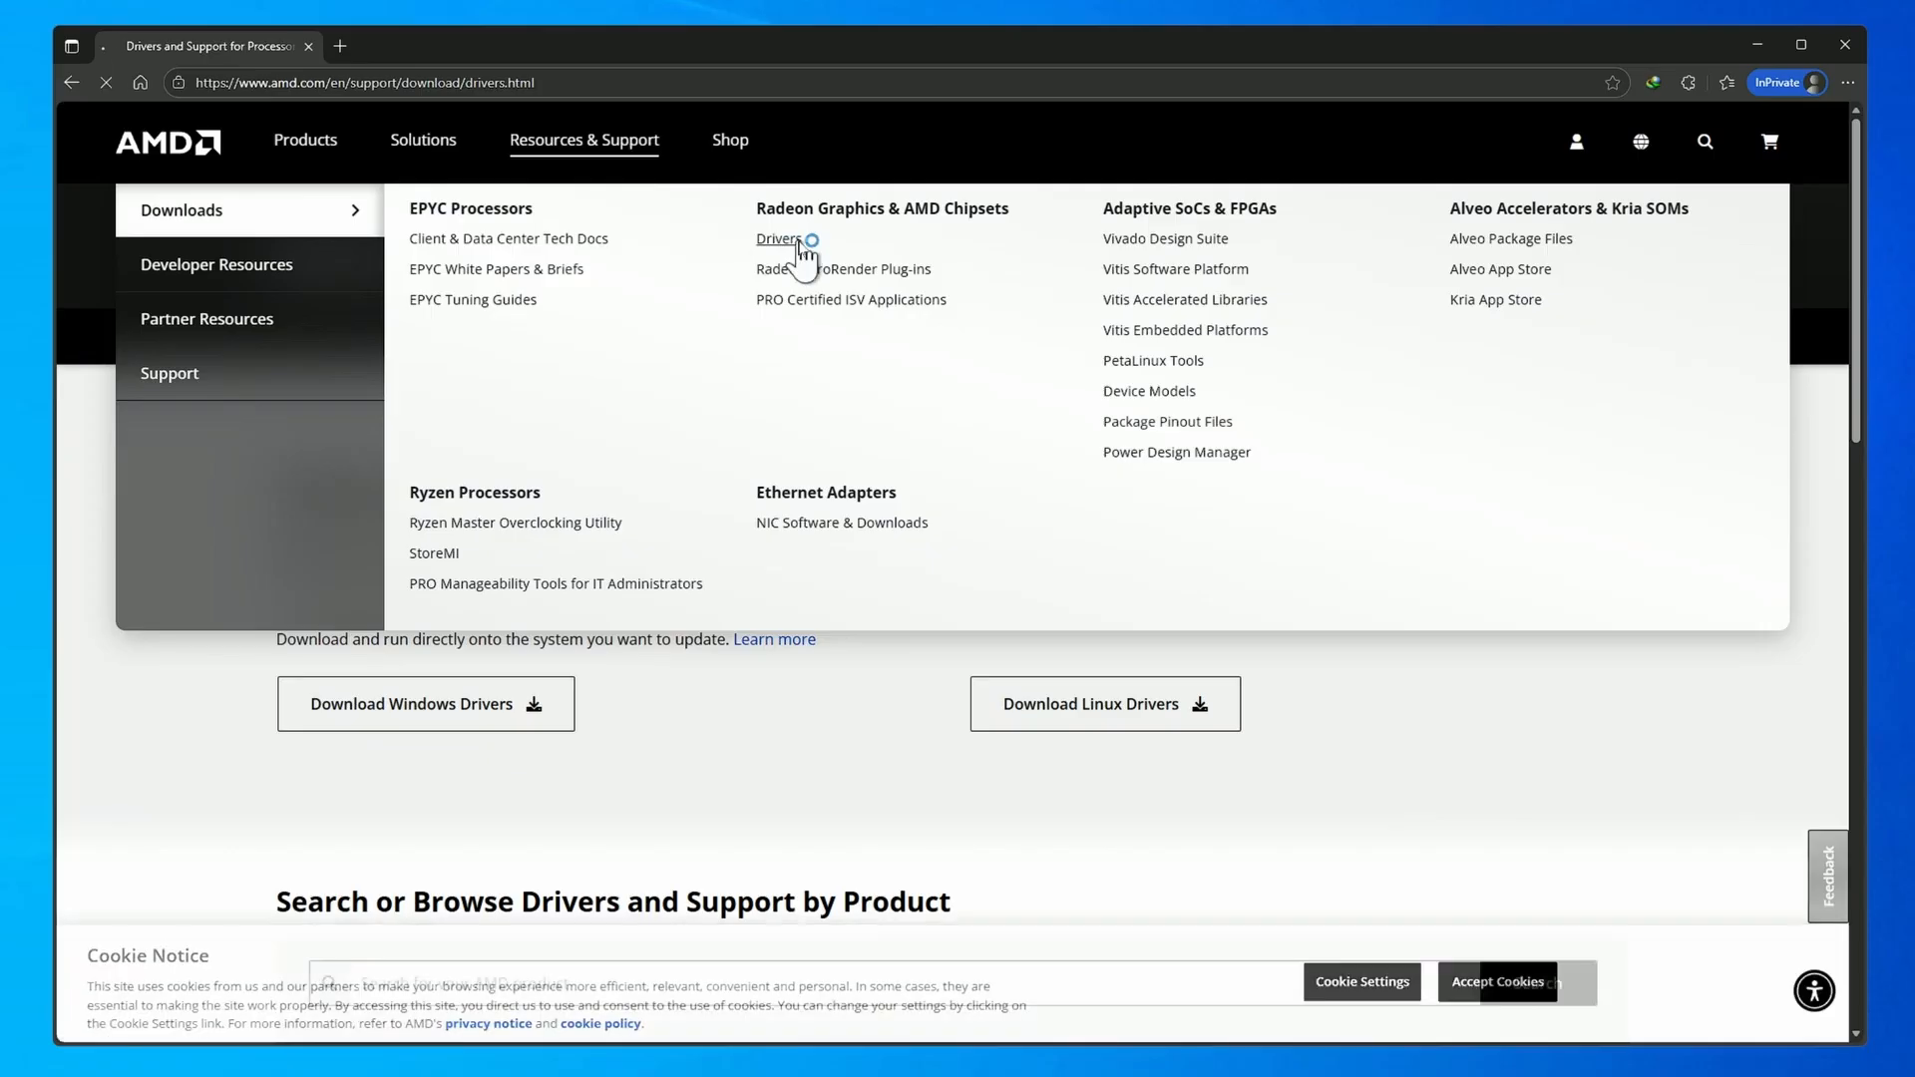
{"action": "left_click", "coordinate": [800, 242]}
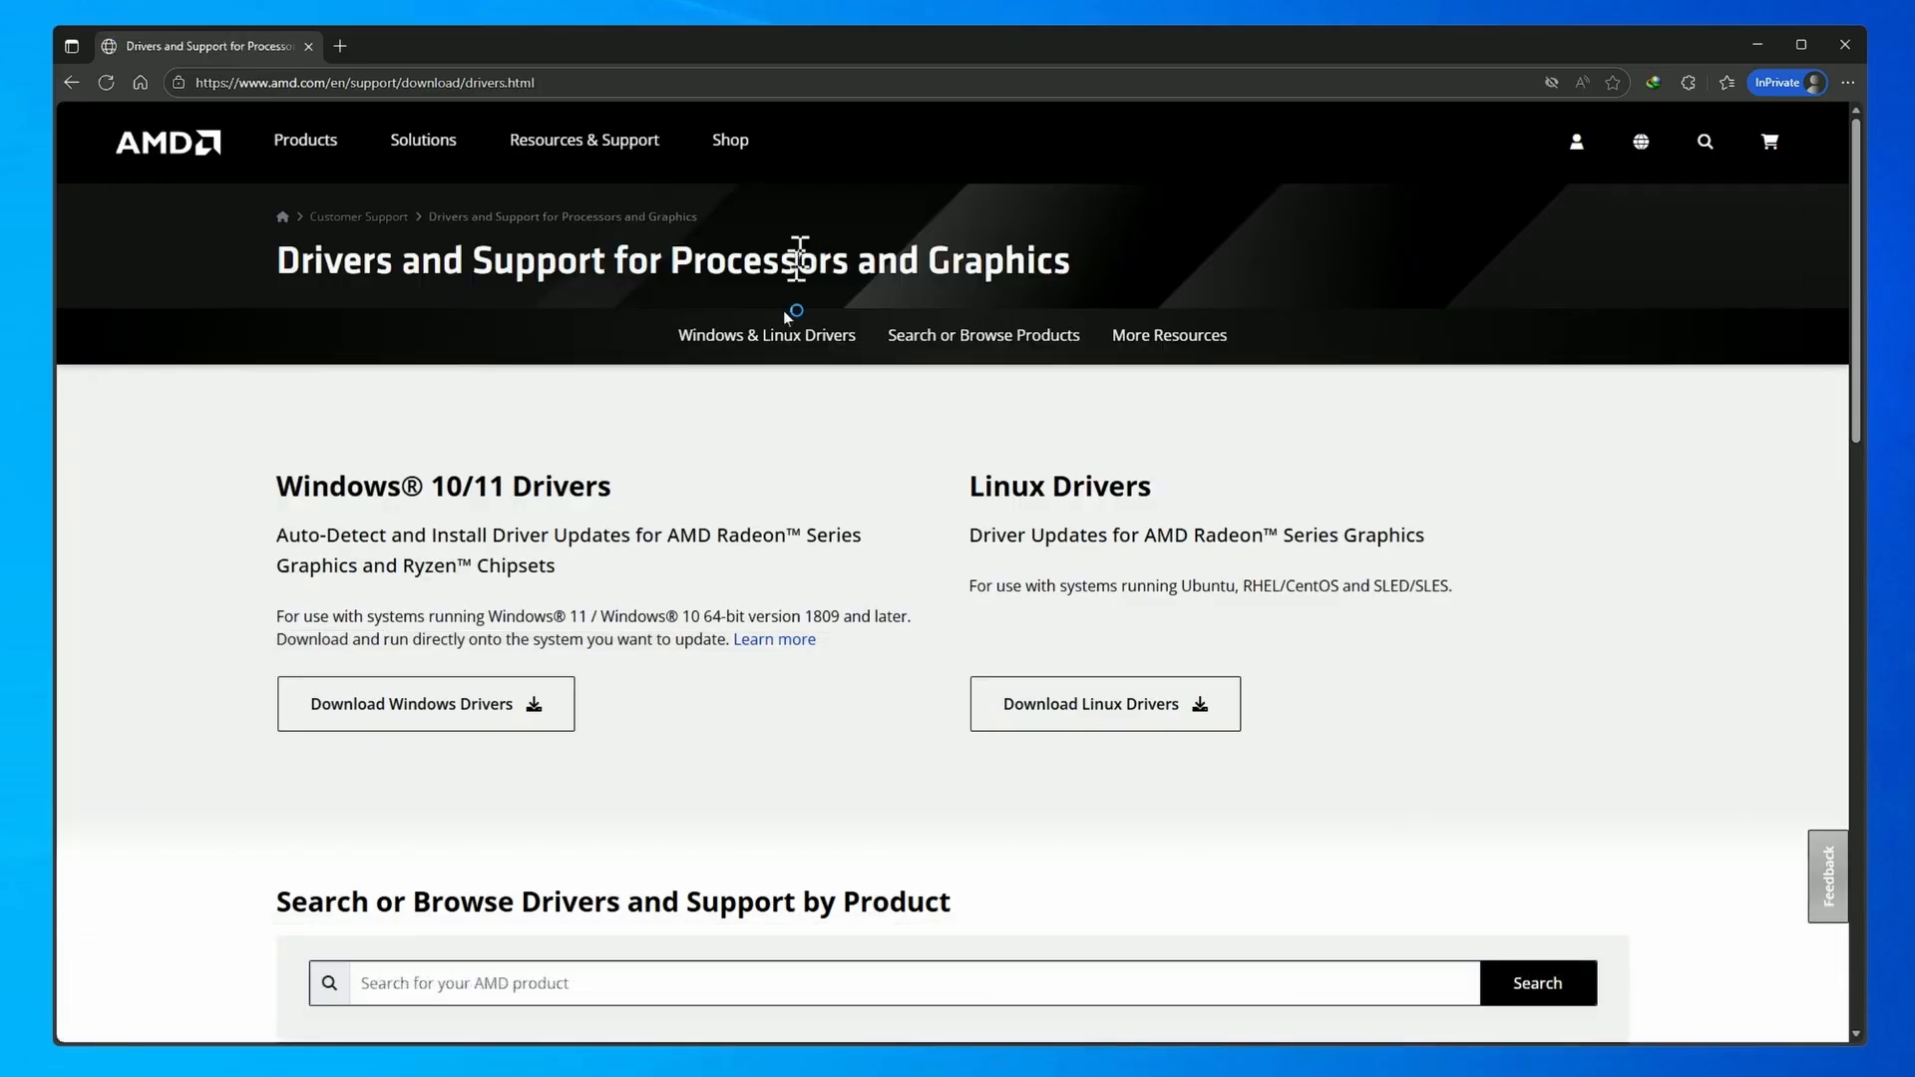
Step: Open the AMD Cleanup Utility article listed under Graphics Driver Installation Resources
{"action": "scroll", "coordinate": [769, 393], "scroll_direction": "down", "scroll_amount": 10}
{"action": "scroll", "coordinate": [769, 392], "scroll_direction": "down", "scroll_amount": 2}
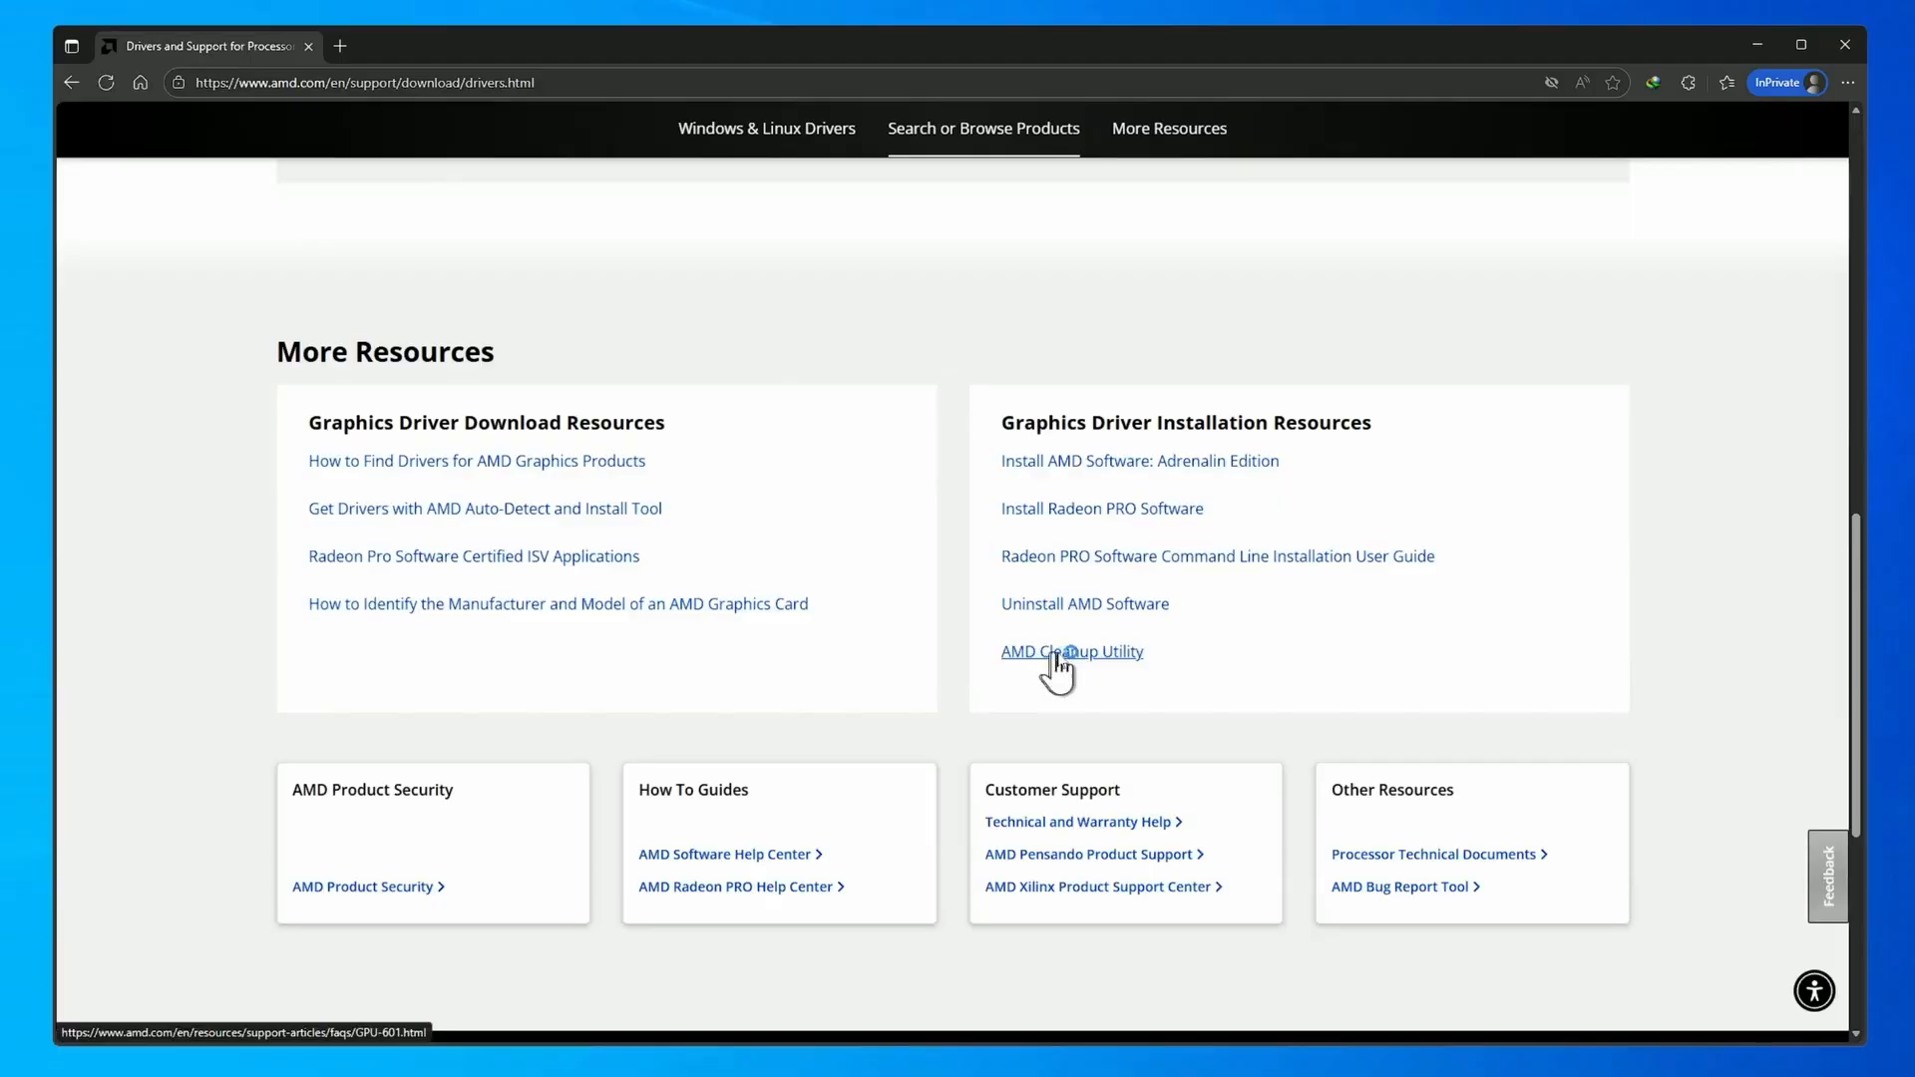
{"action": "left_click", "coordinate": [1140, 658]}
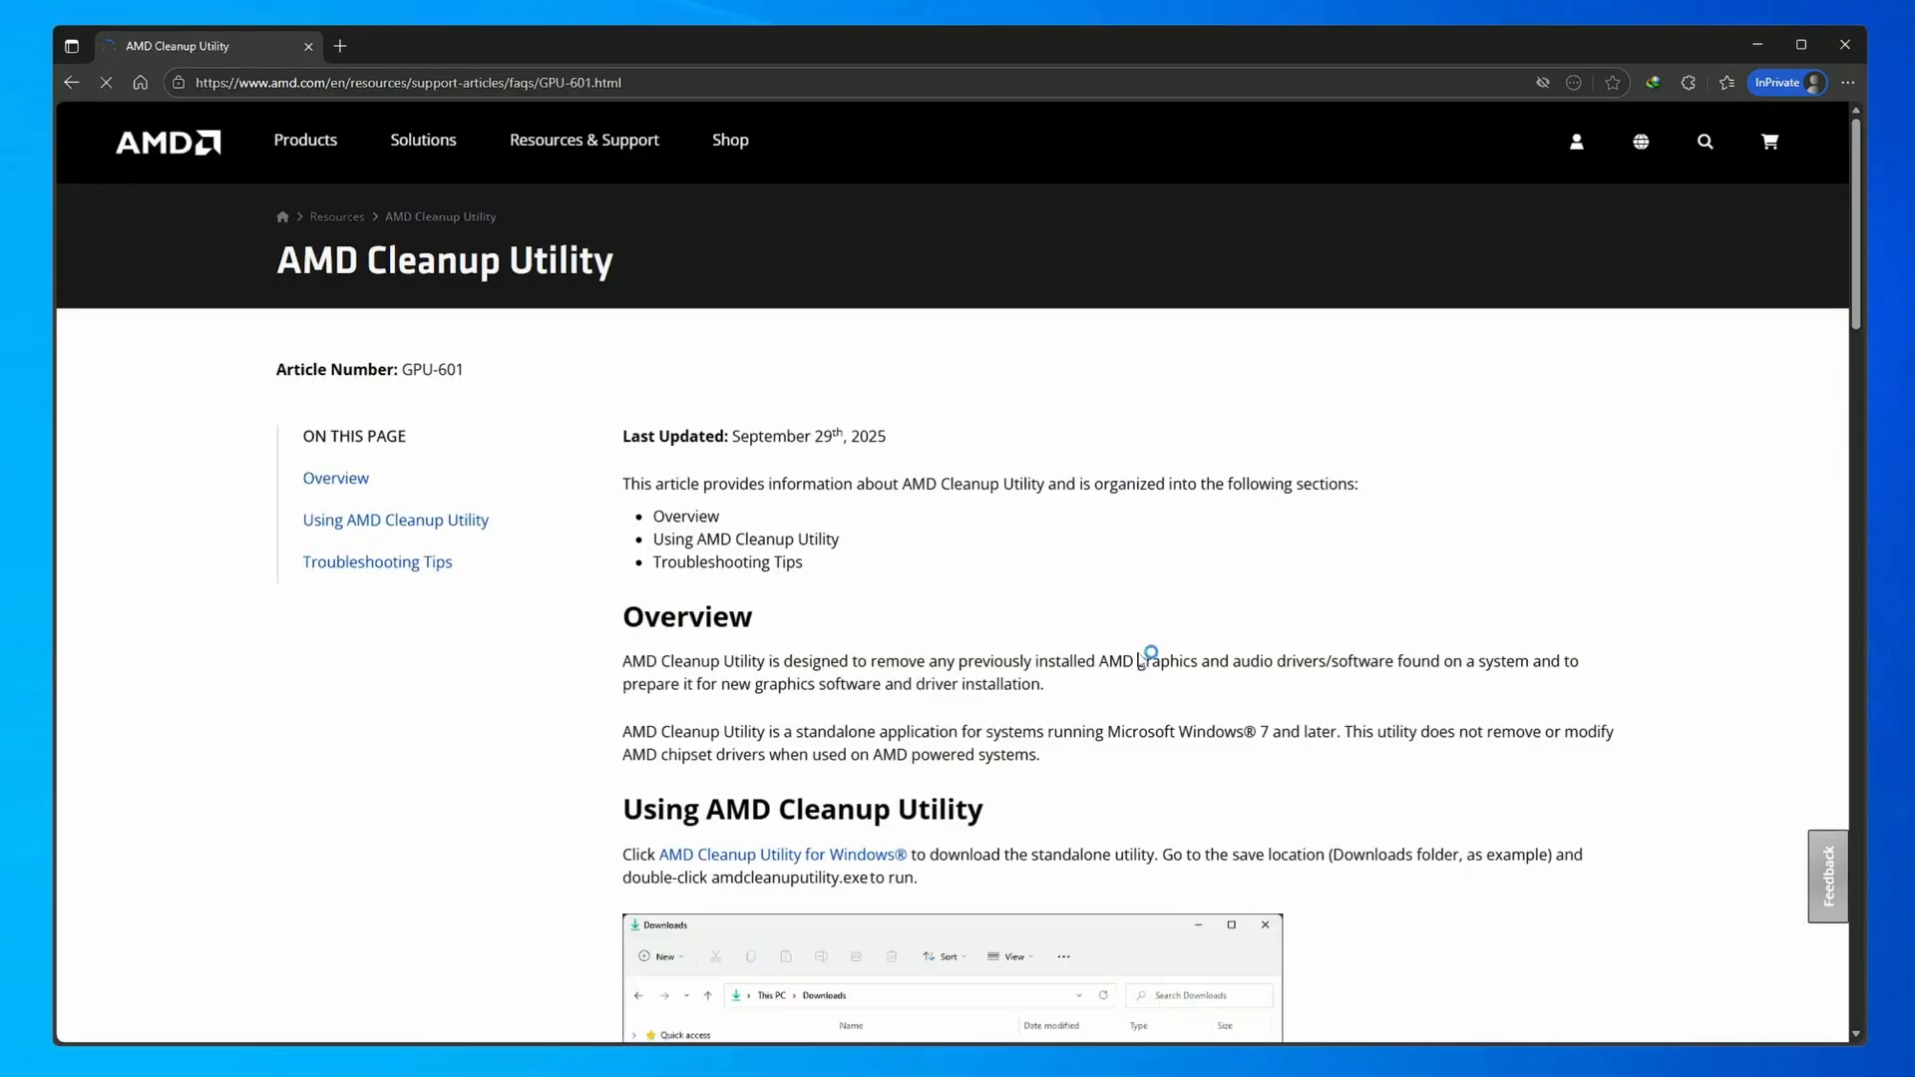
Step: Download AMD Cleanup Utility for Windows, dismissing the download manager's trial notice and registration form
{"action": "scroll", "coordinate": [1140, 653], "scroll_direction": "down", "scroll_amount": 2}
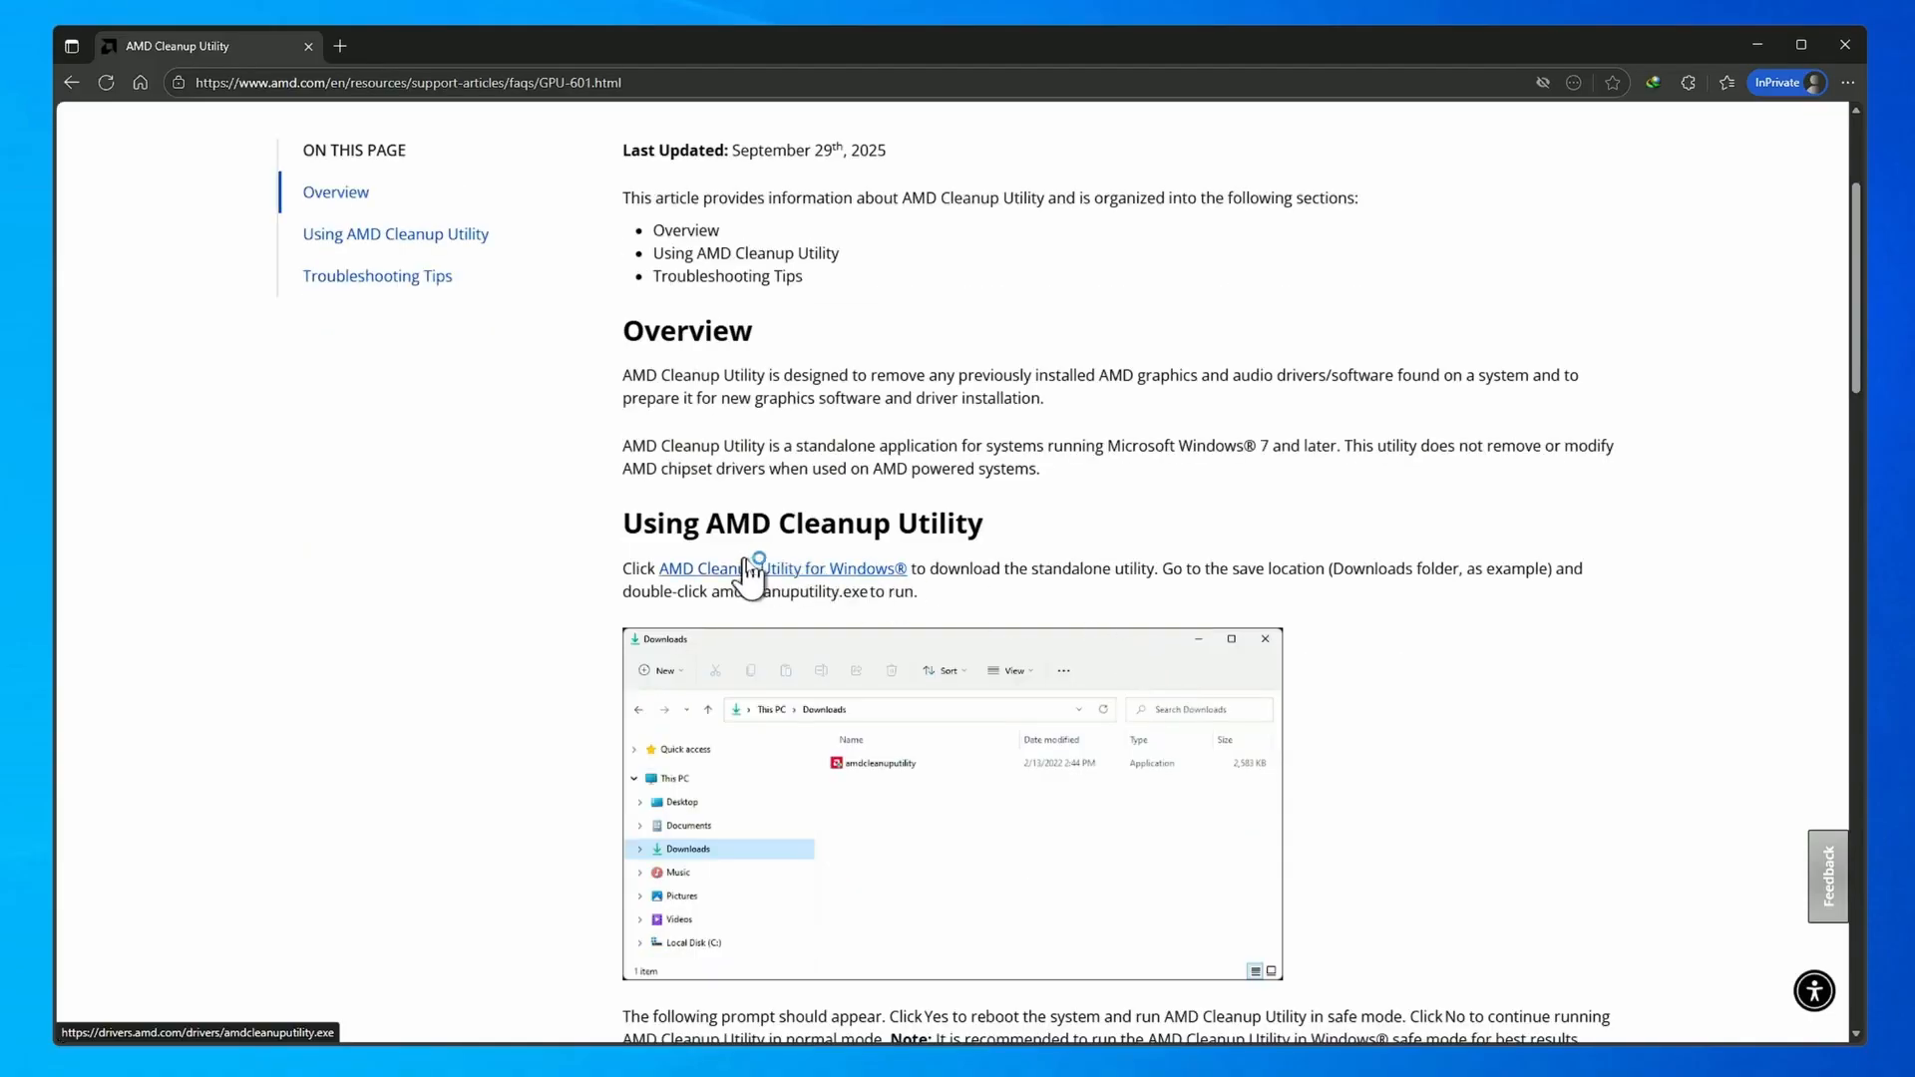
{"action": "left_click", "coordinate": [884, 570]}
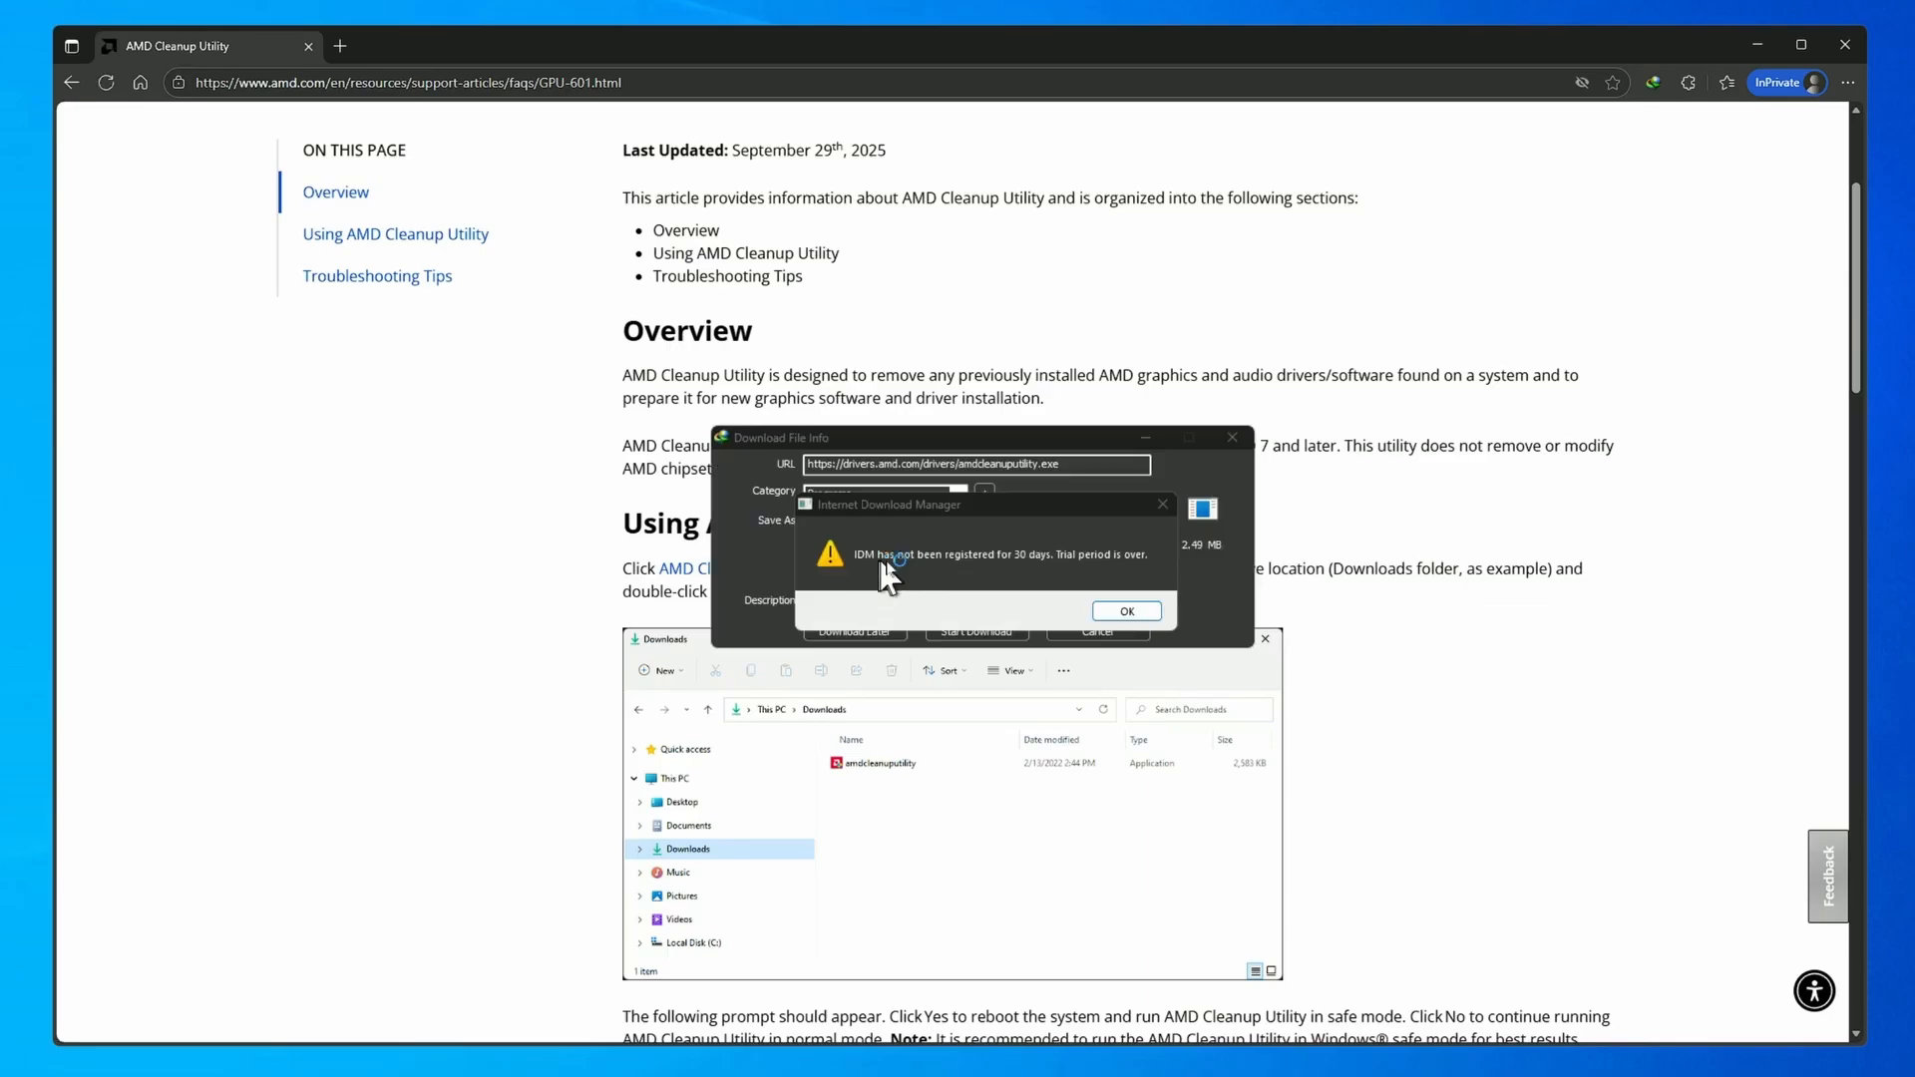
{"action": "left_click", "coordinate": [1157, 507]}
{"action": "left_click", "coordinate": [994, 633]}
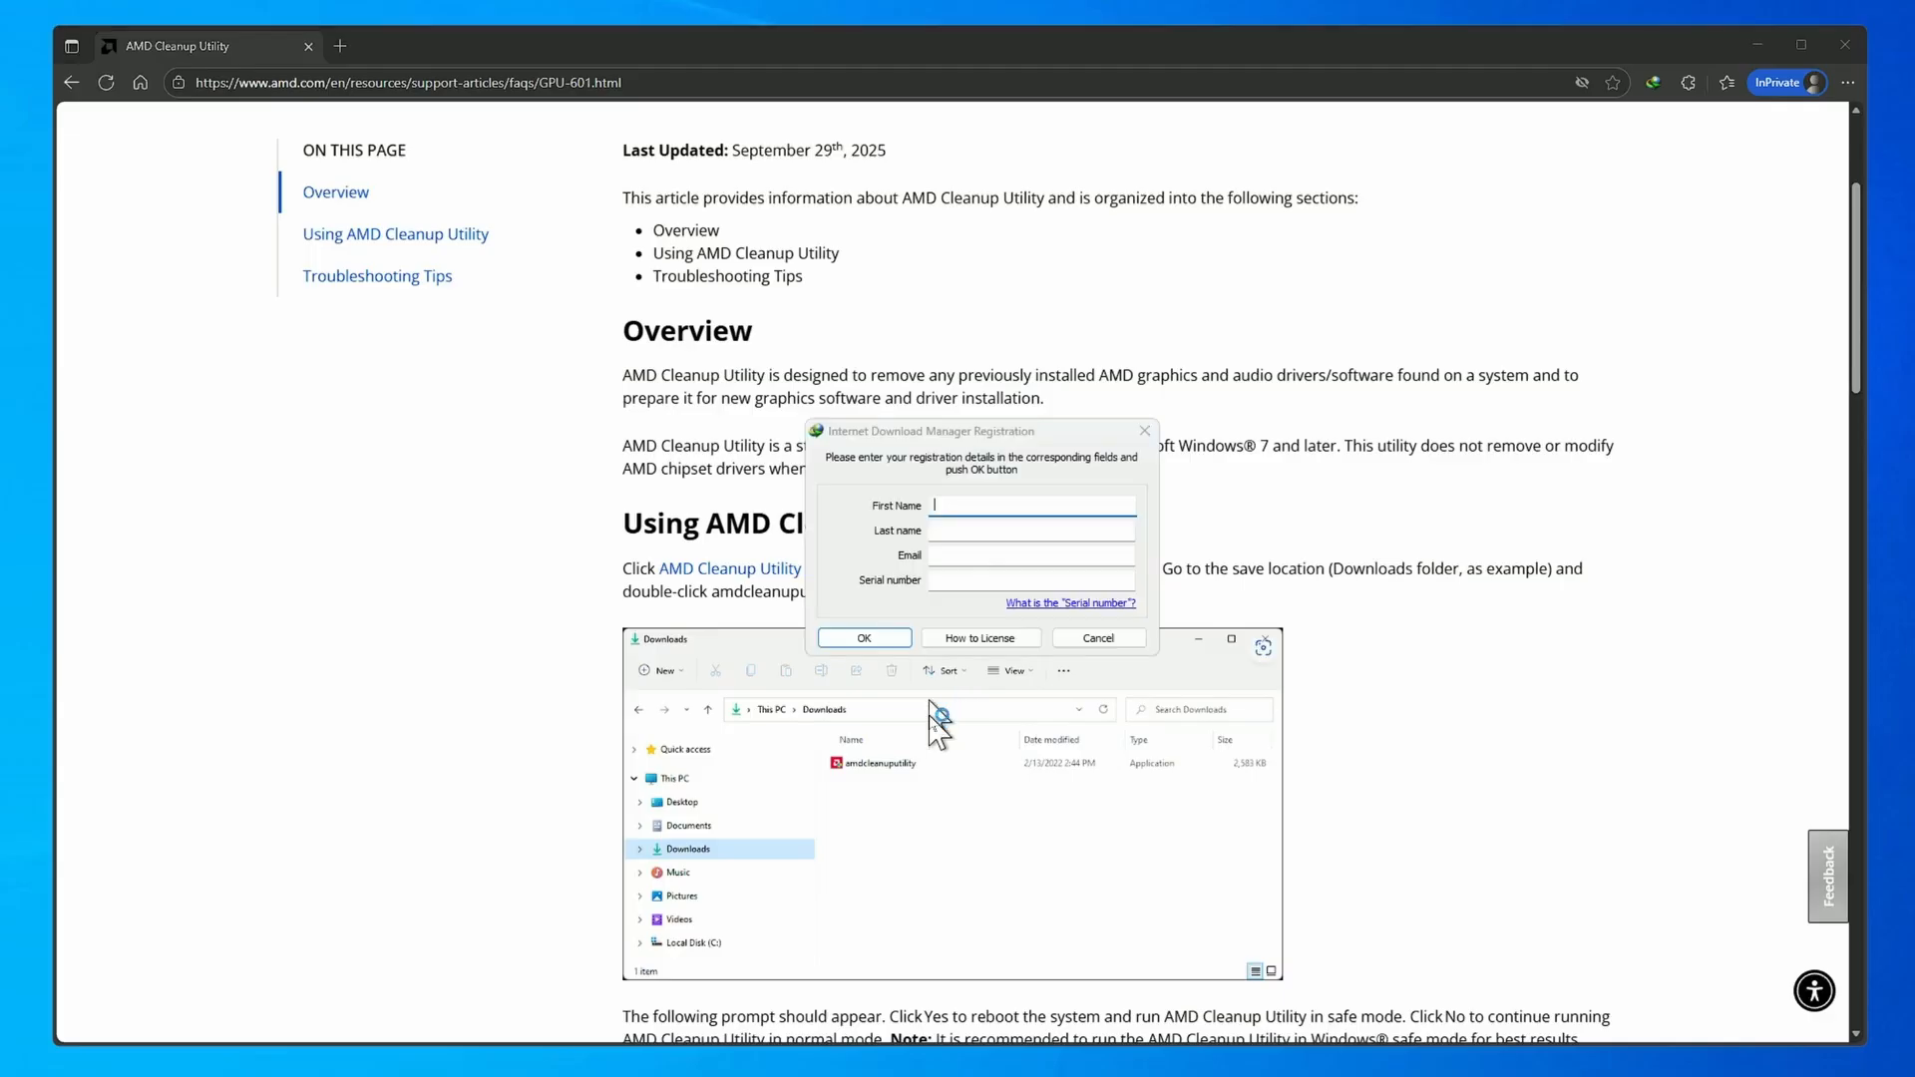
{"action": "left_click", "coordinate": [1143, 432]}
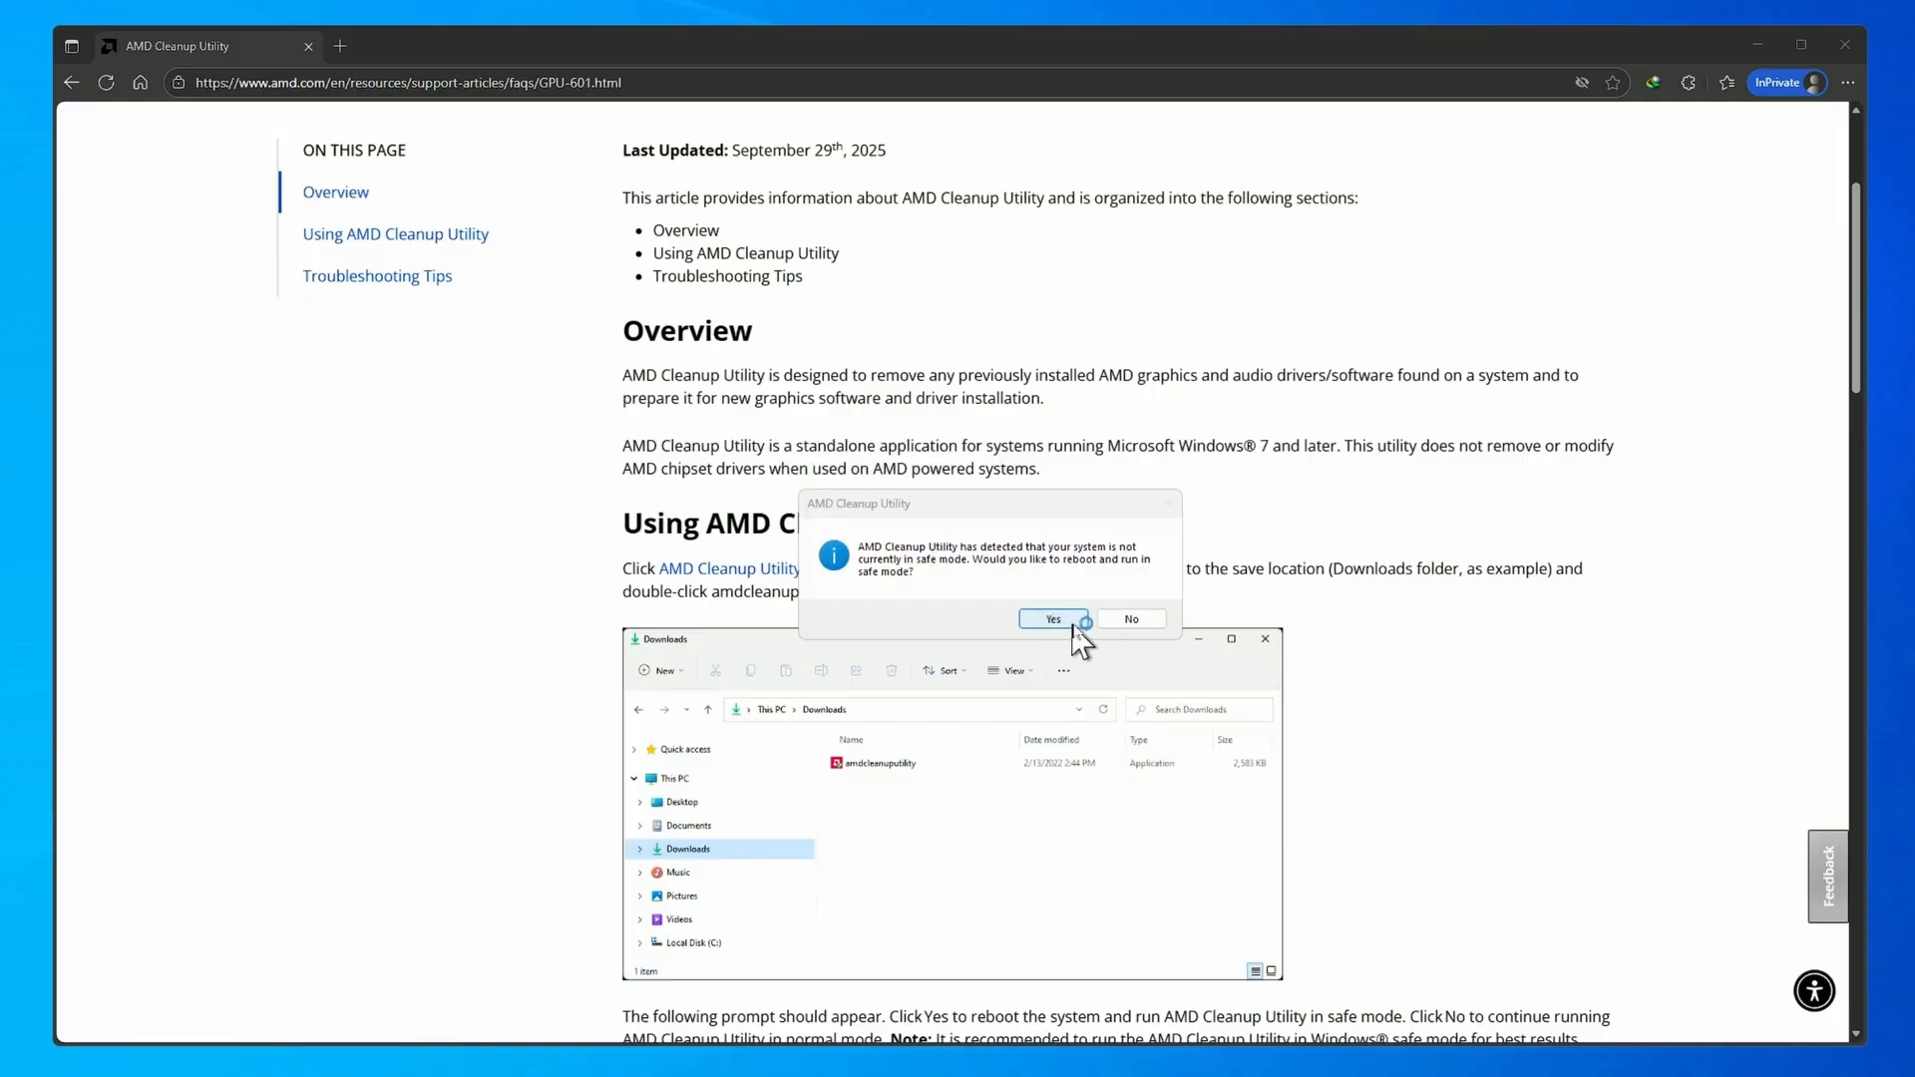
Step: Close the browser and agree to reboot and run AMD Cleanup Utility in safe mode
{"action": "left_click", "coordinate": [1844, 44]}
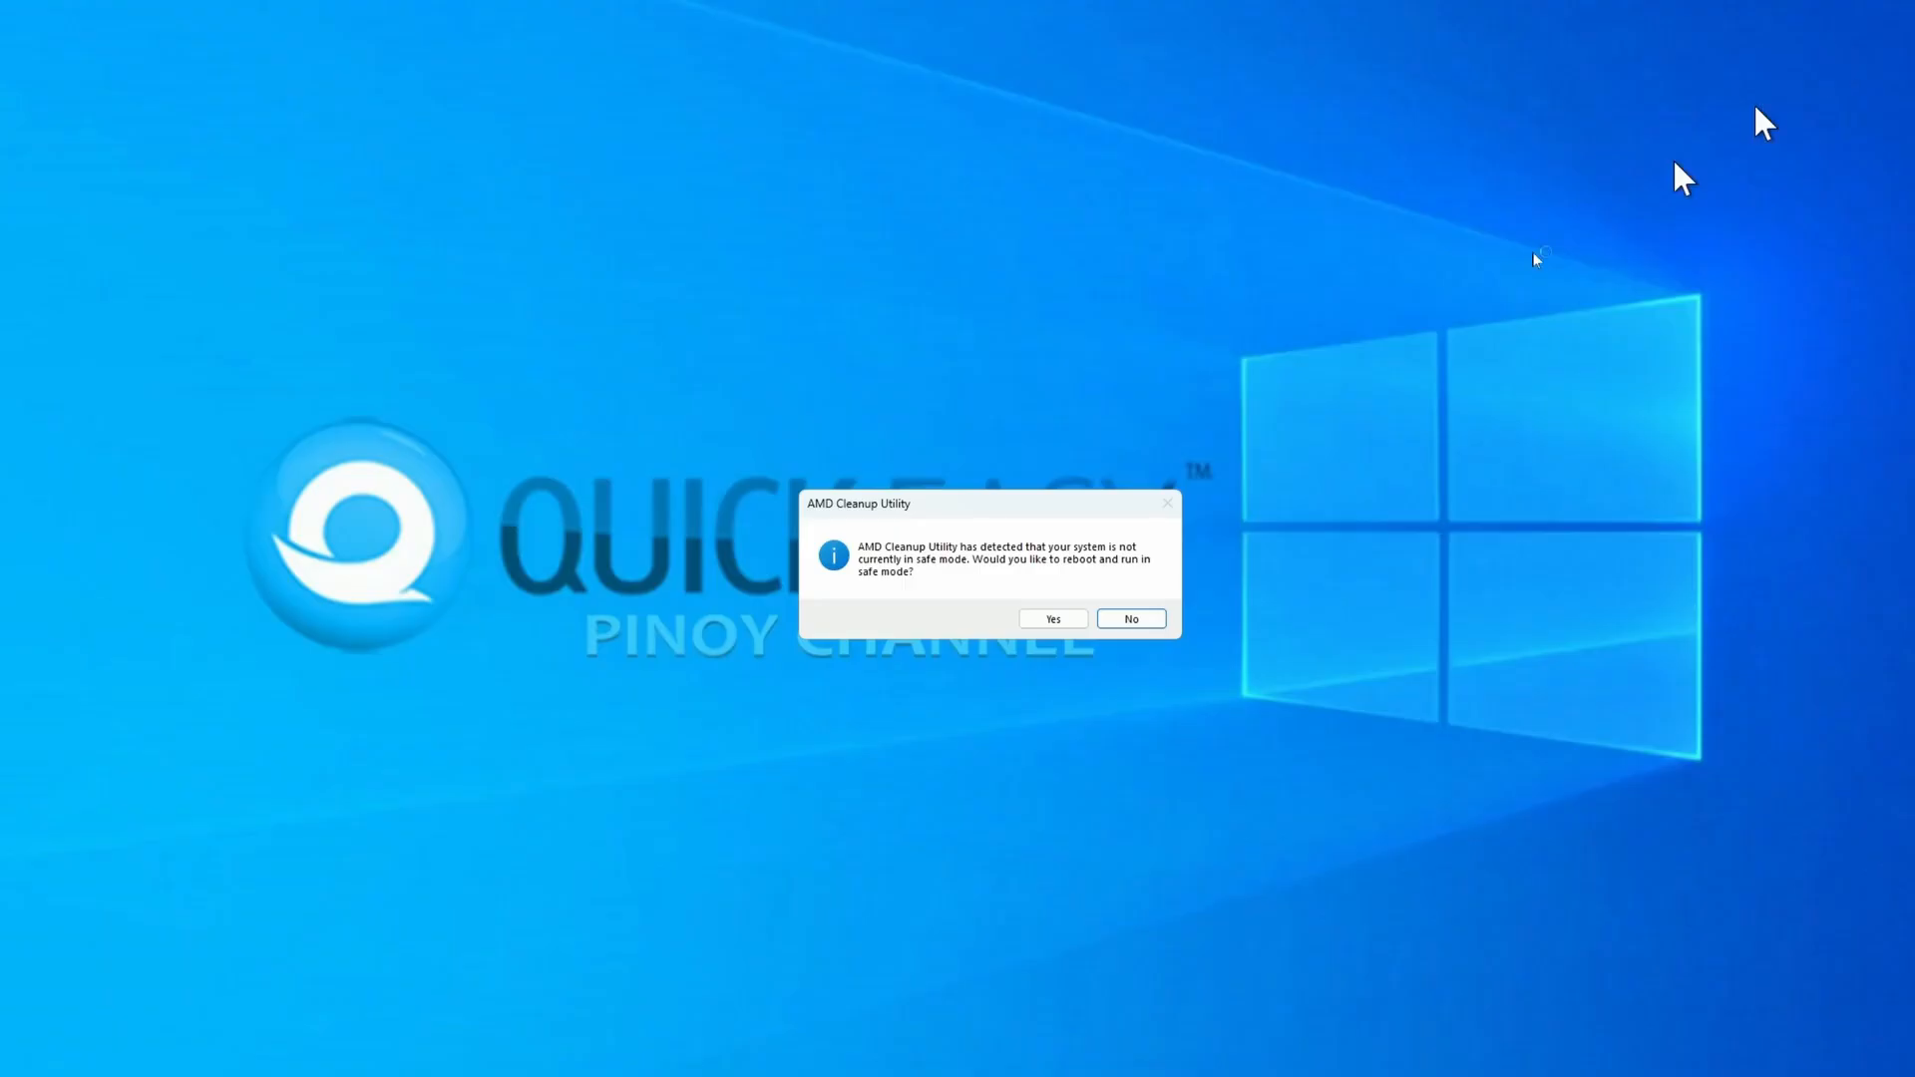
{"action": "left_click", "coordinate": [1077, 616]}
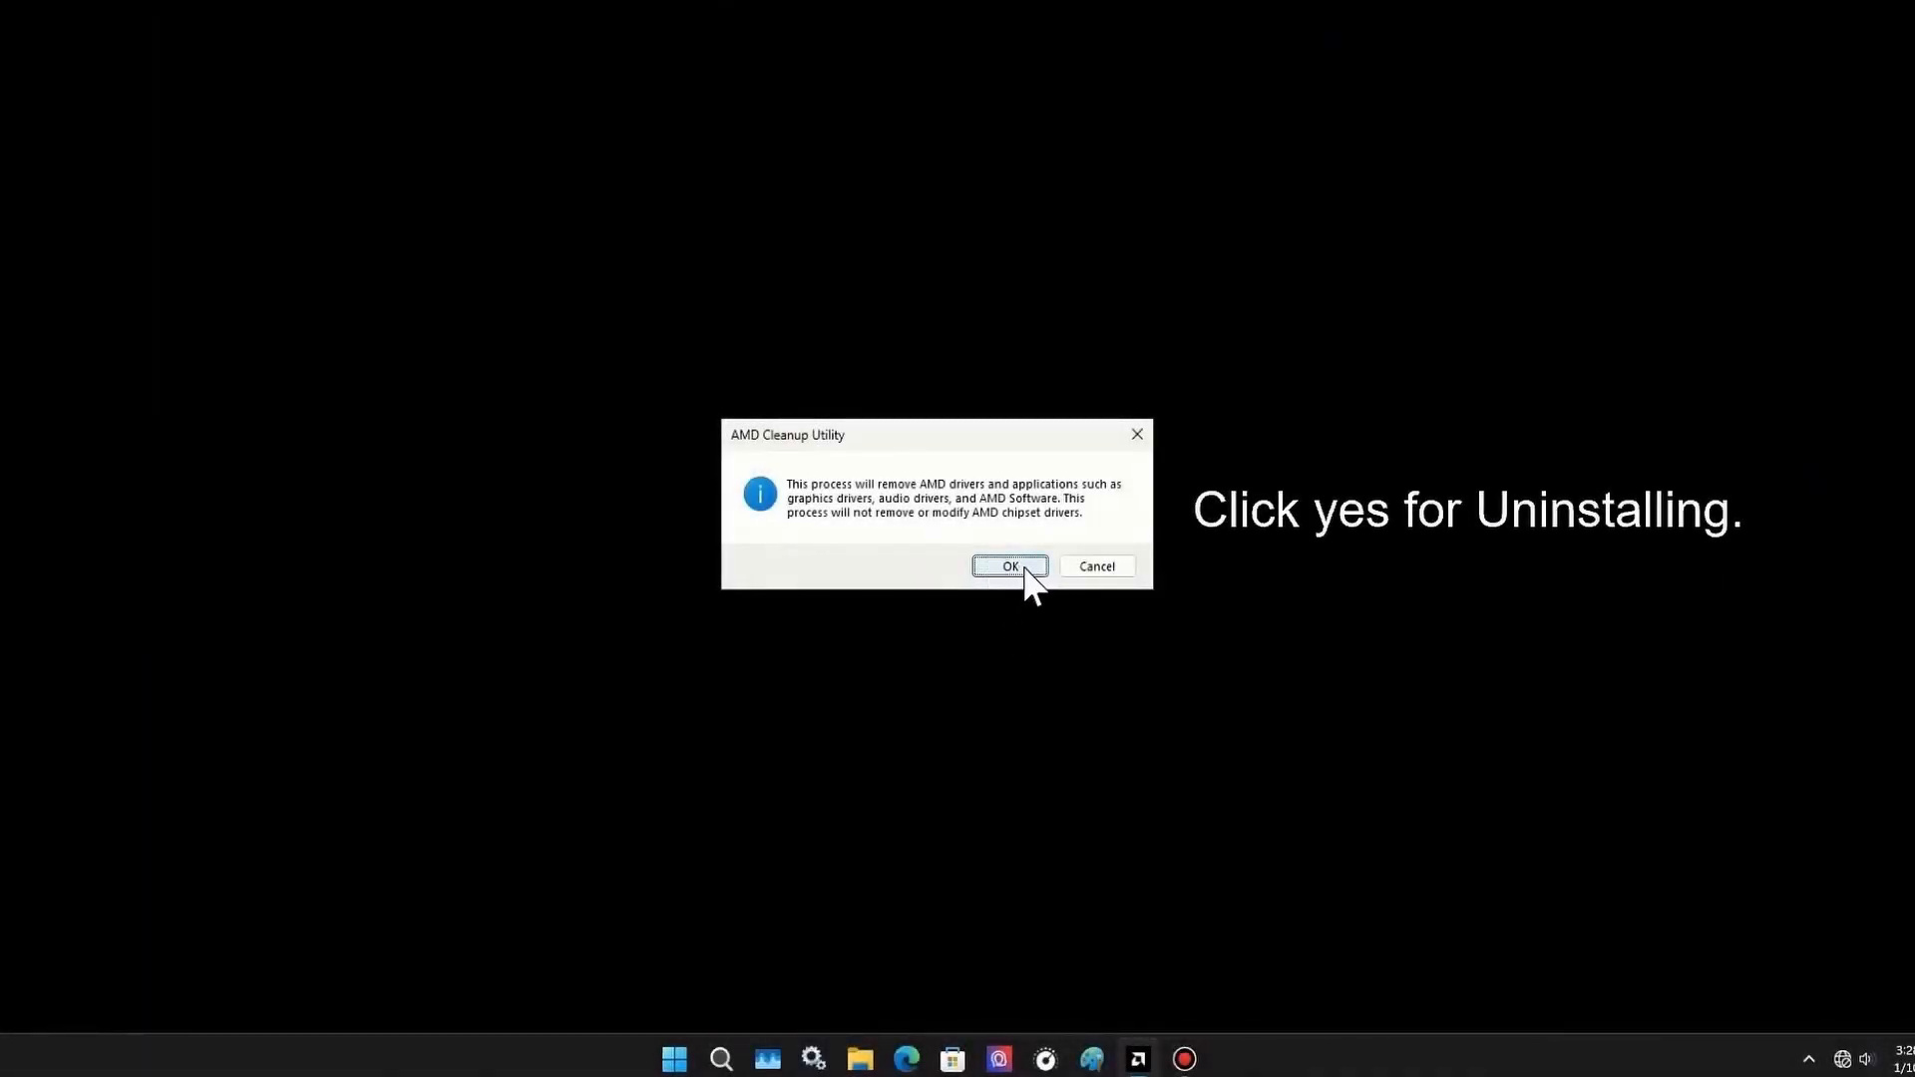
Step: Remove the AMD drivers and applications with AMD Cleanup Utility, finish it, and reboot into Windows 11
{"action": "left_click", "coordinate": [1025, 572]}
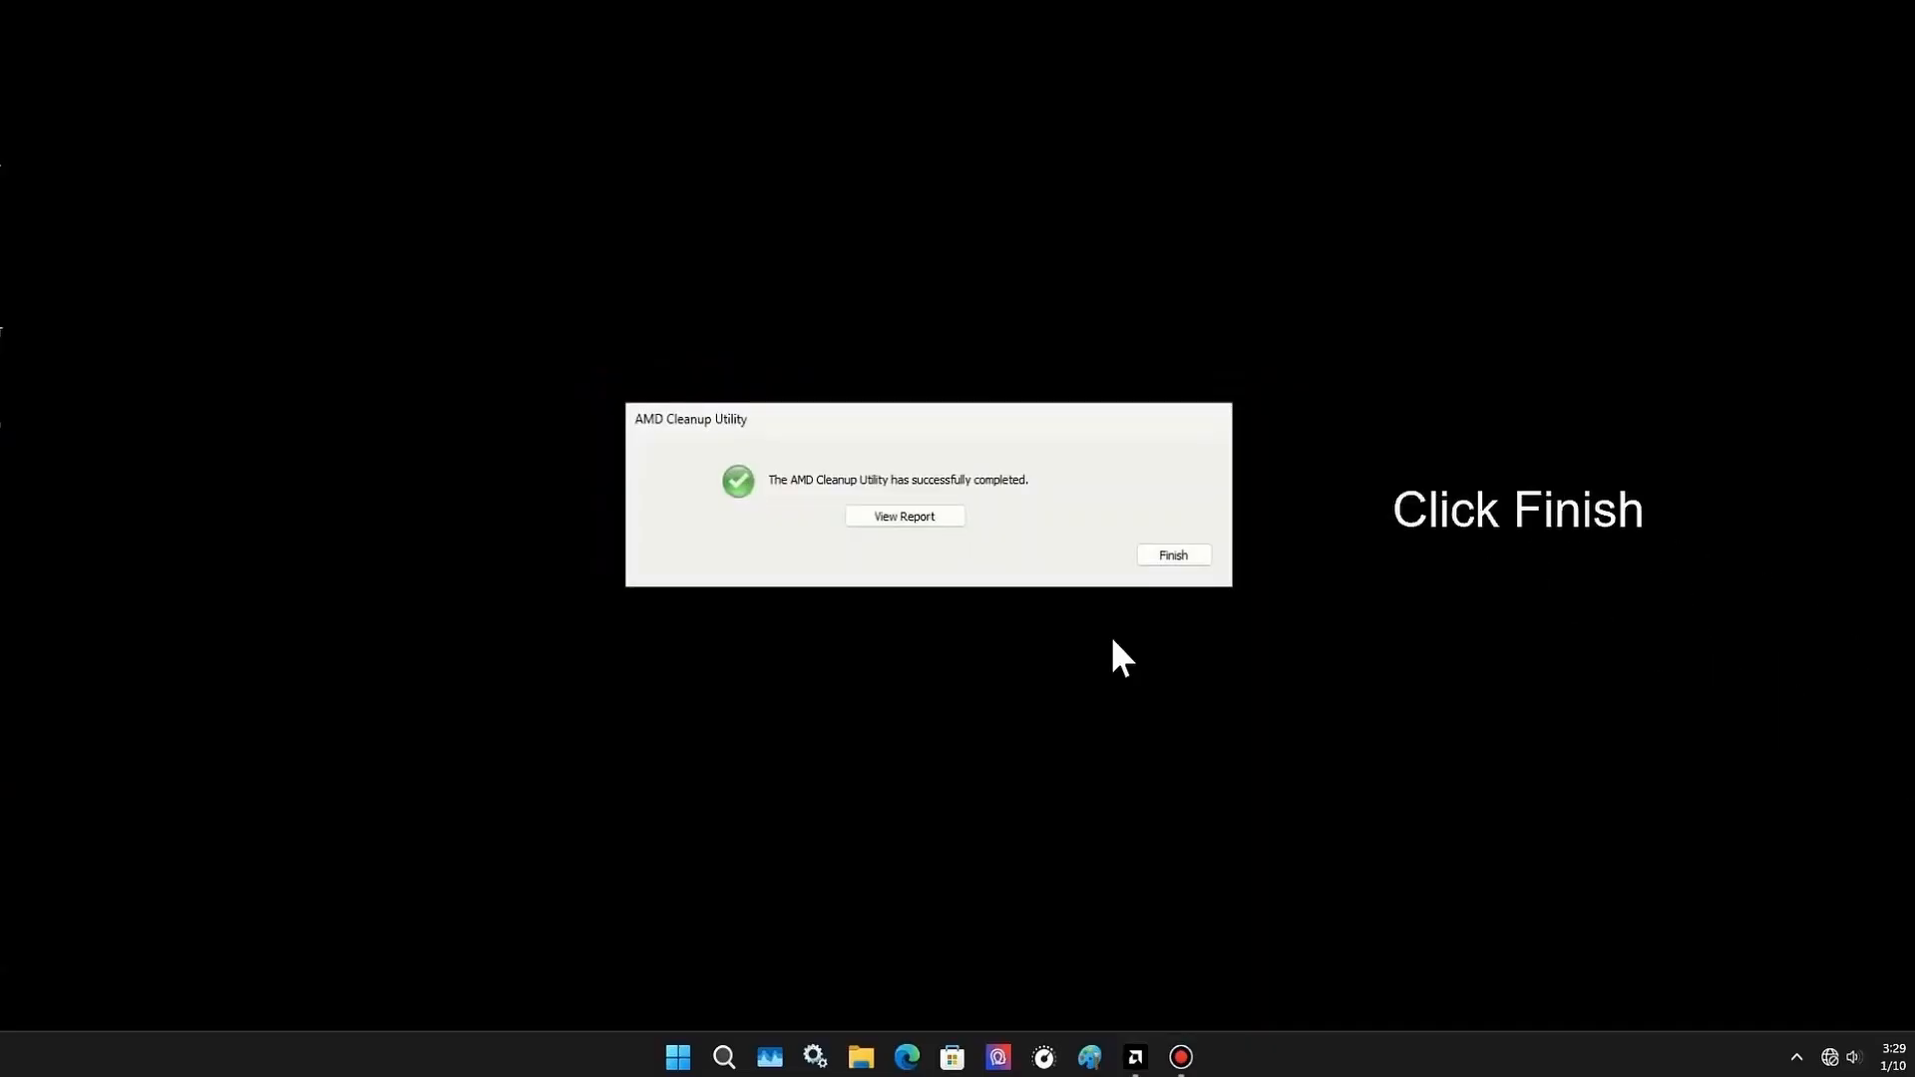
{"action": "left_click", "coordinate": [1187, 557]}
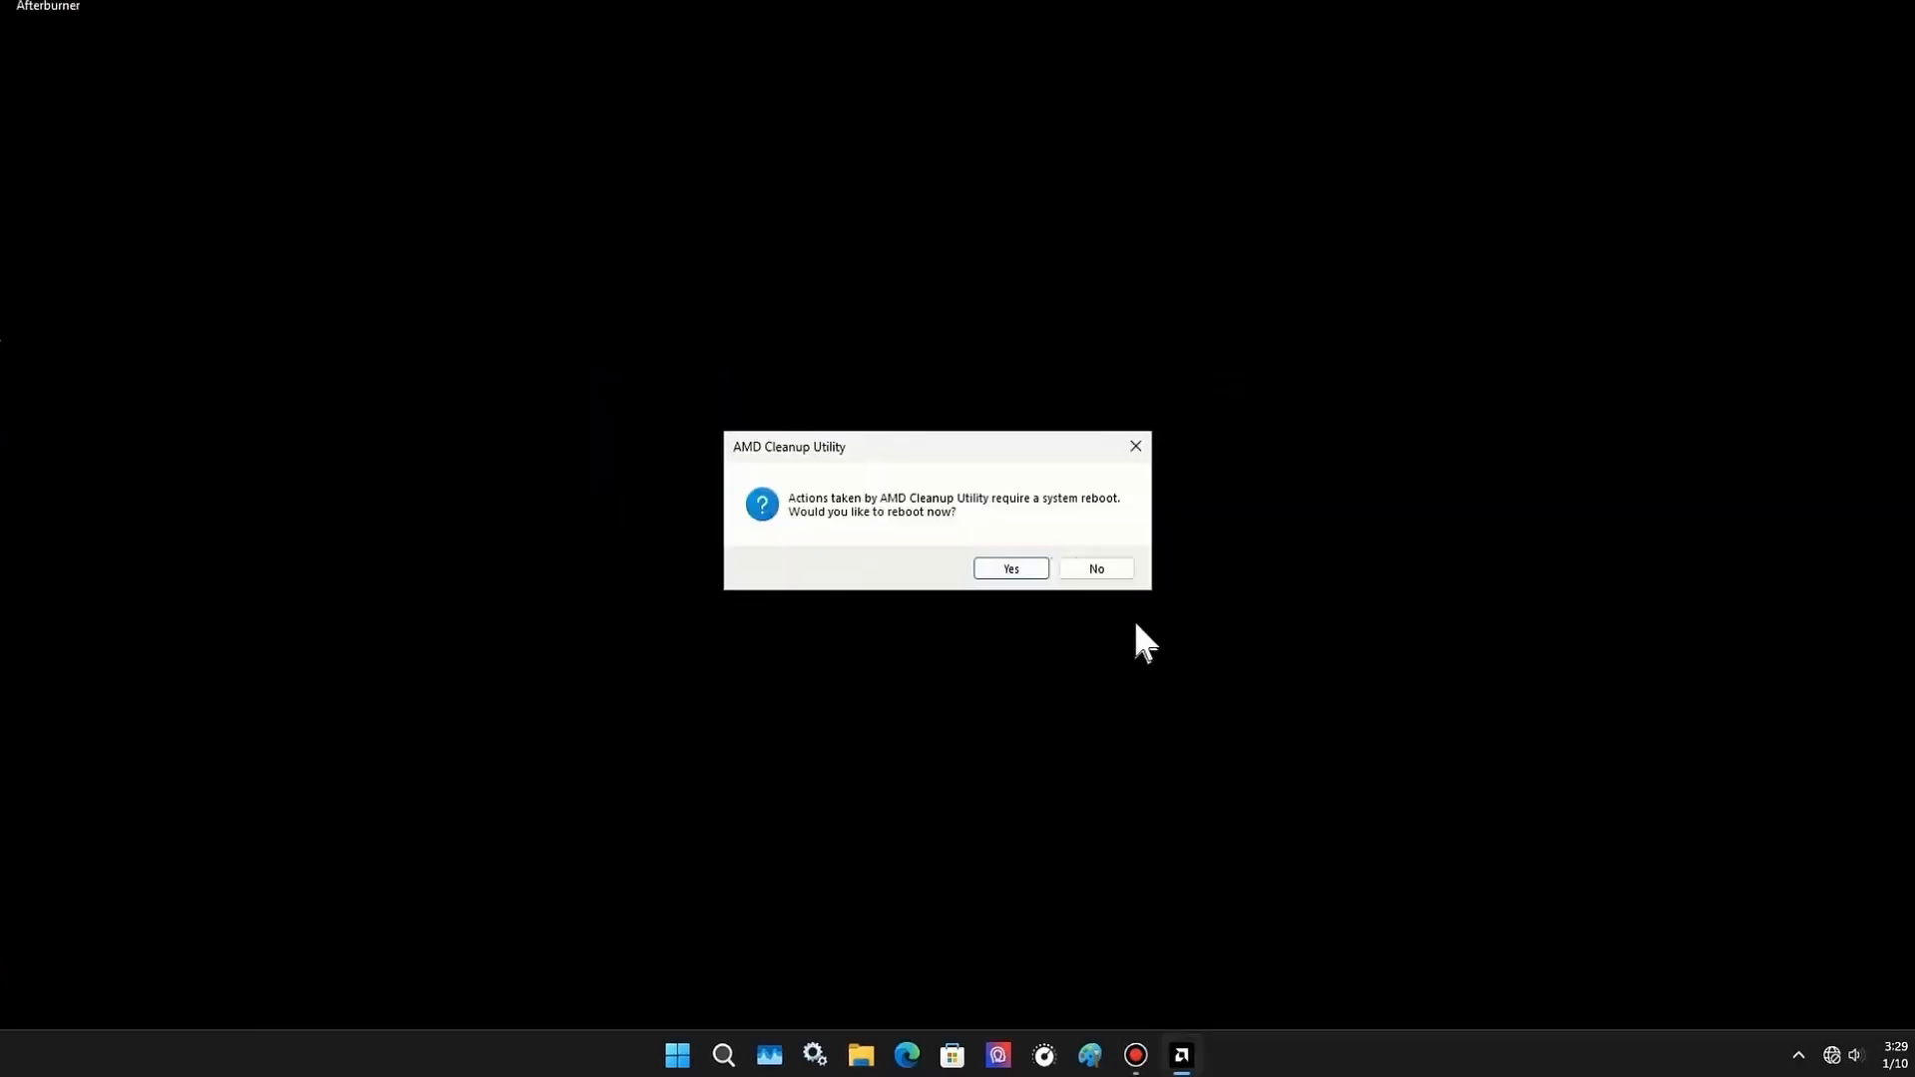
{"action": "left_click", "coordinate": [1025, 573]}
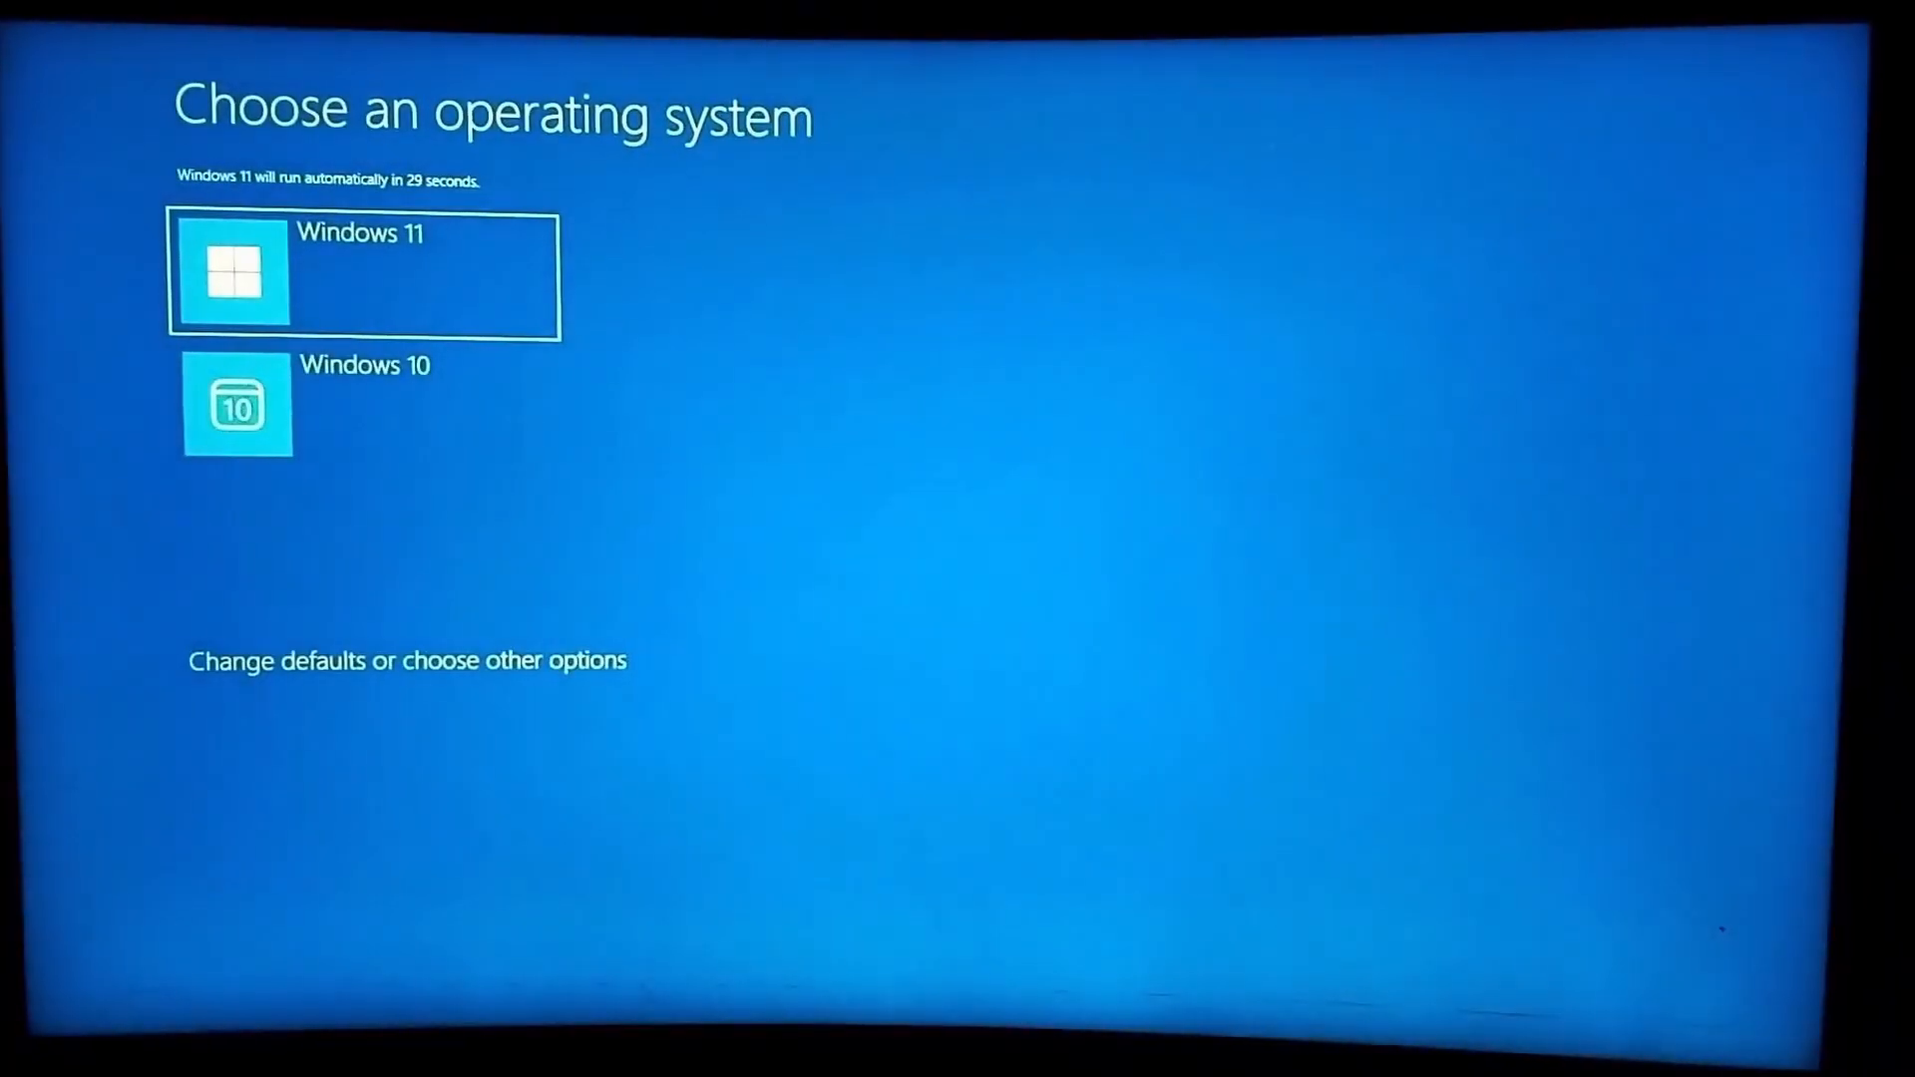
{"action": "key", "text": "Return"}
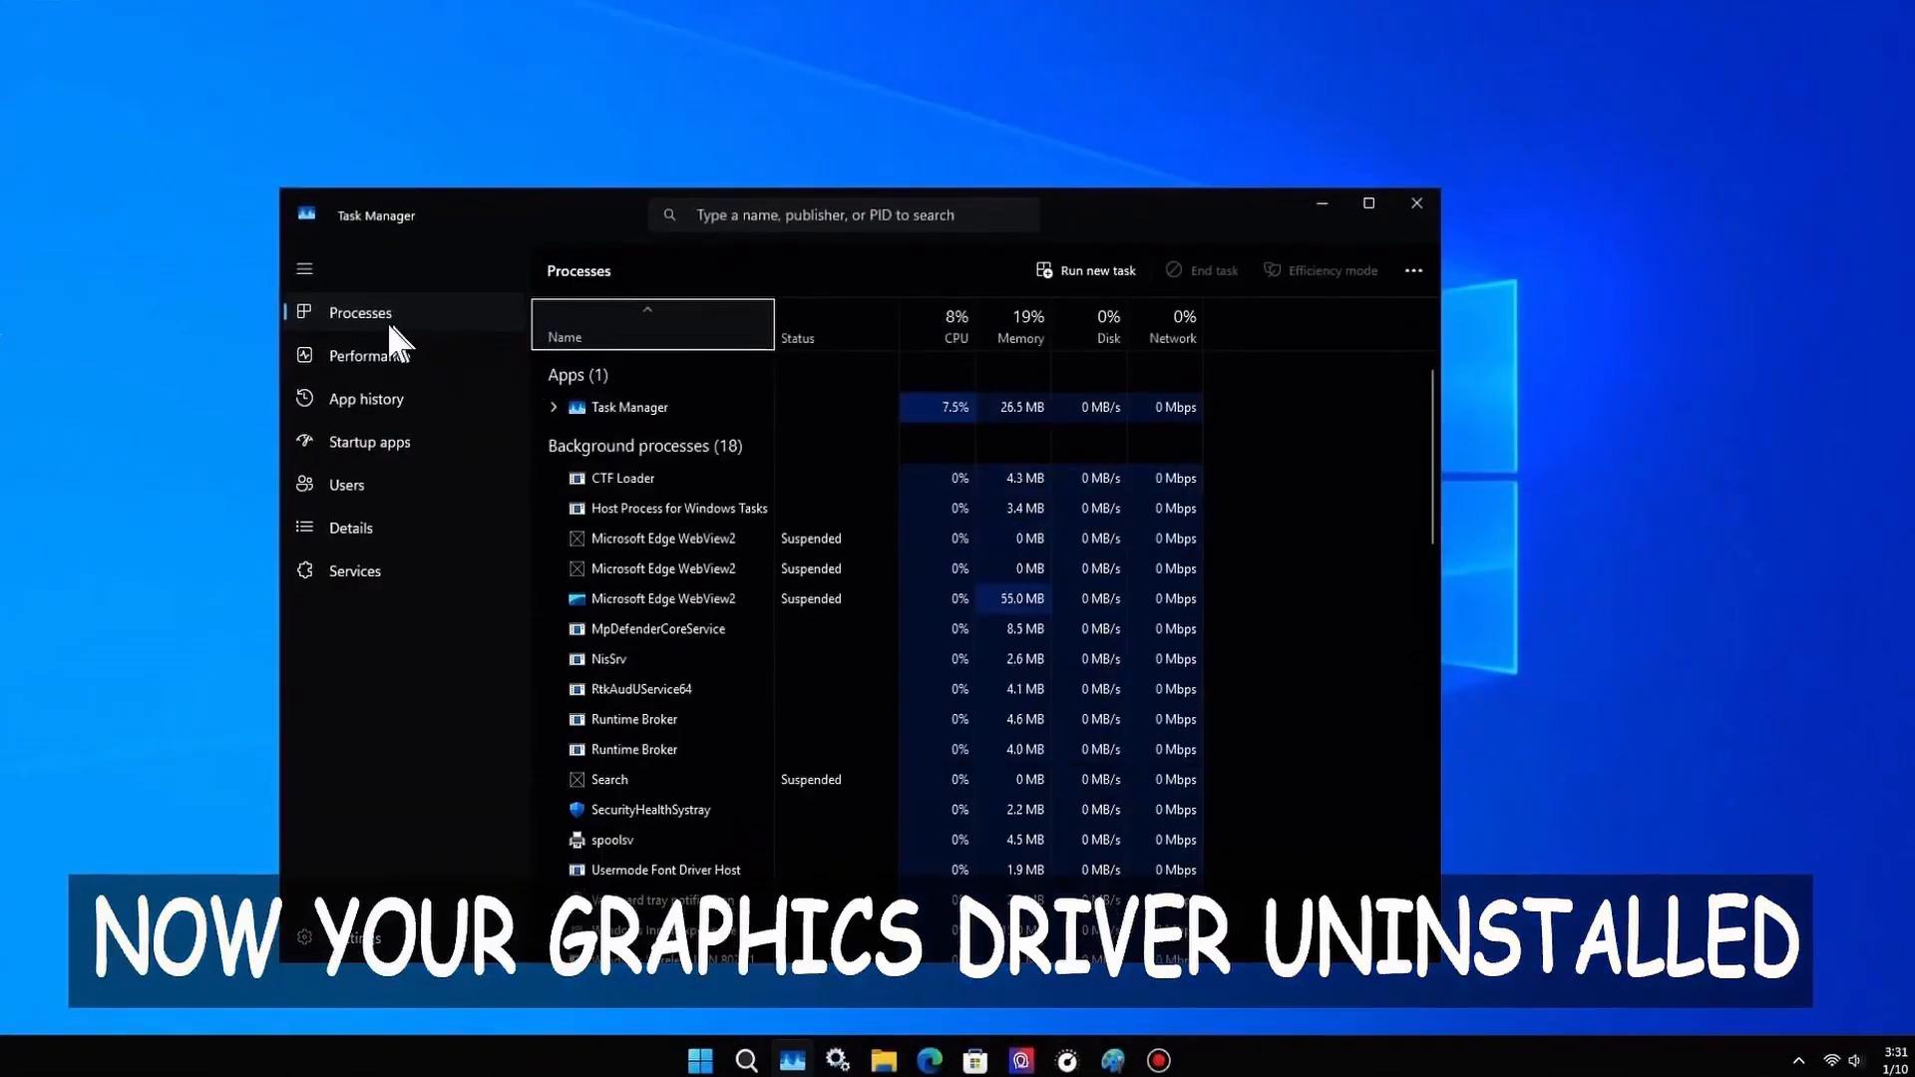
Step: Check the hardware listed on Task Manager's Performance page for a graphics card entry
{"action": "left_click", "coordinate": [368, 351]}
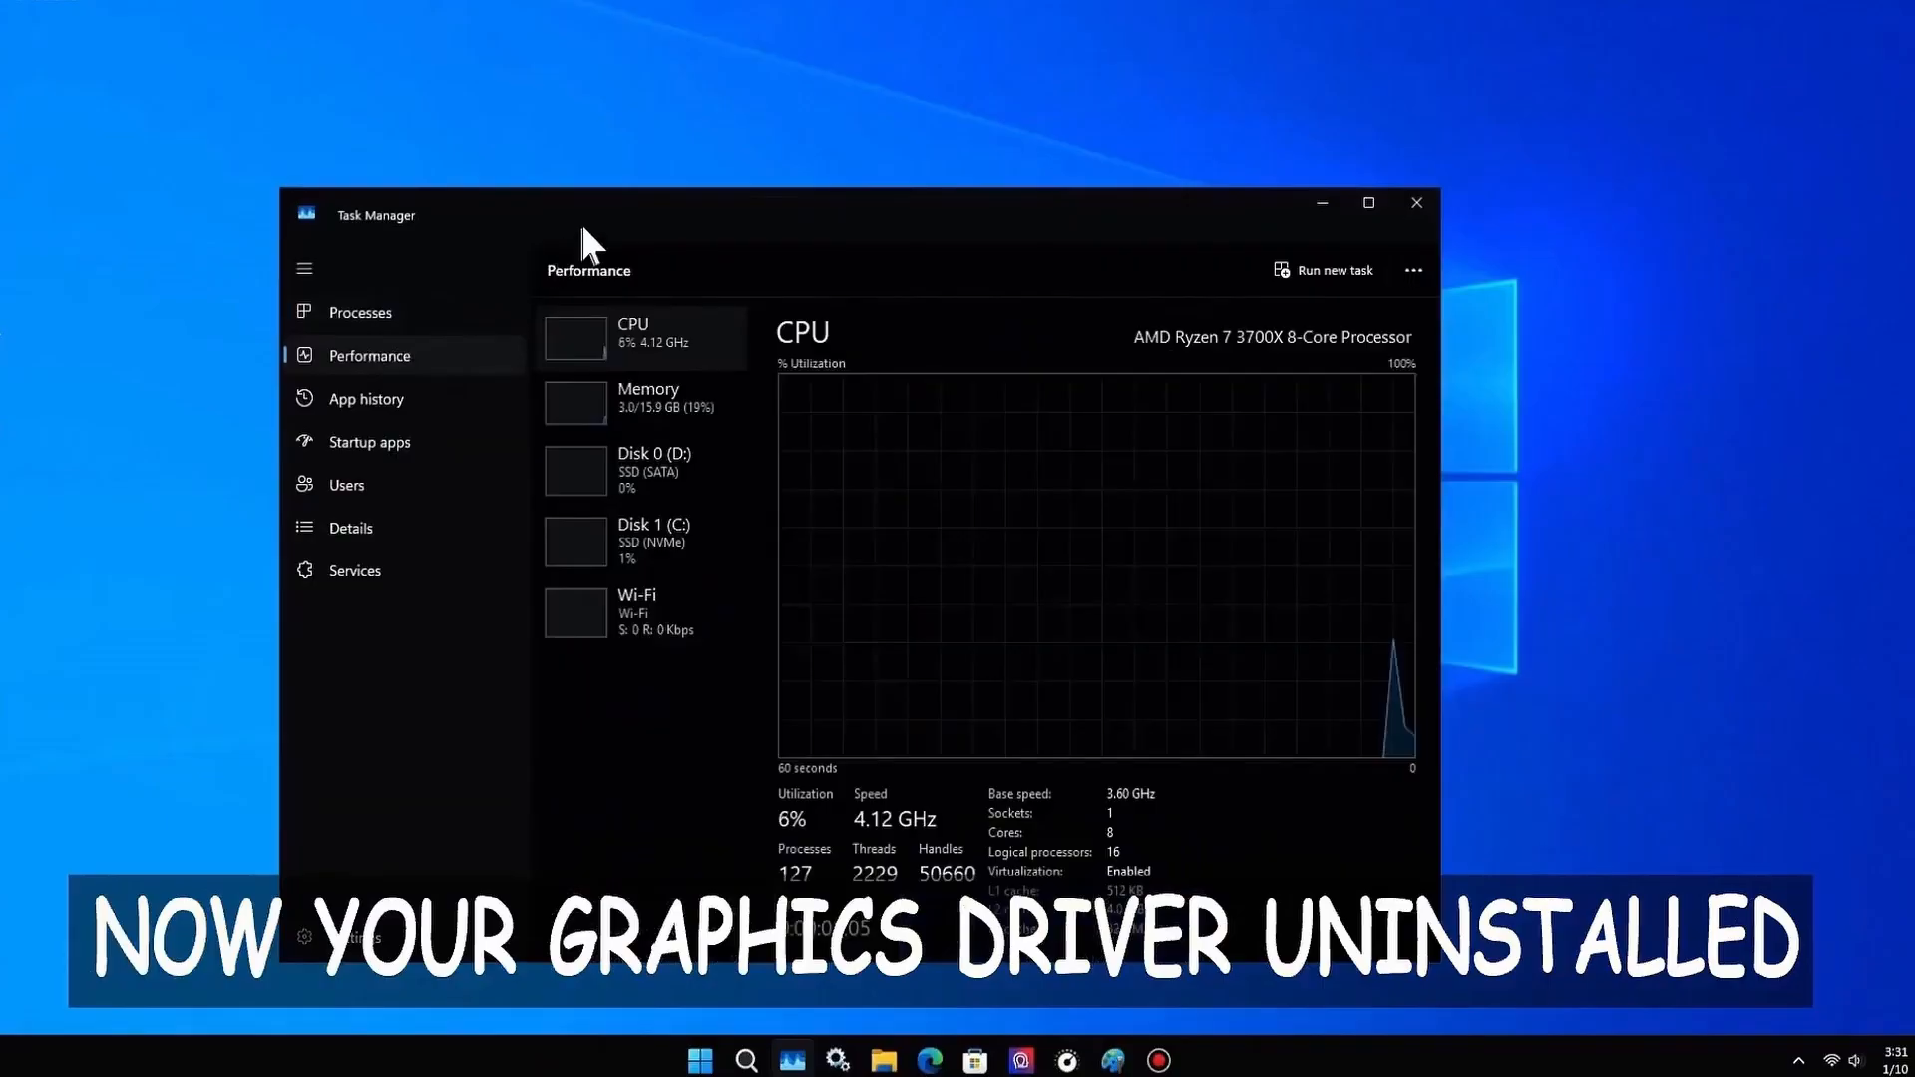
{"action": "left_click_drag", "start_coordinate": [582, 229], "coordinate": [634, 147]}
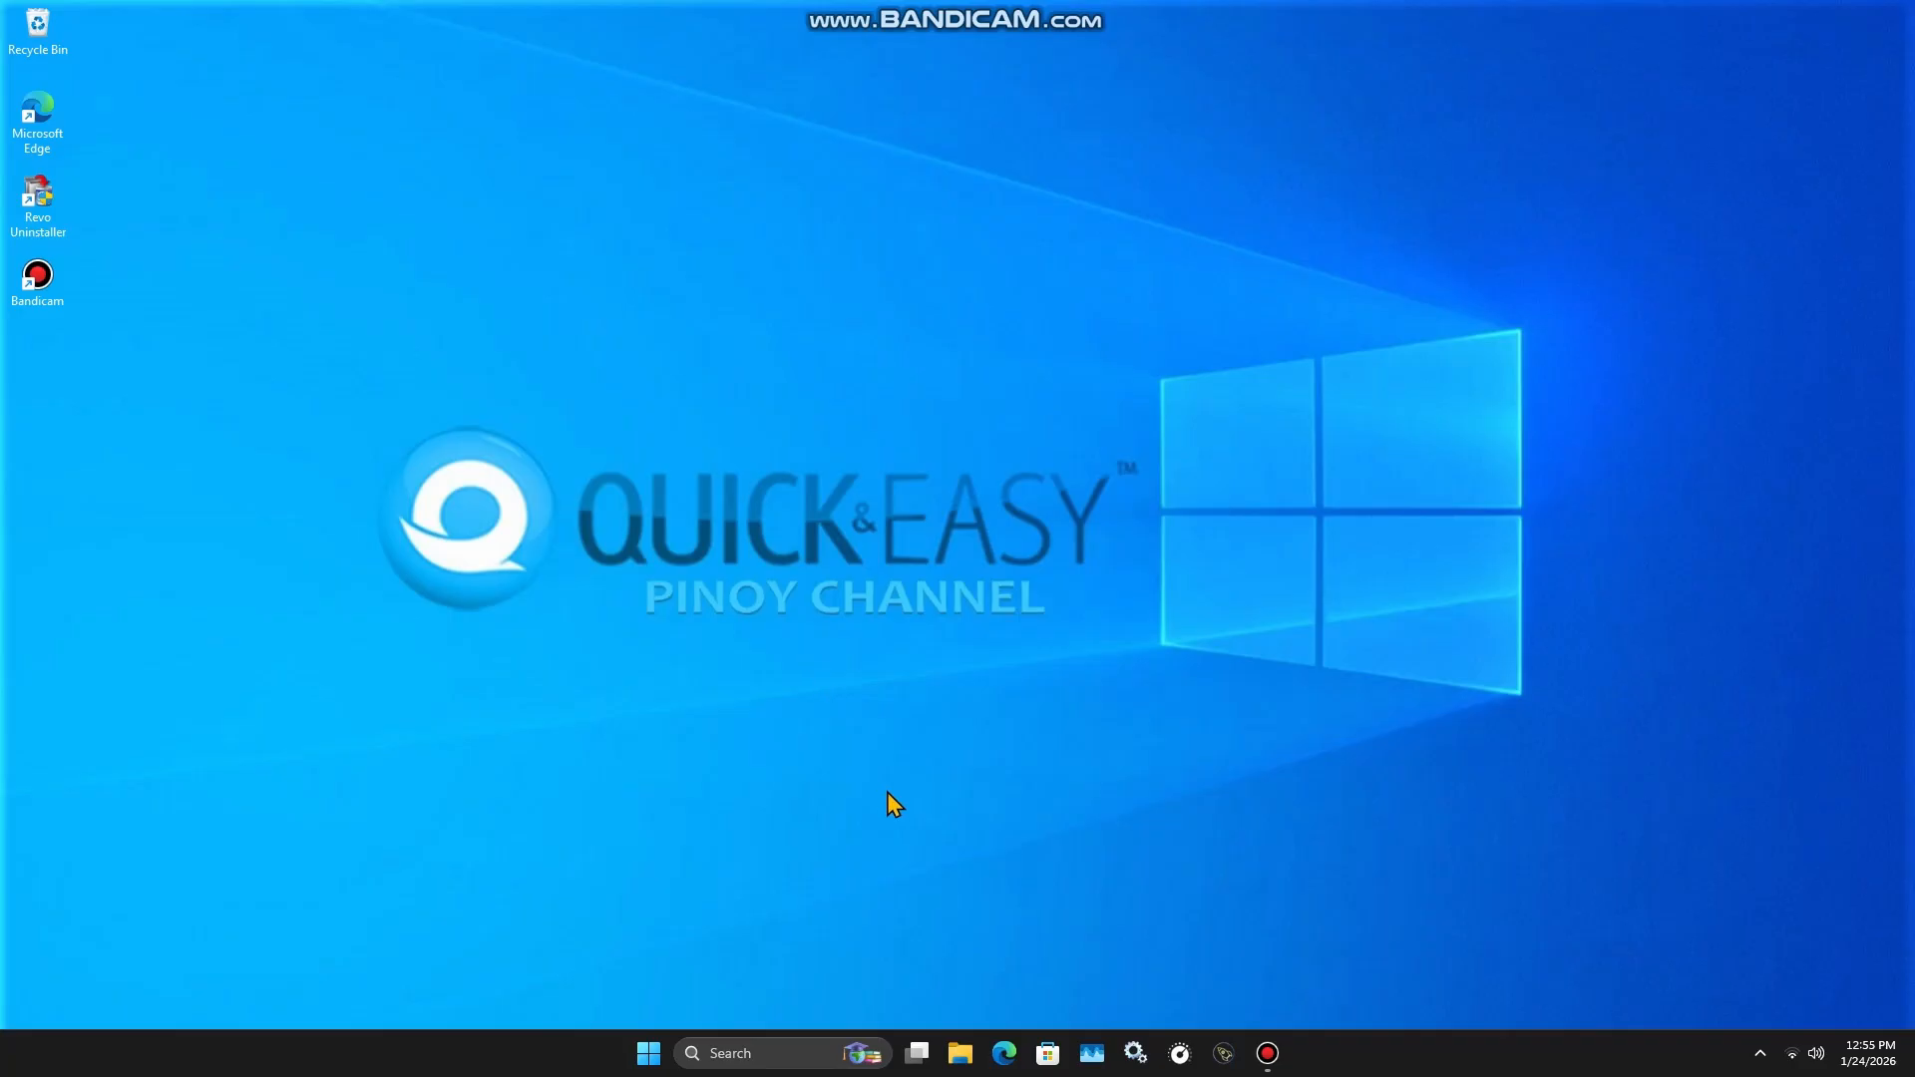
Step: Run the whql-amd-software-adrenalin-edition-25.8.1 installer from the Downloads folder
{"action": "left_click", "coordinate": [960, 1053]}
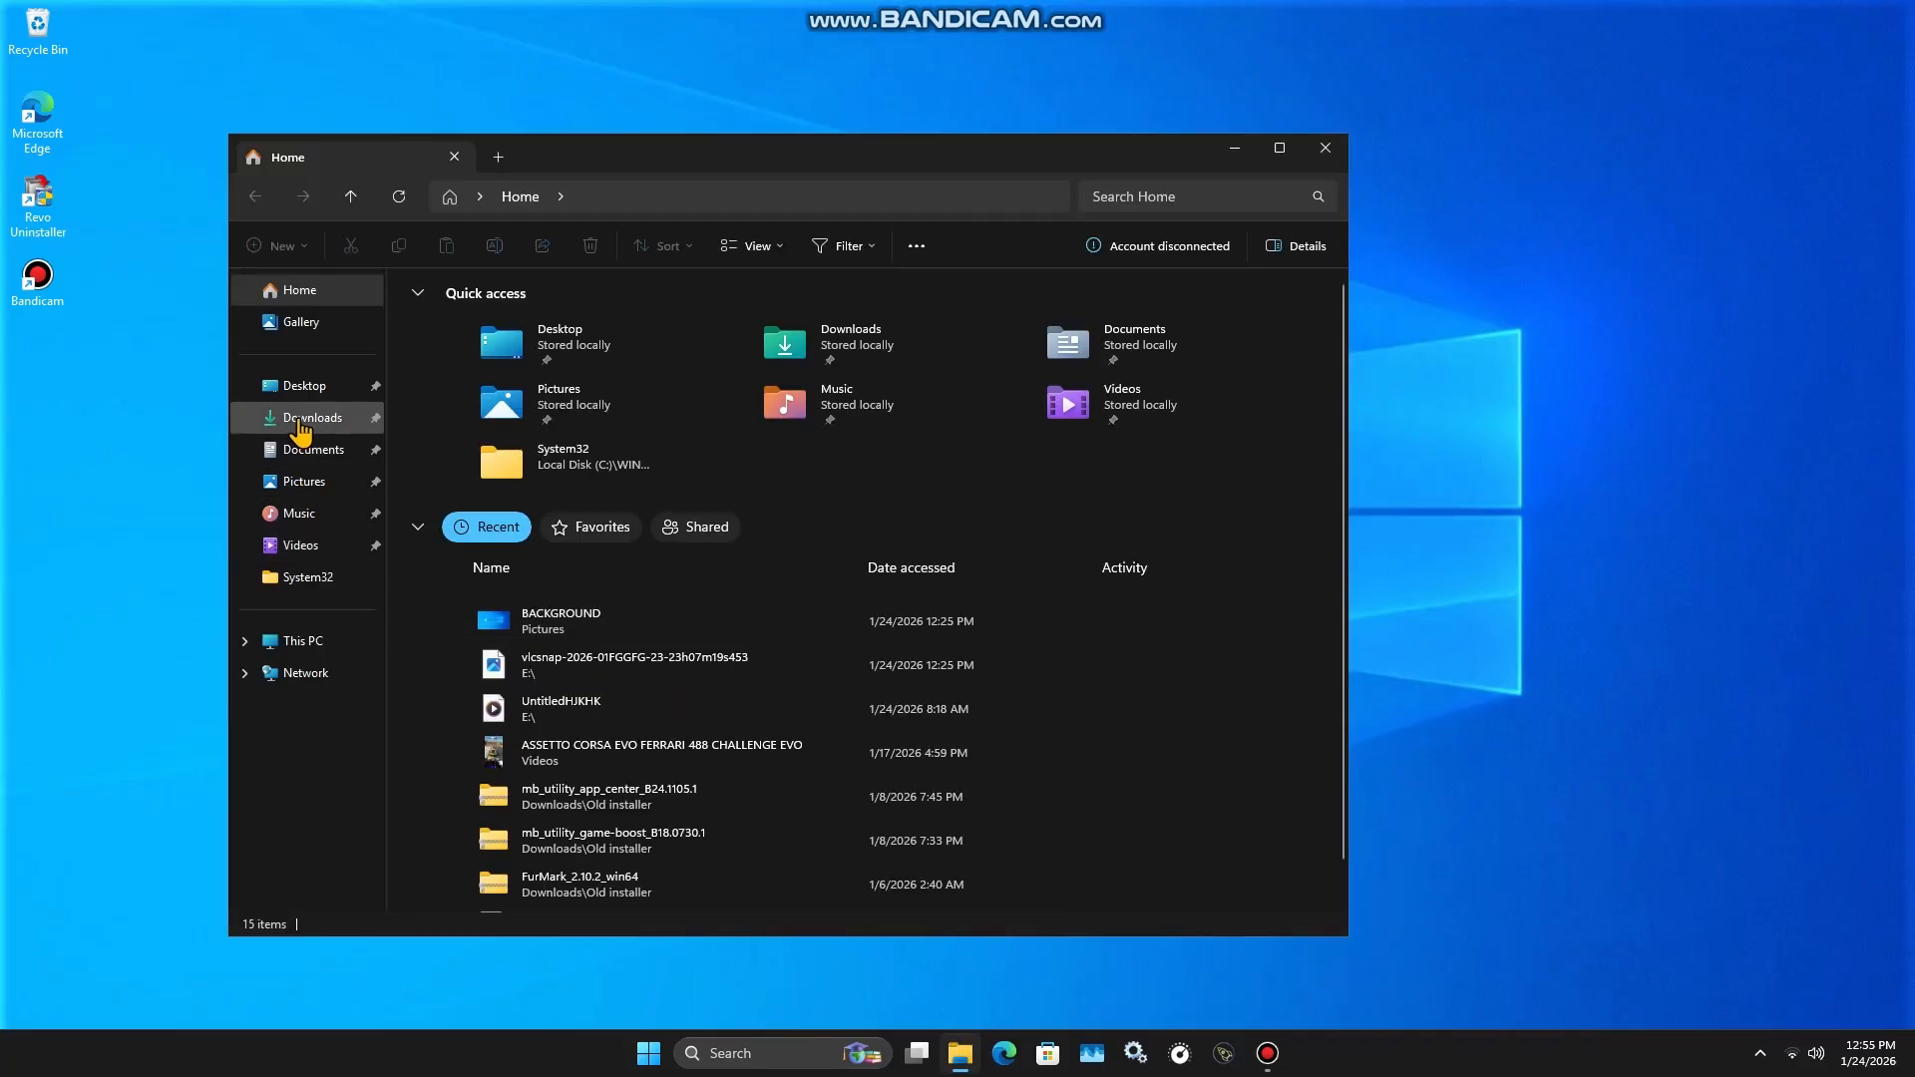
{"action": "left_click", "coordinate": [299, 424]}
{"action": "left_click", "coordinate": [632, 398]}
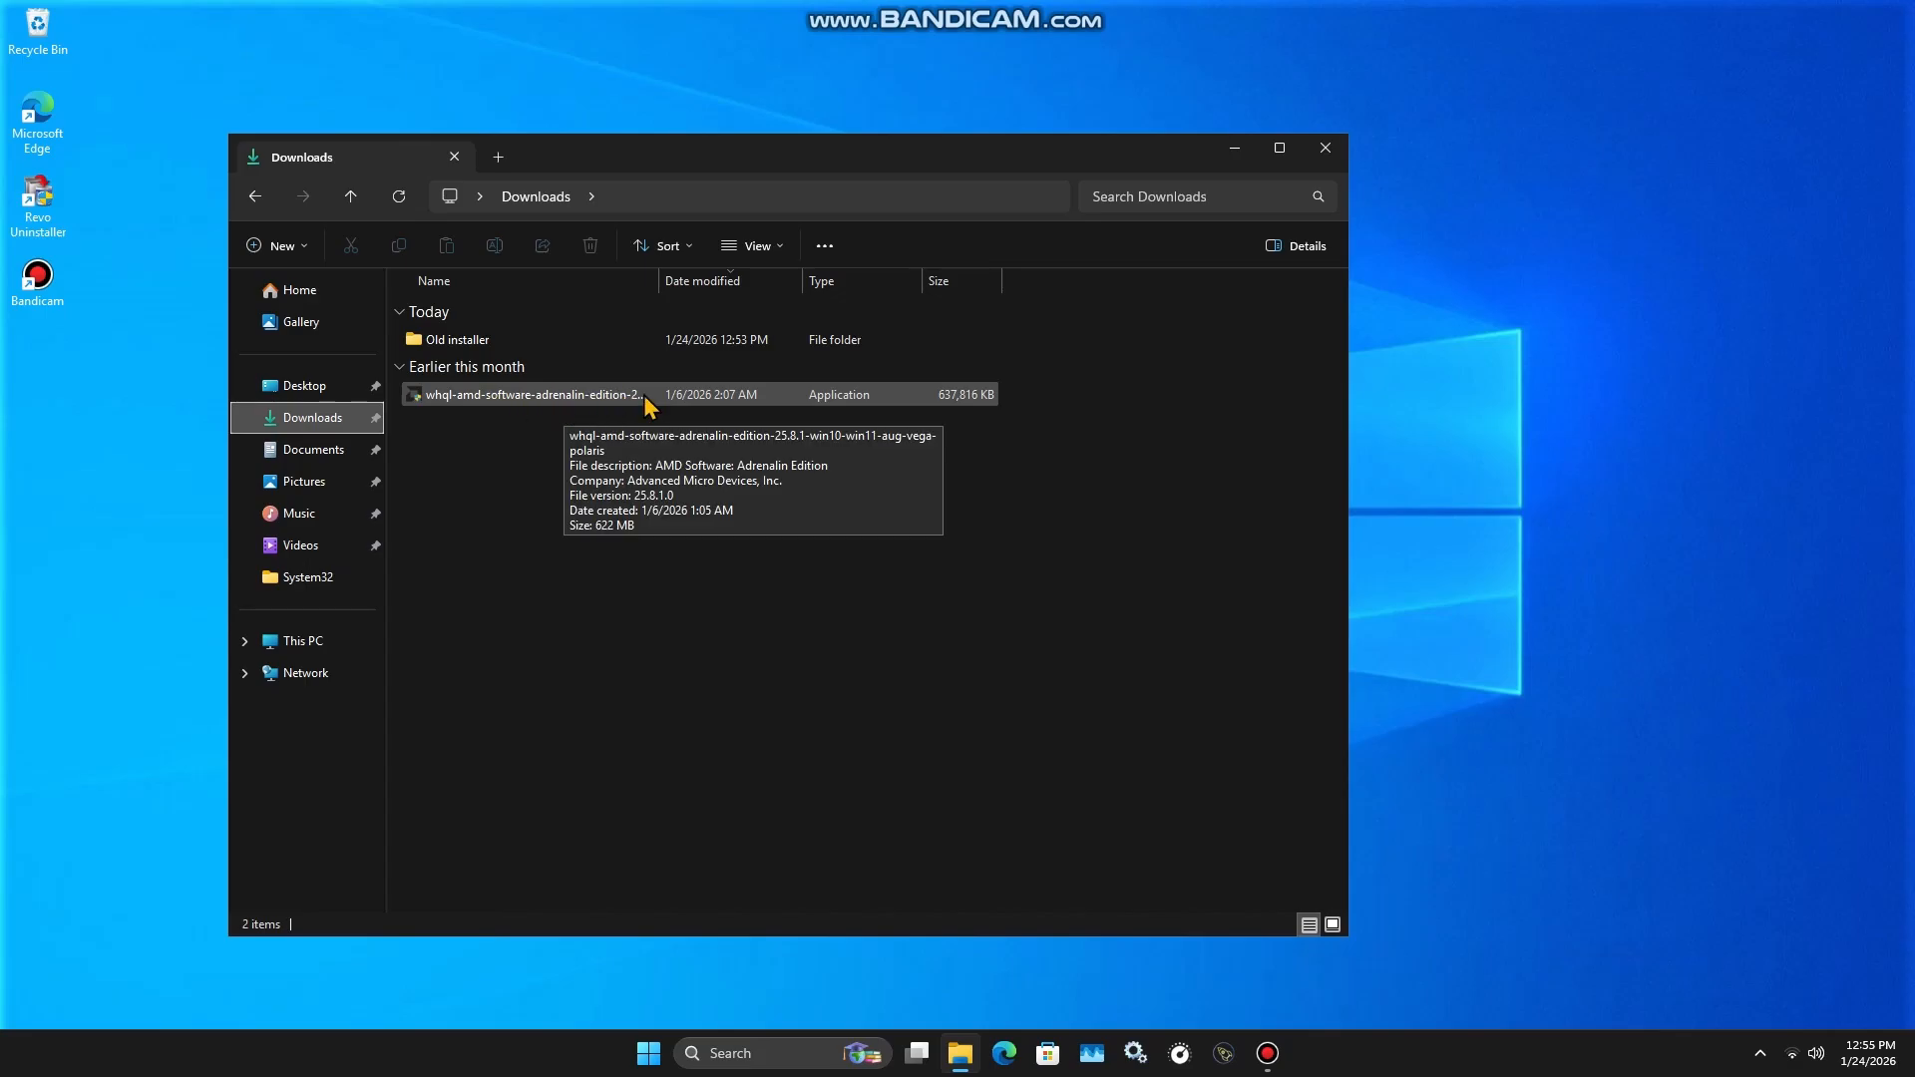
{"action": "double_click", "coordinate": [590, 396]}
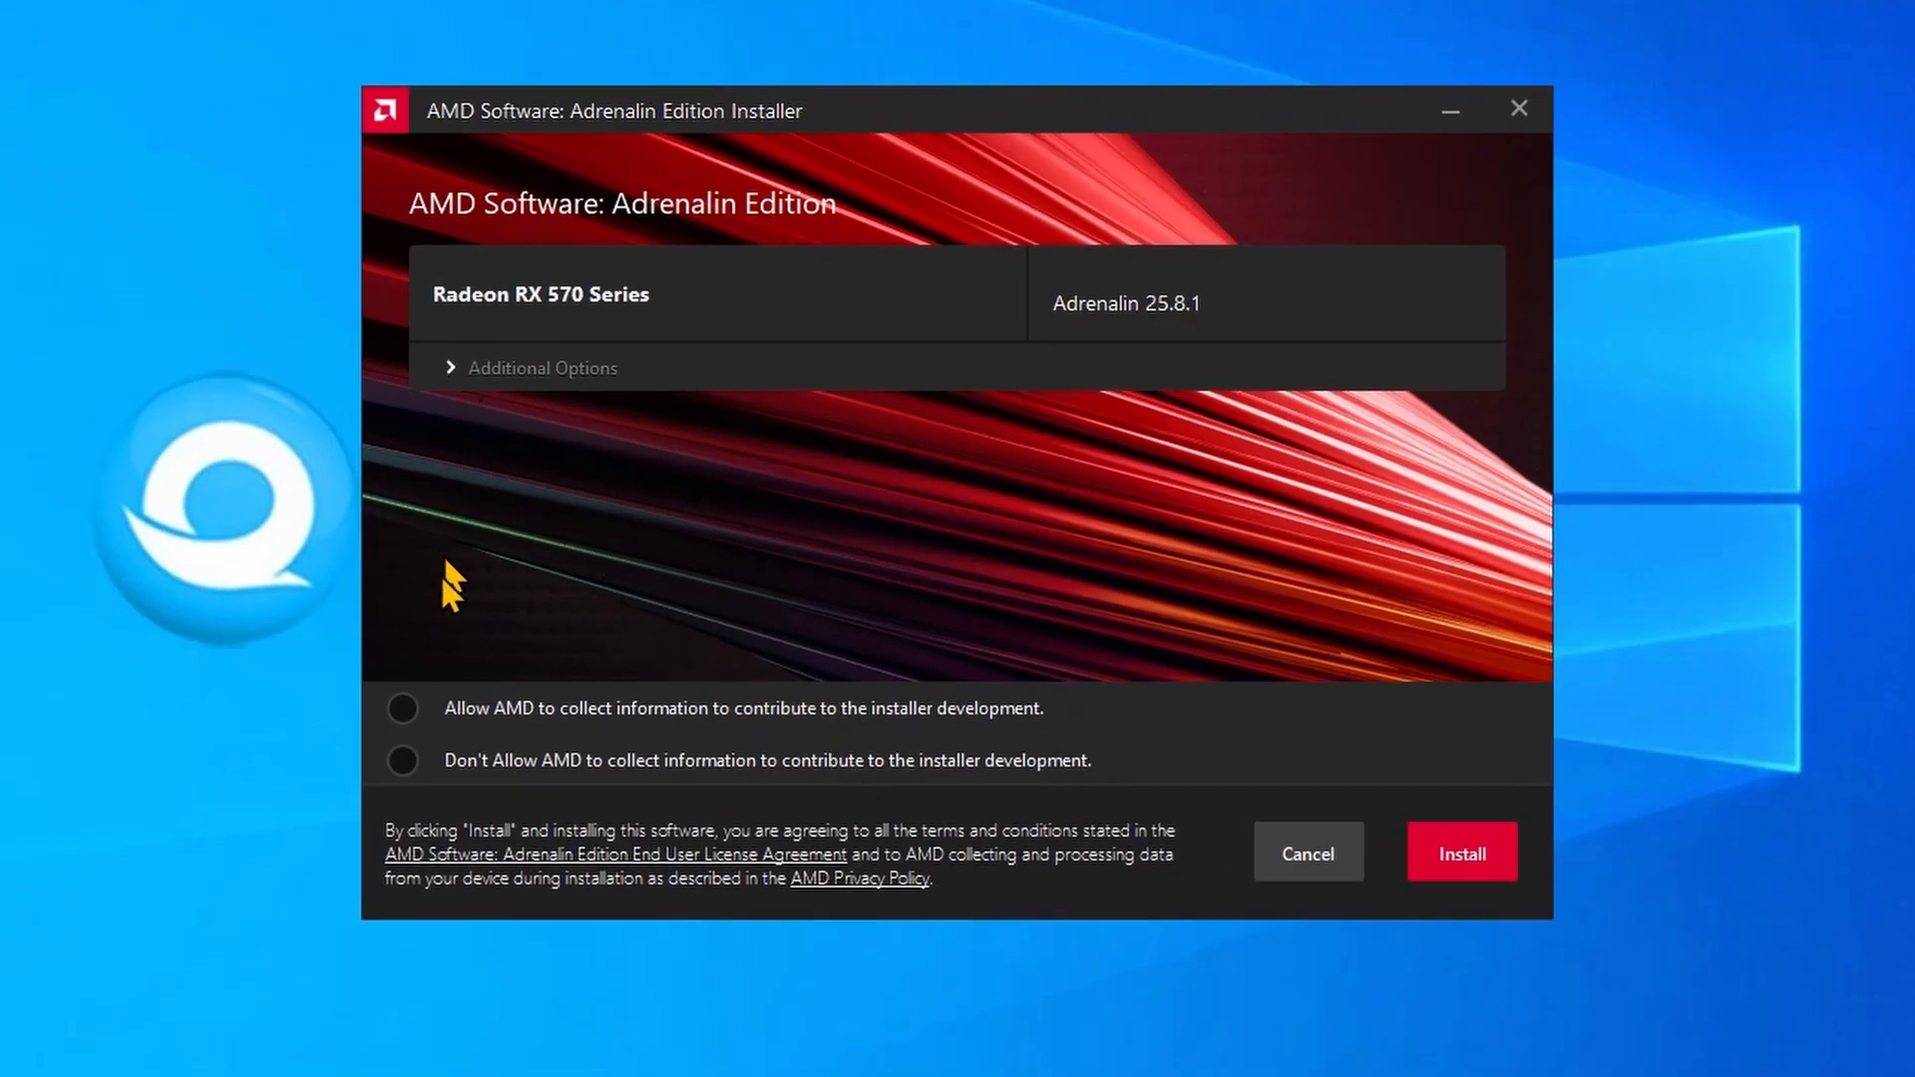
Step: Install Adrenalin 25.8.1 with the Full Install type, allowing AMD to collect information for installer development
{"action": "left_click", "coordinate": [449, 368]}
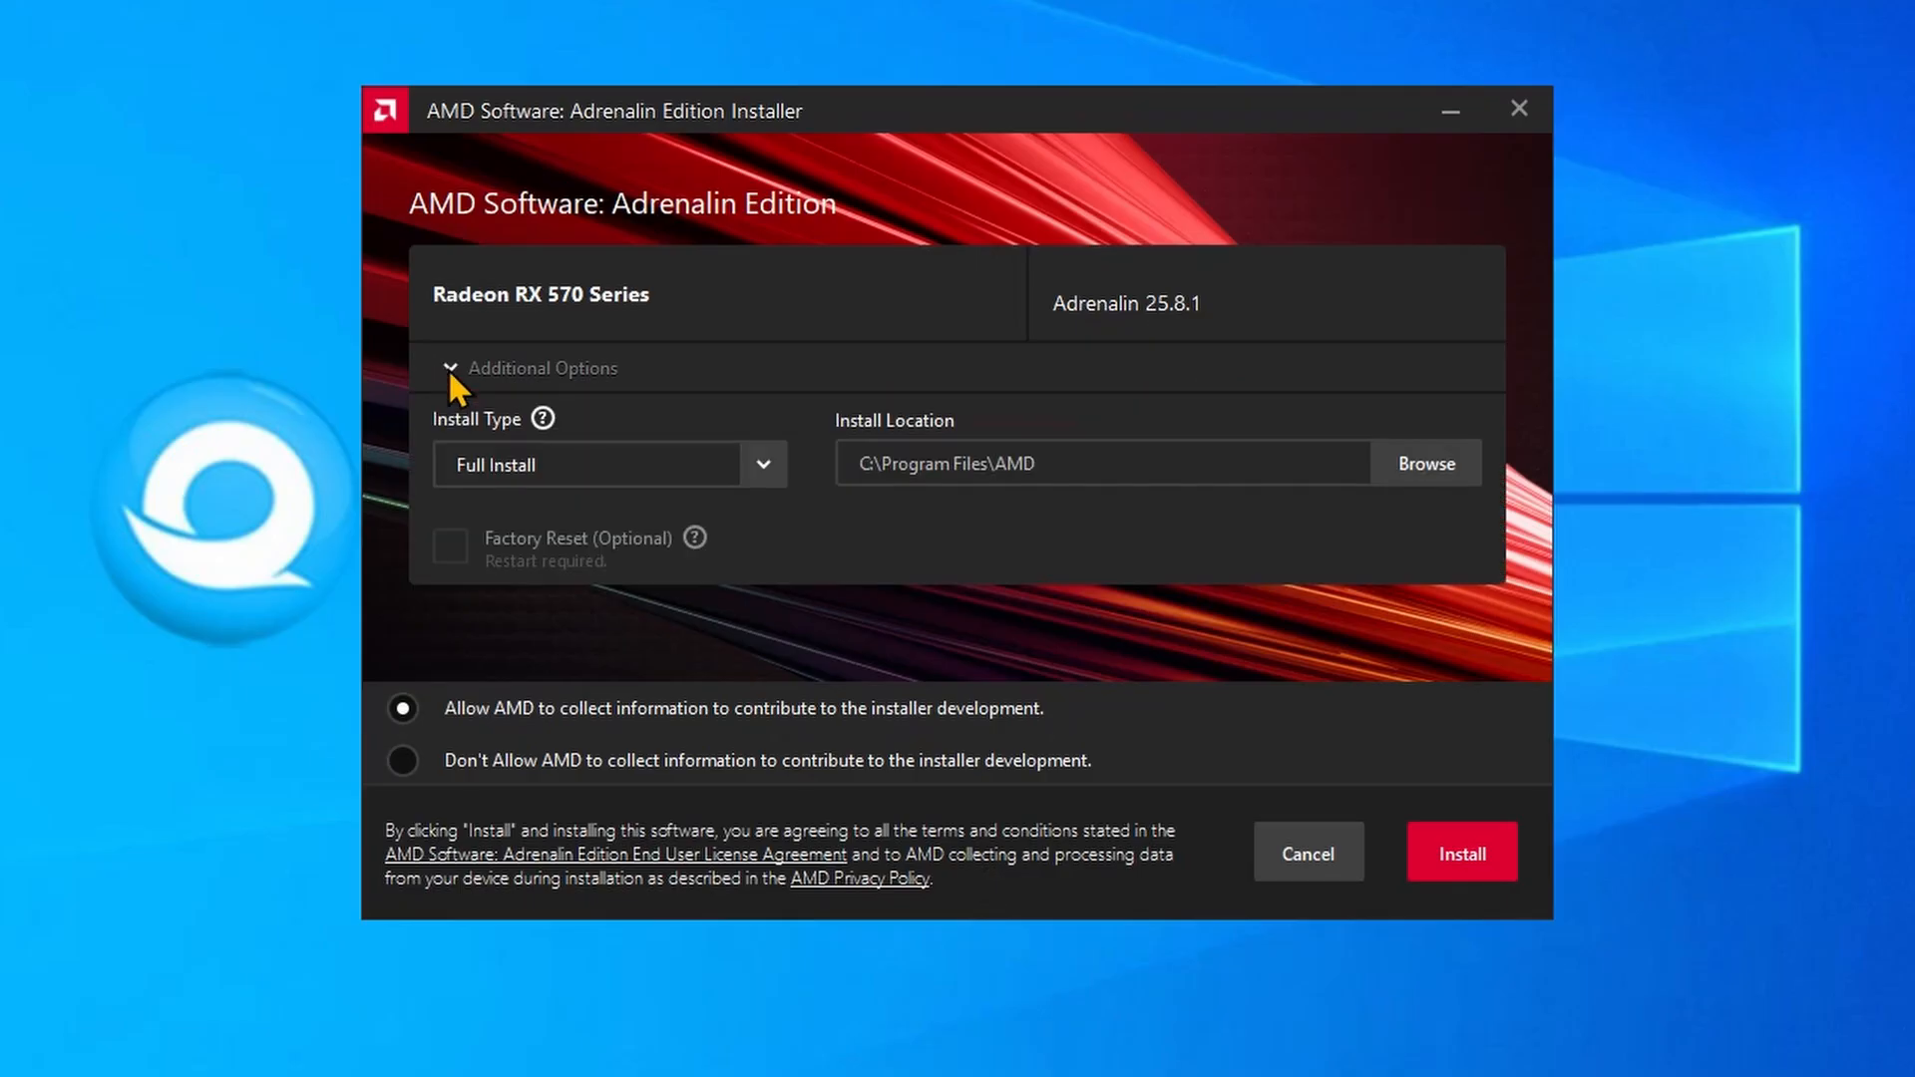
{"action": "left_click", "coordinate": [760, 464]}
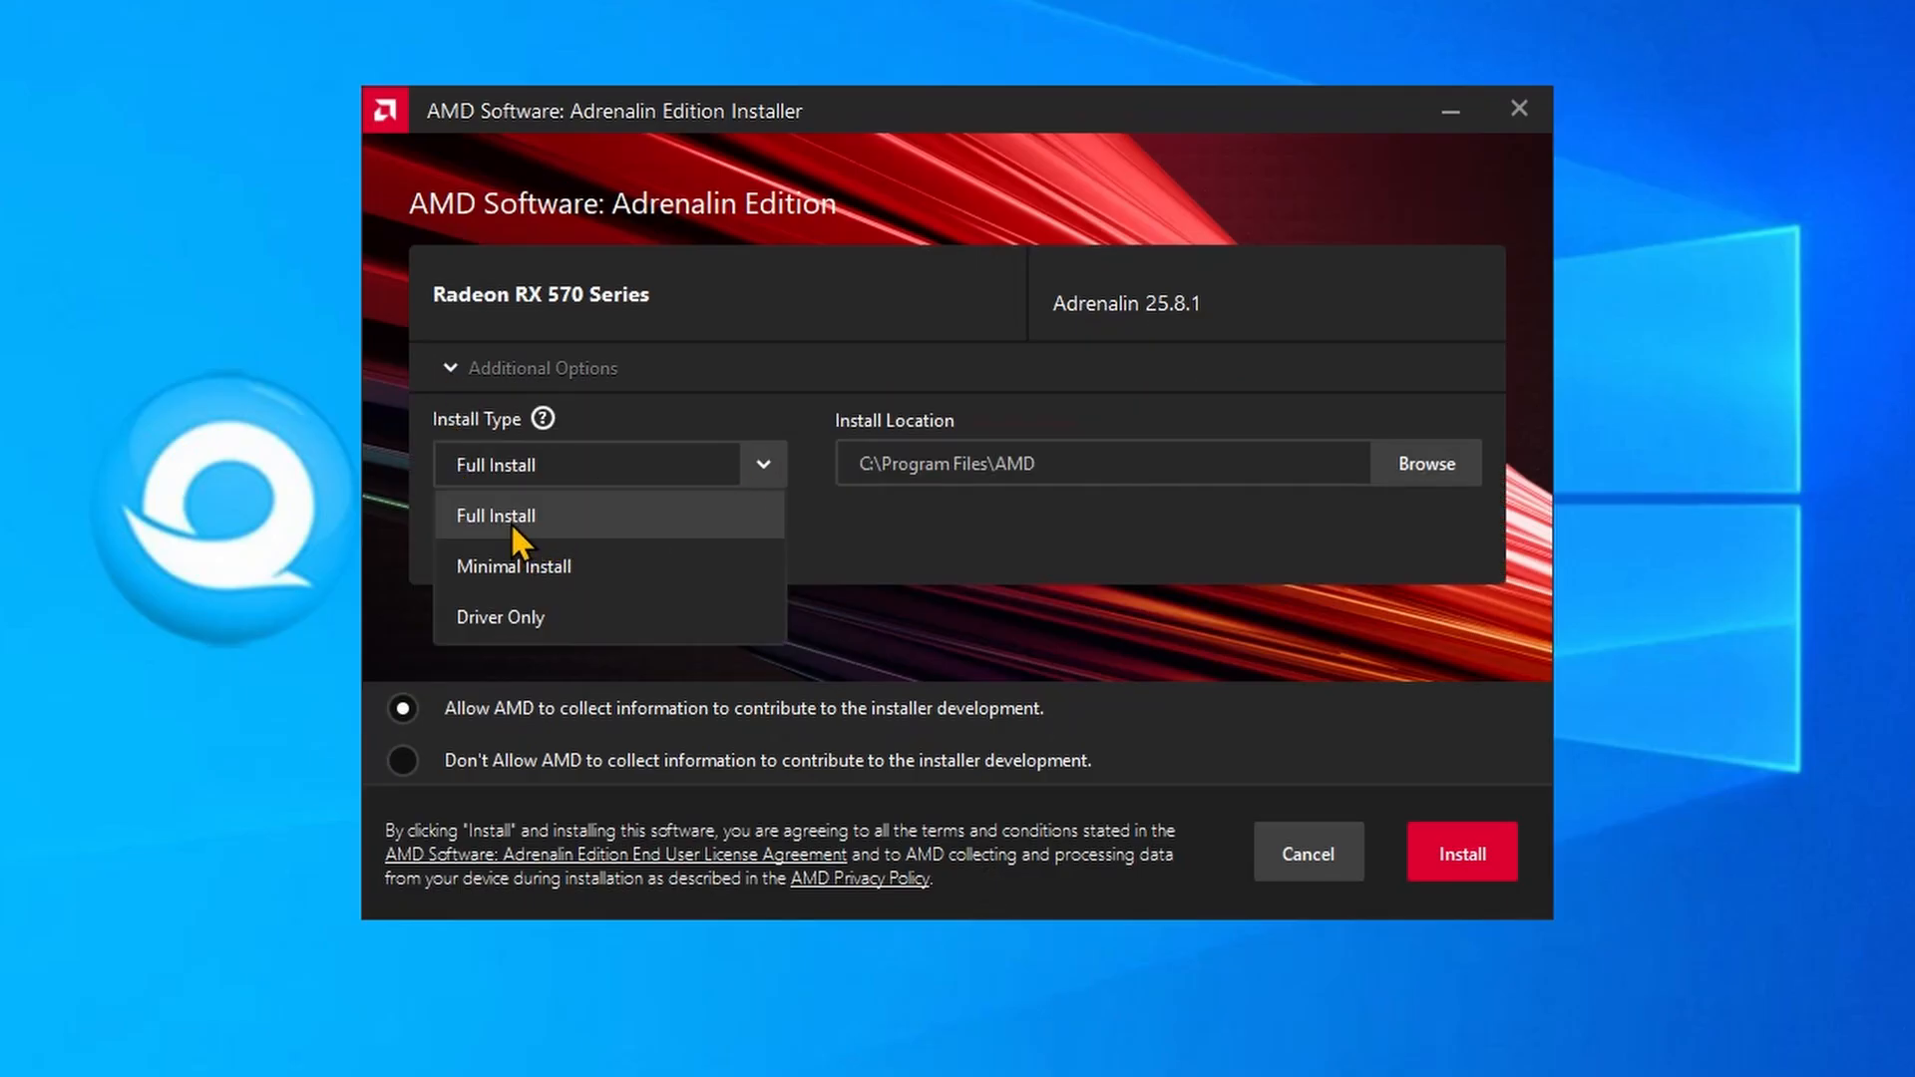
{"action": "left_click", "coordinate": [604, 520]}
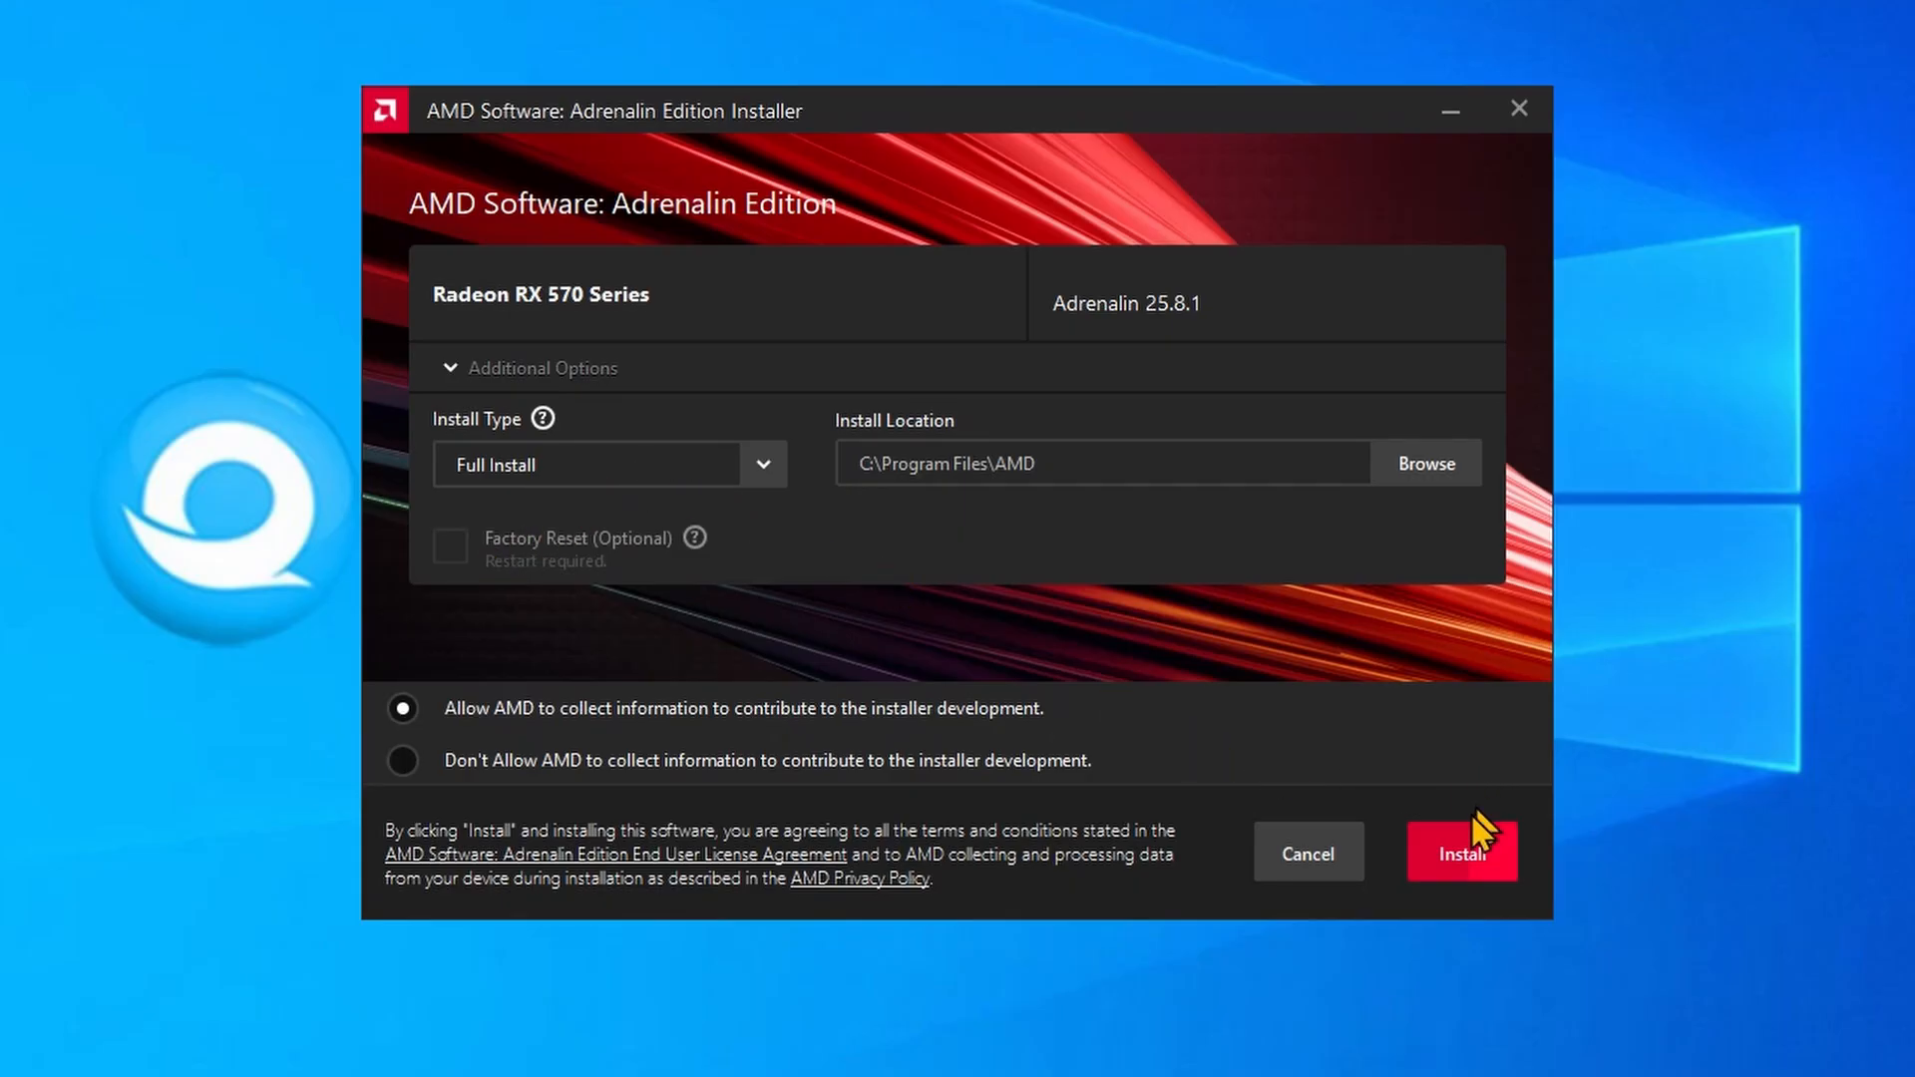
{"action": "left_click", "coordinate": [1493, 852]}
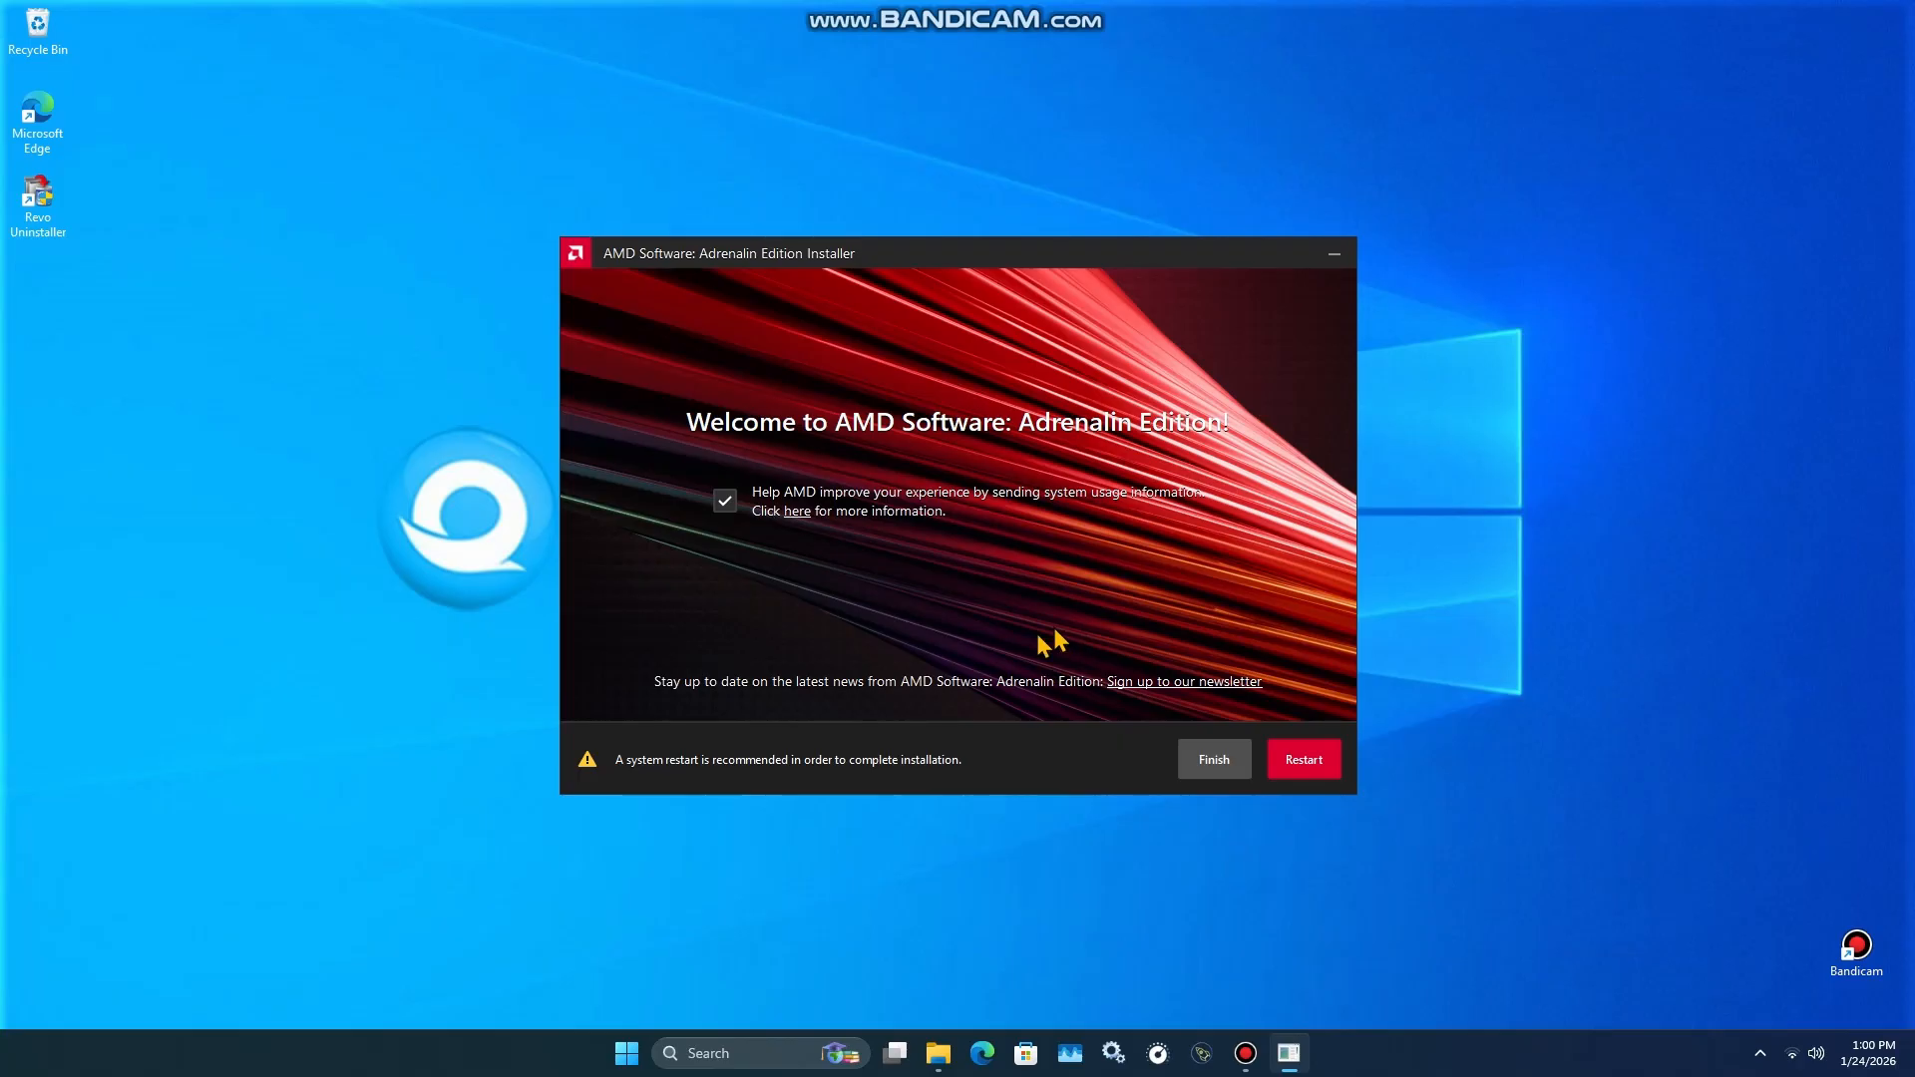
Step: Finish the AMD installer and restart Windows
{"action": "left_click", "coordinate": [1227, 769]}
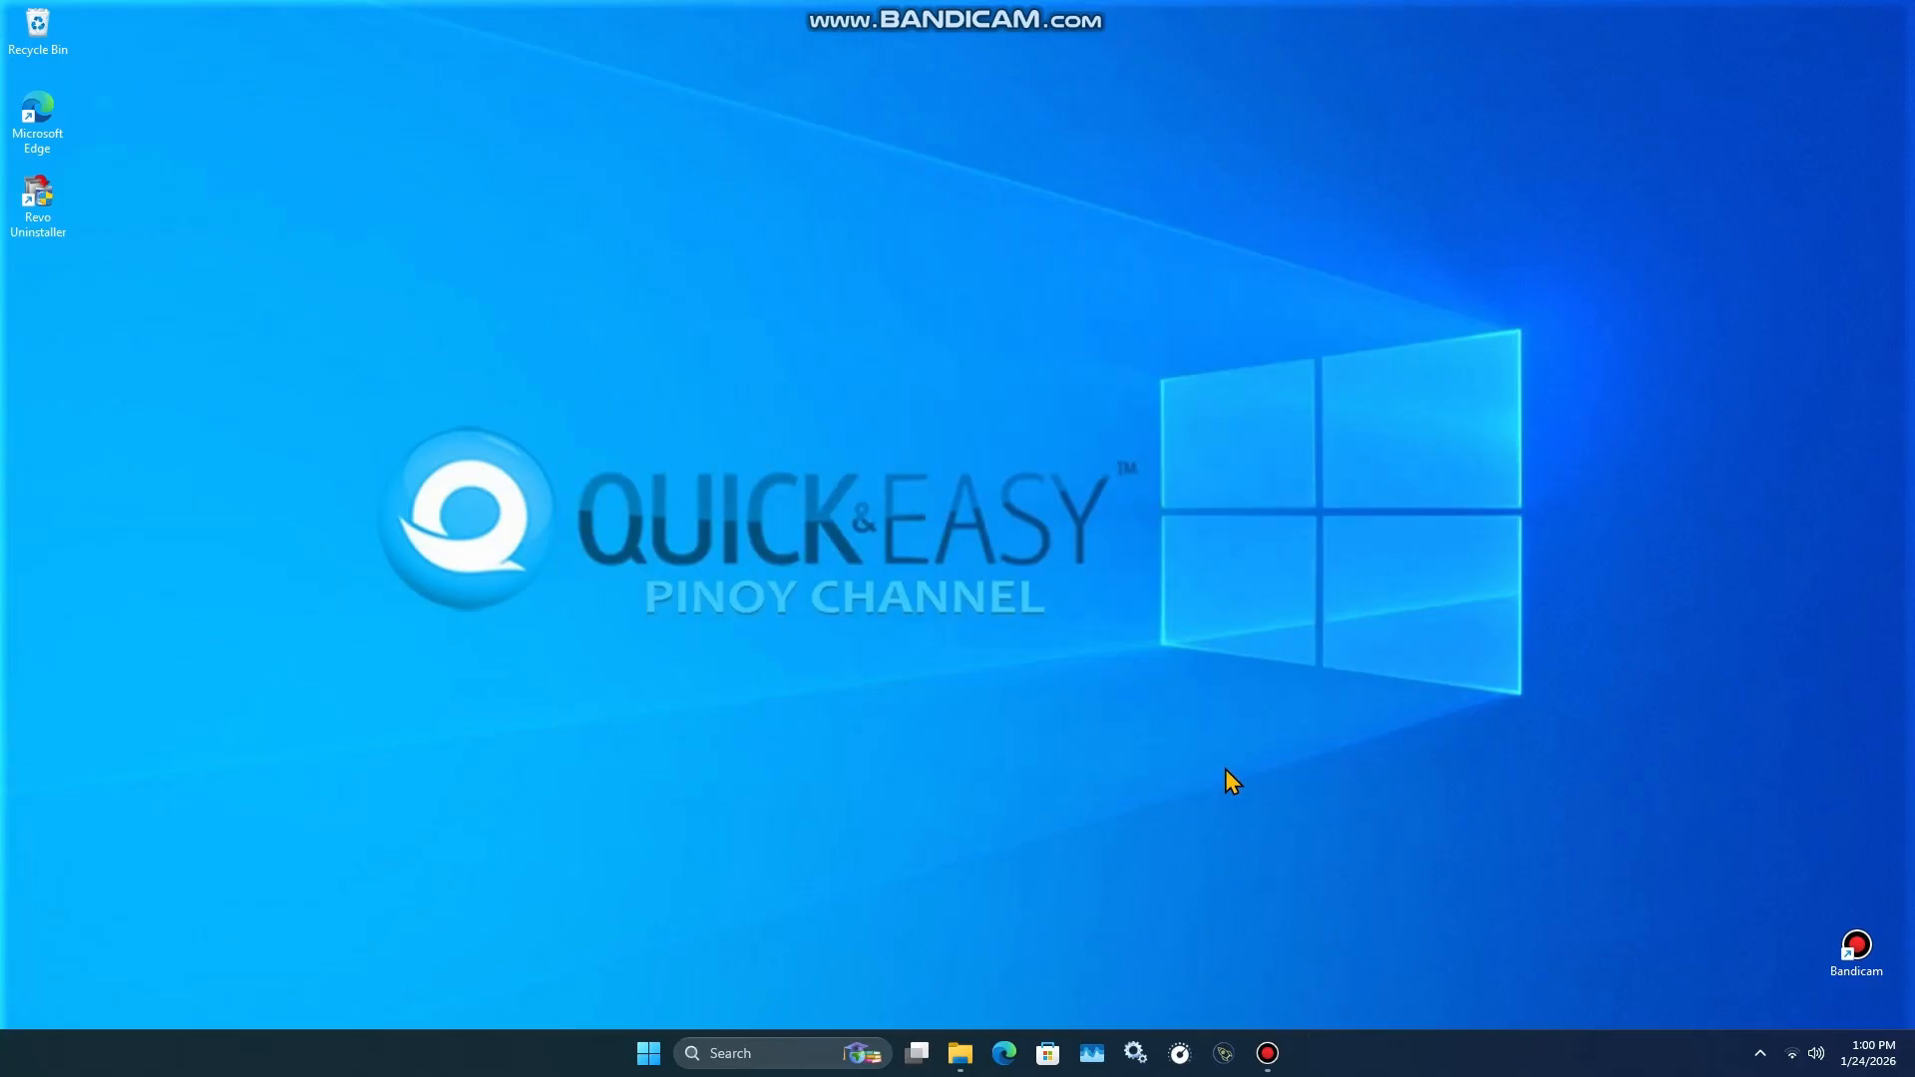
{"action": "left_click", "coordinate": [648, 1053]}
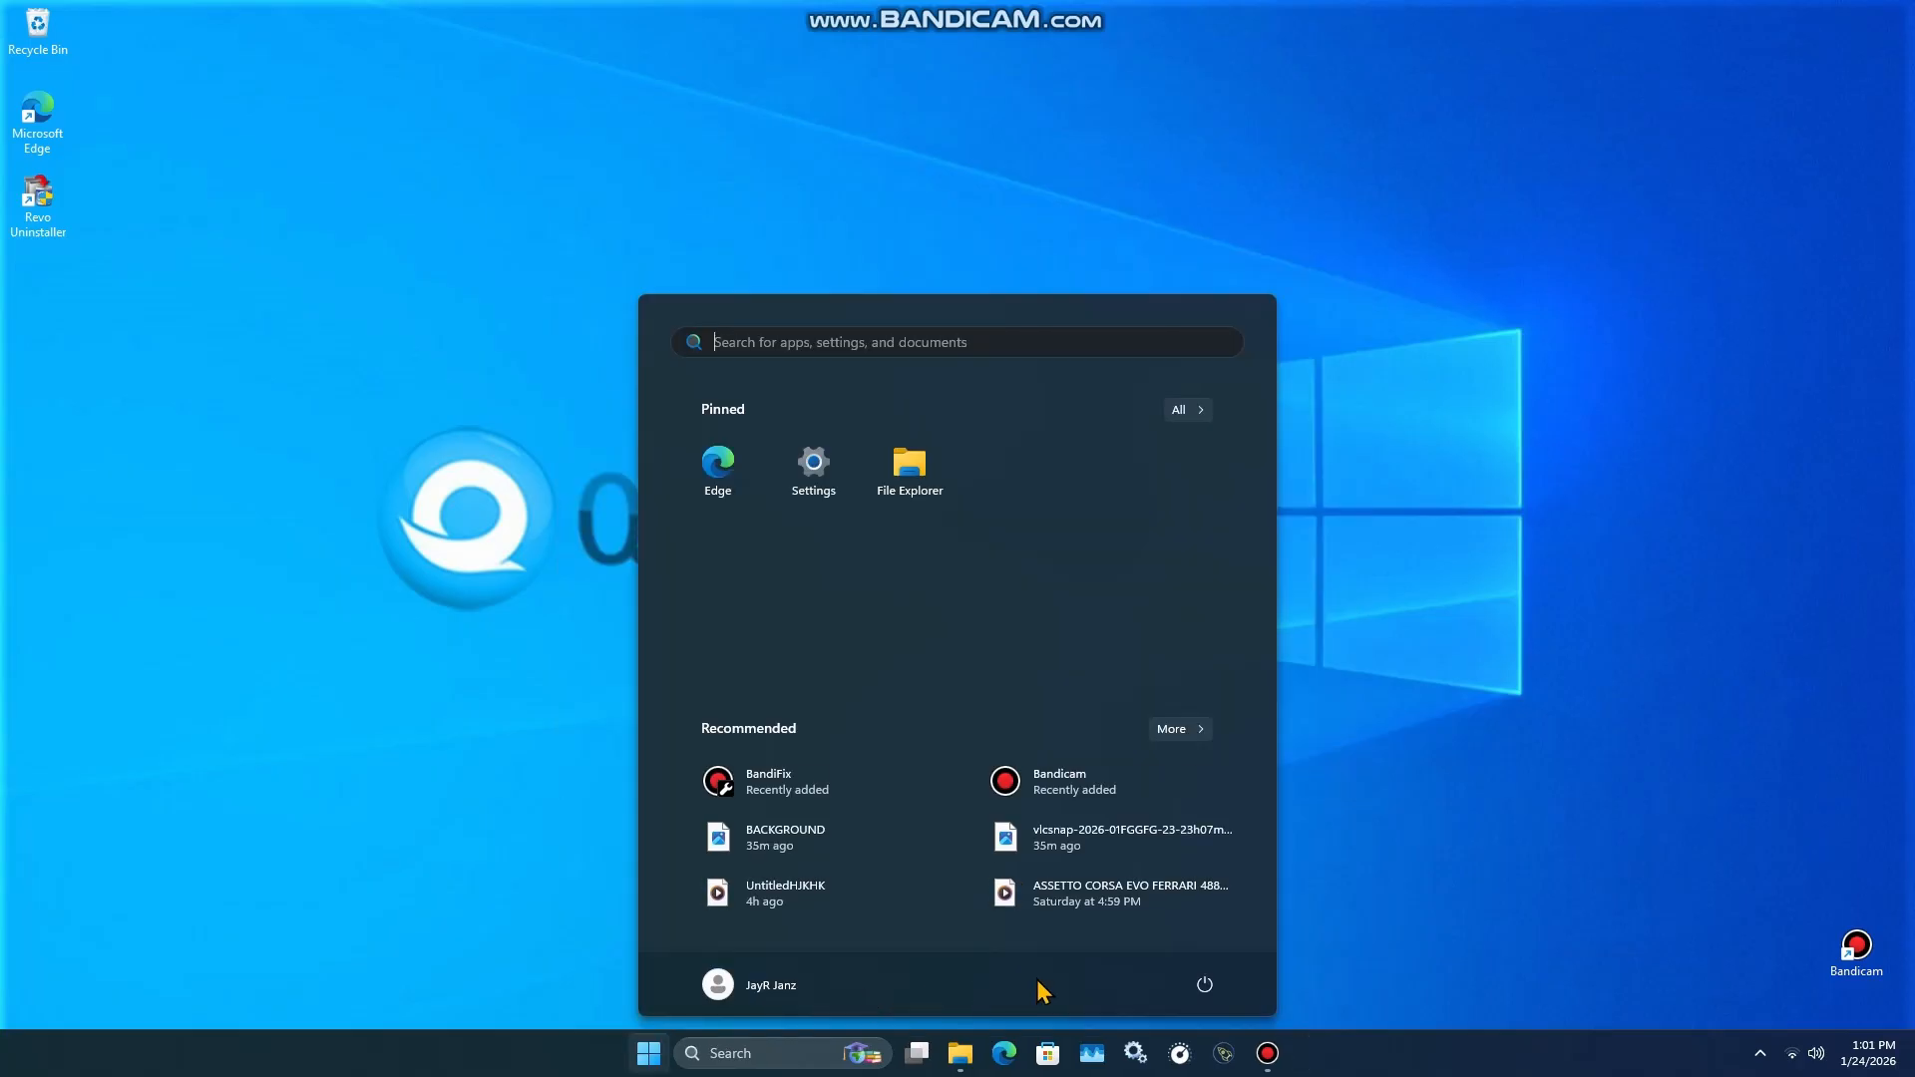
{"action": "left_click", "coordinate": [1201, 984]}
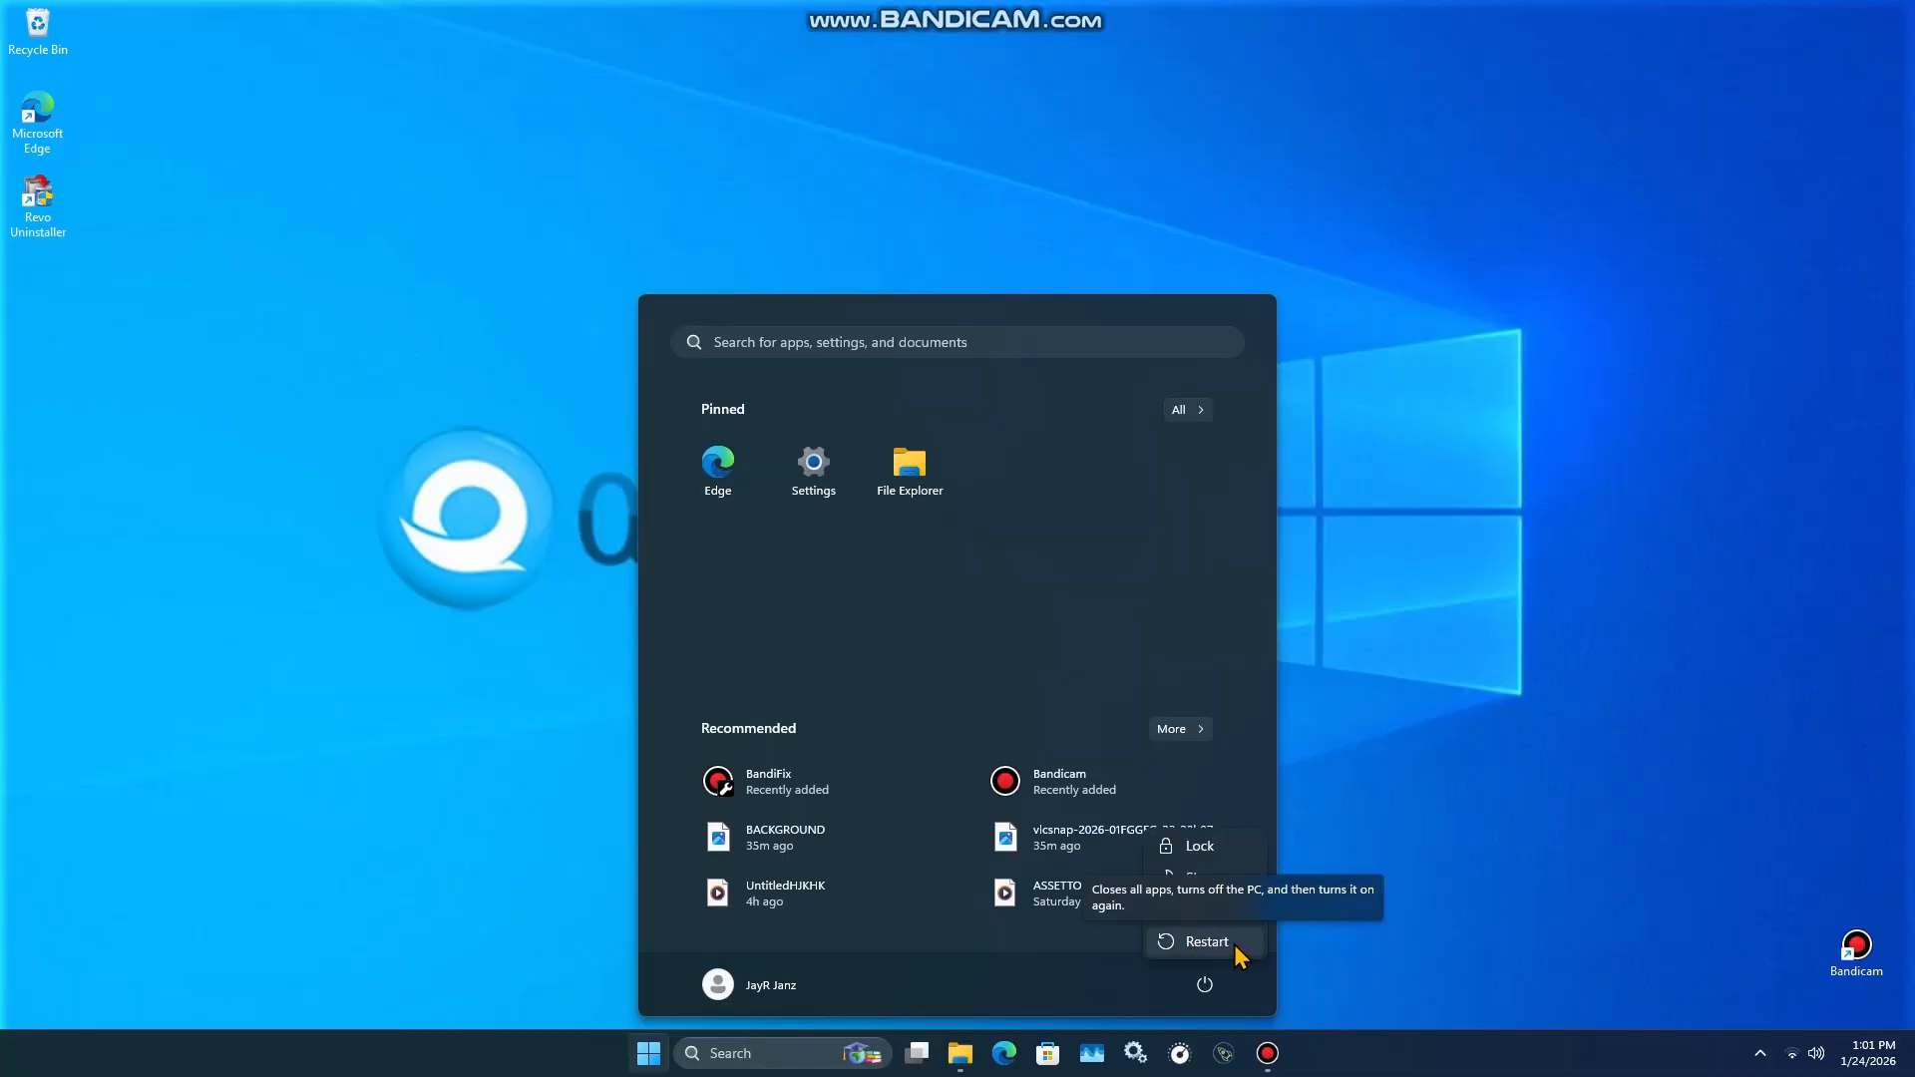
Step: Launch AMD Software: Adrenalin Edition from the desktop and complete its initial setup with the Performance profile
{"action": "right_click", "coordinate": [830, 442]}
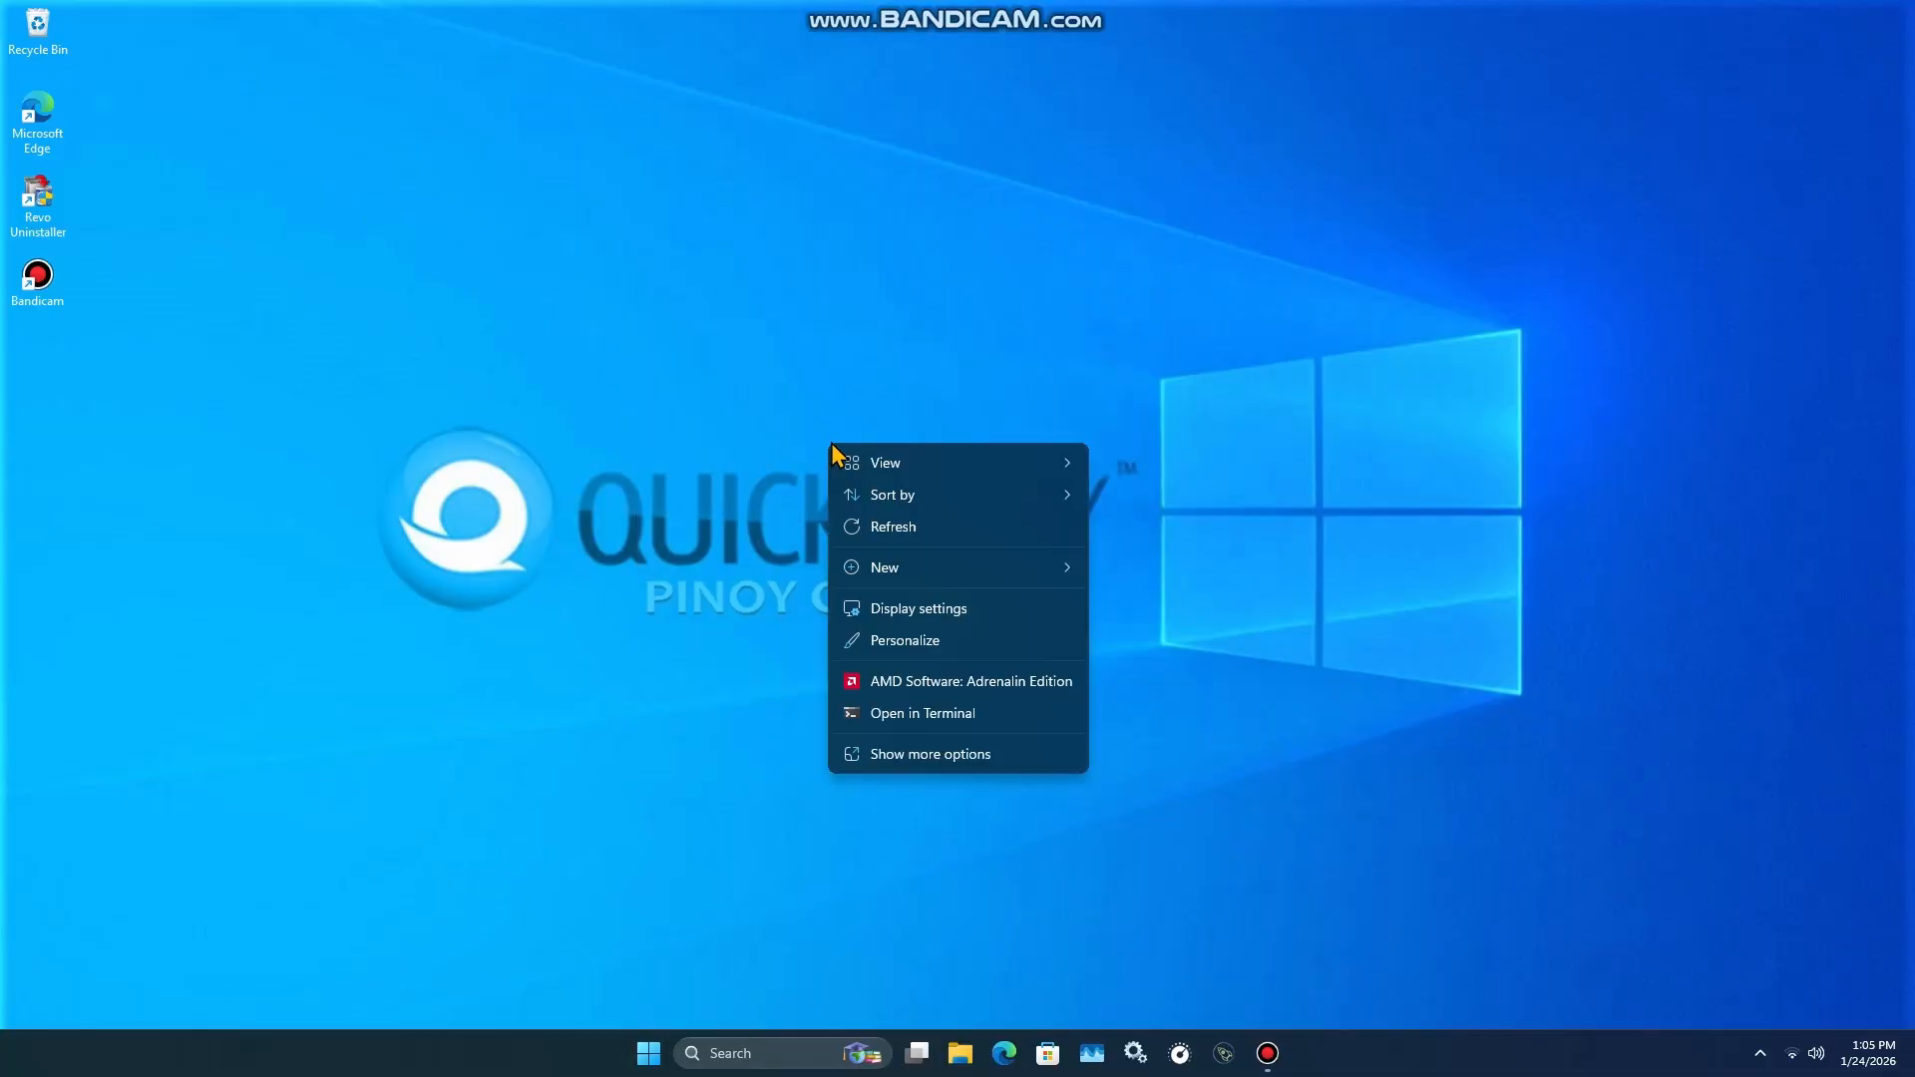
{"action": "left_click", "coordinate": [1007, 685]}
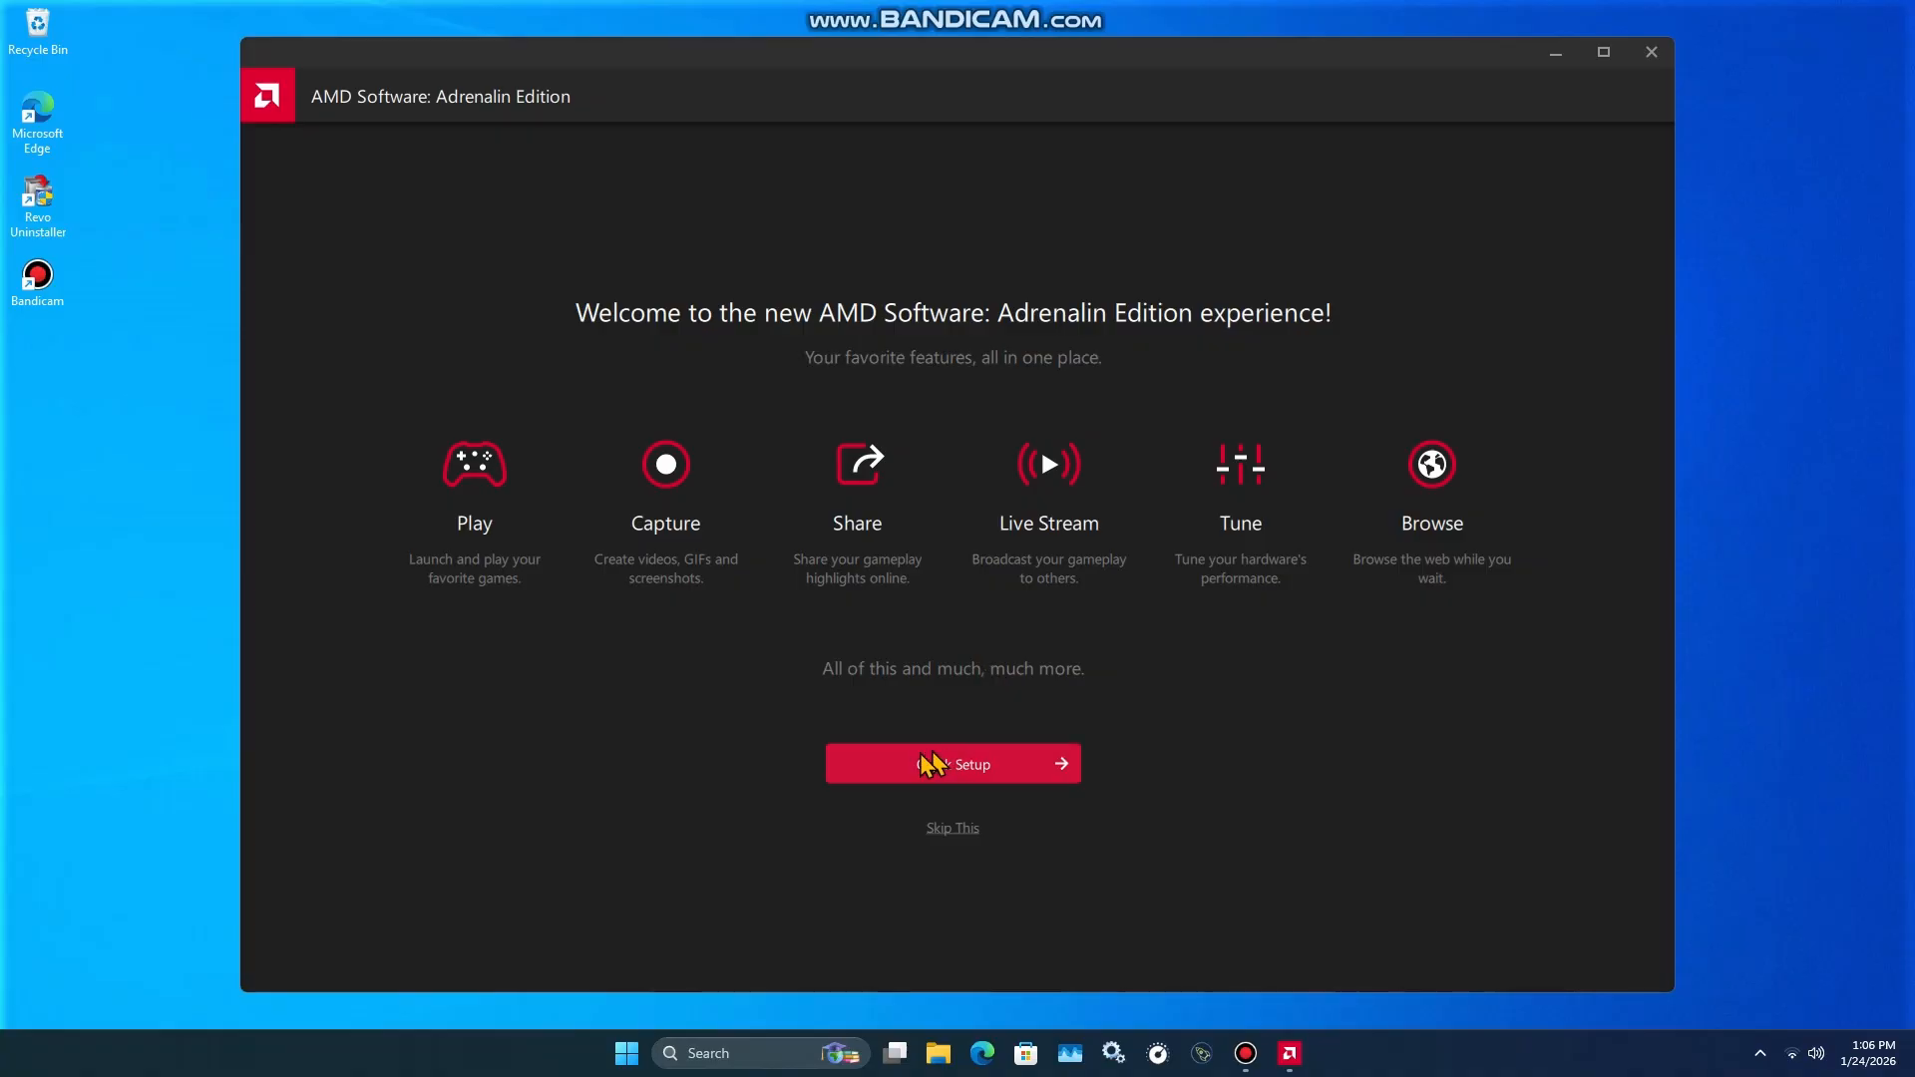
{"action": "left_click", "coordinate": [982, 770]}
{"action": "left_click", "coordinate": [660, 558]}
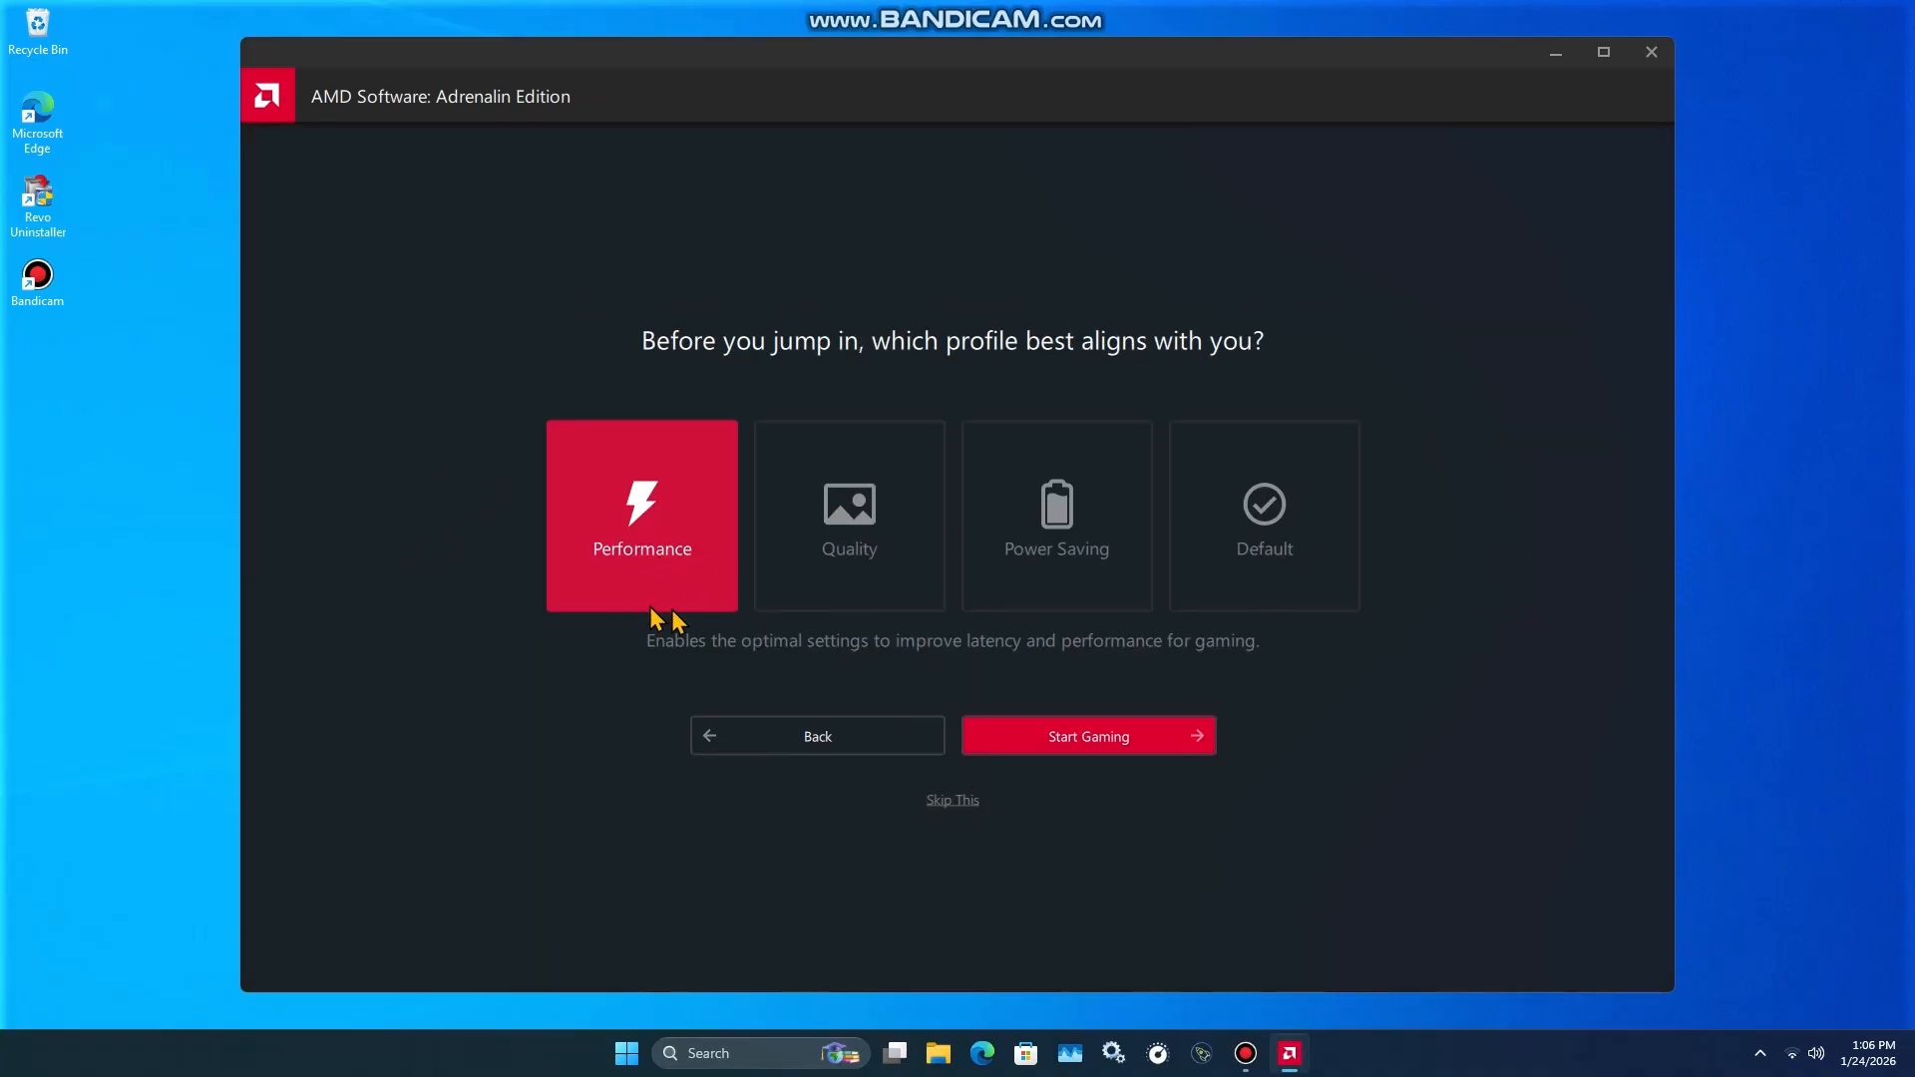
{"action": "left_click", "coordinate": [1093, 743]}
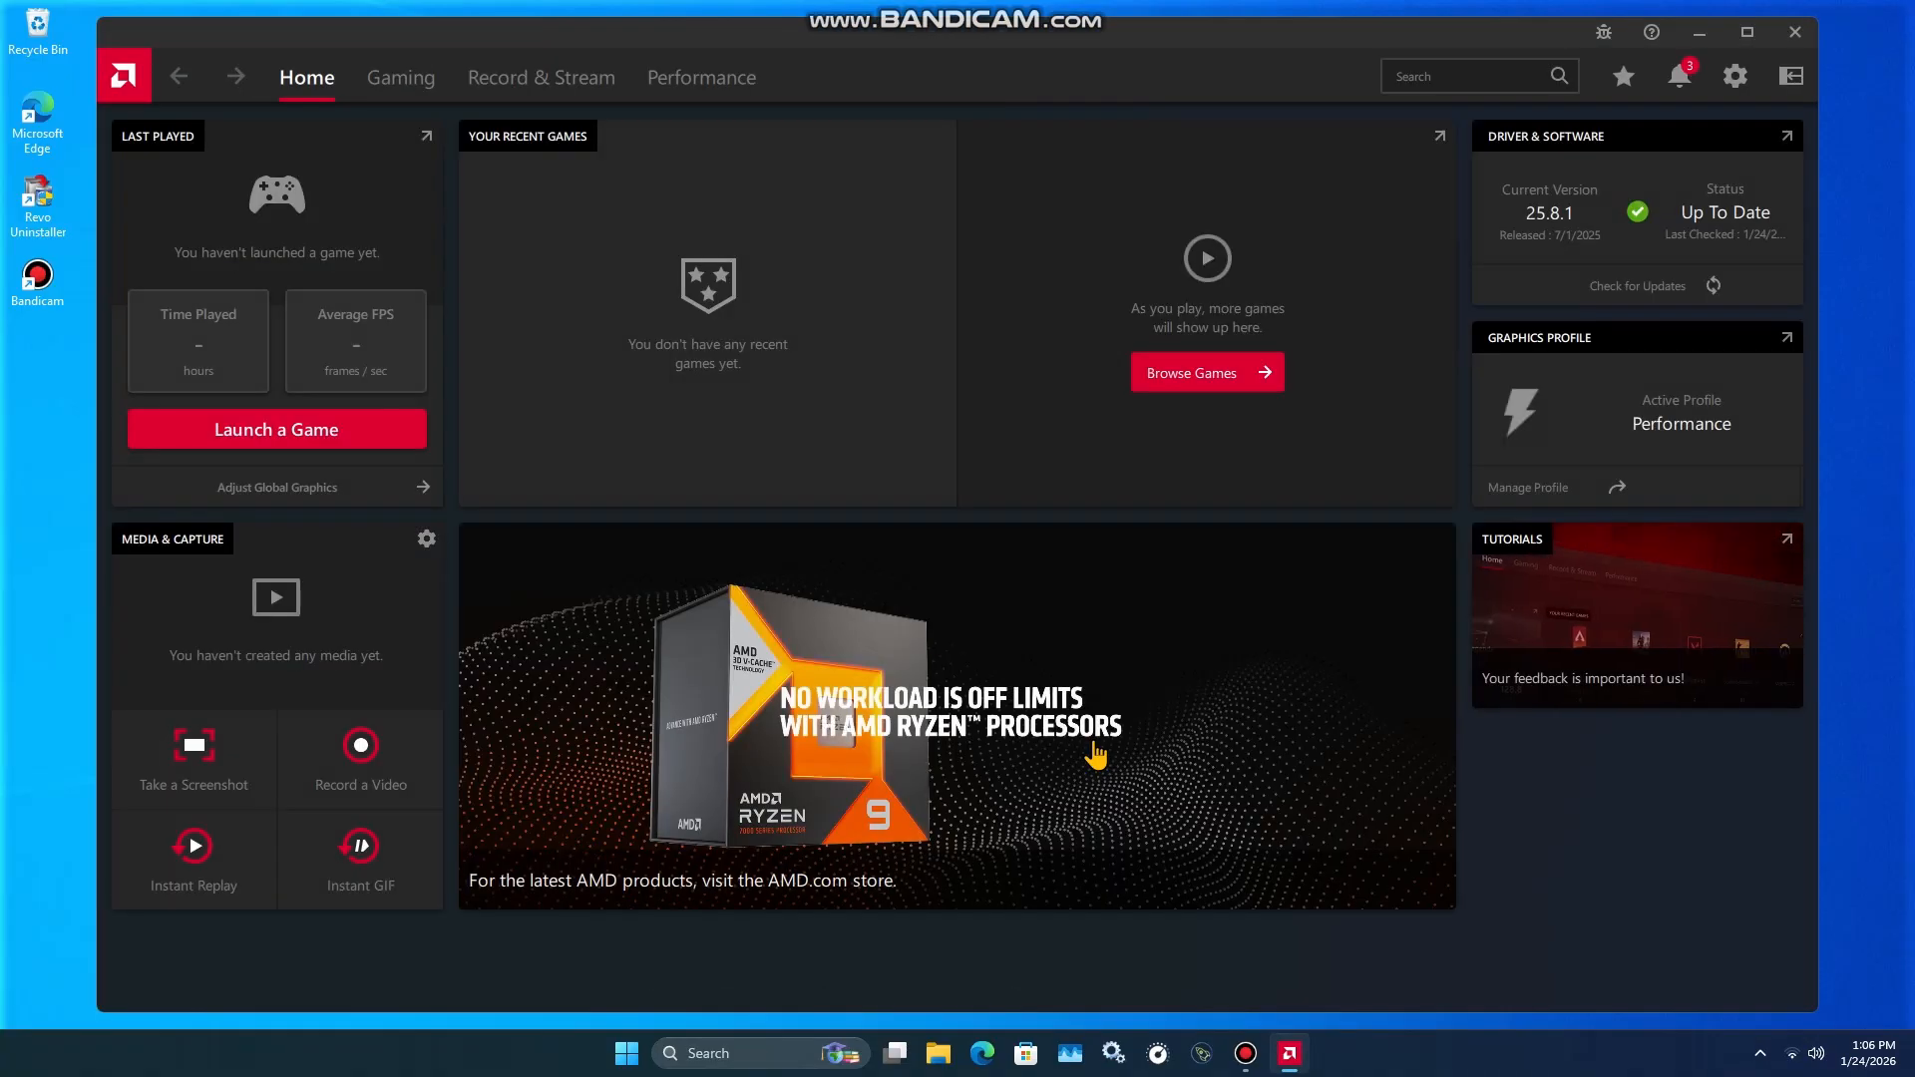
Step: Start the Record & Stream setup, choose Recording as the preference, and accept the default microphone and camera settings
{"action": "left_click", "coordinate": [543, 78]}
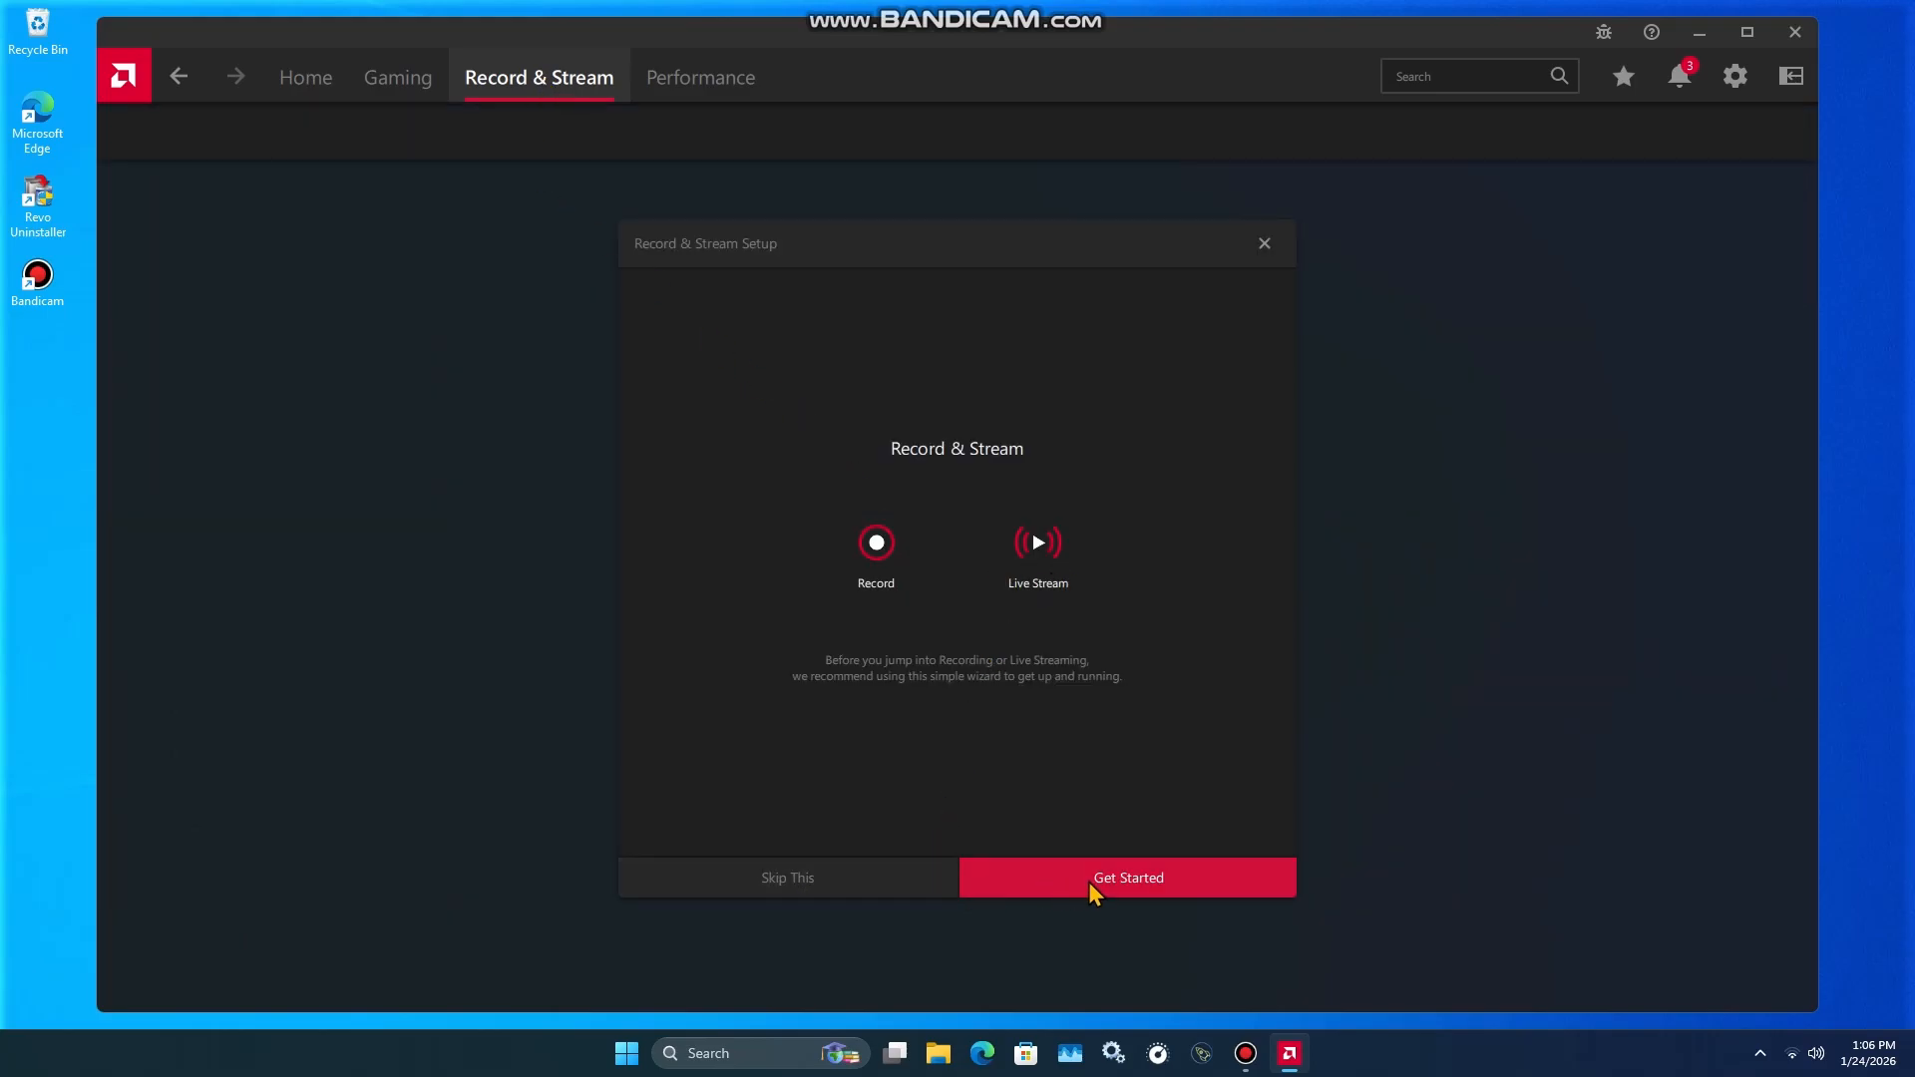
{"action": "left_click", "coordinate": [1124, 886]}
{"action": "left_click", "coordinate": [878, 638]}
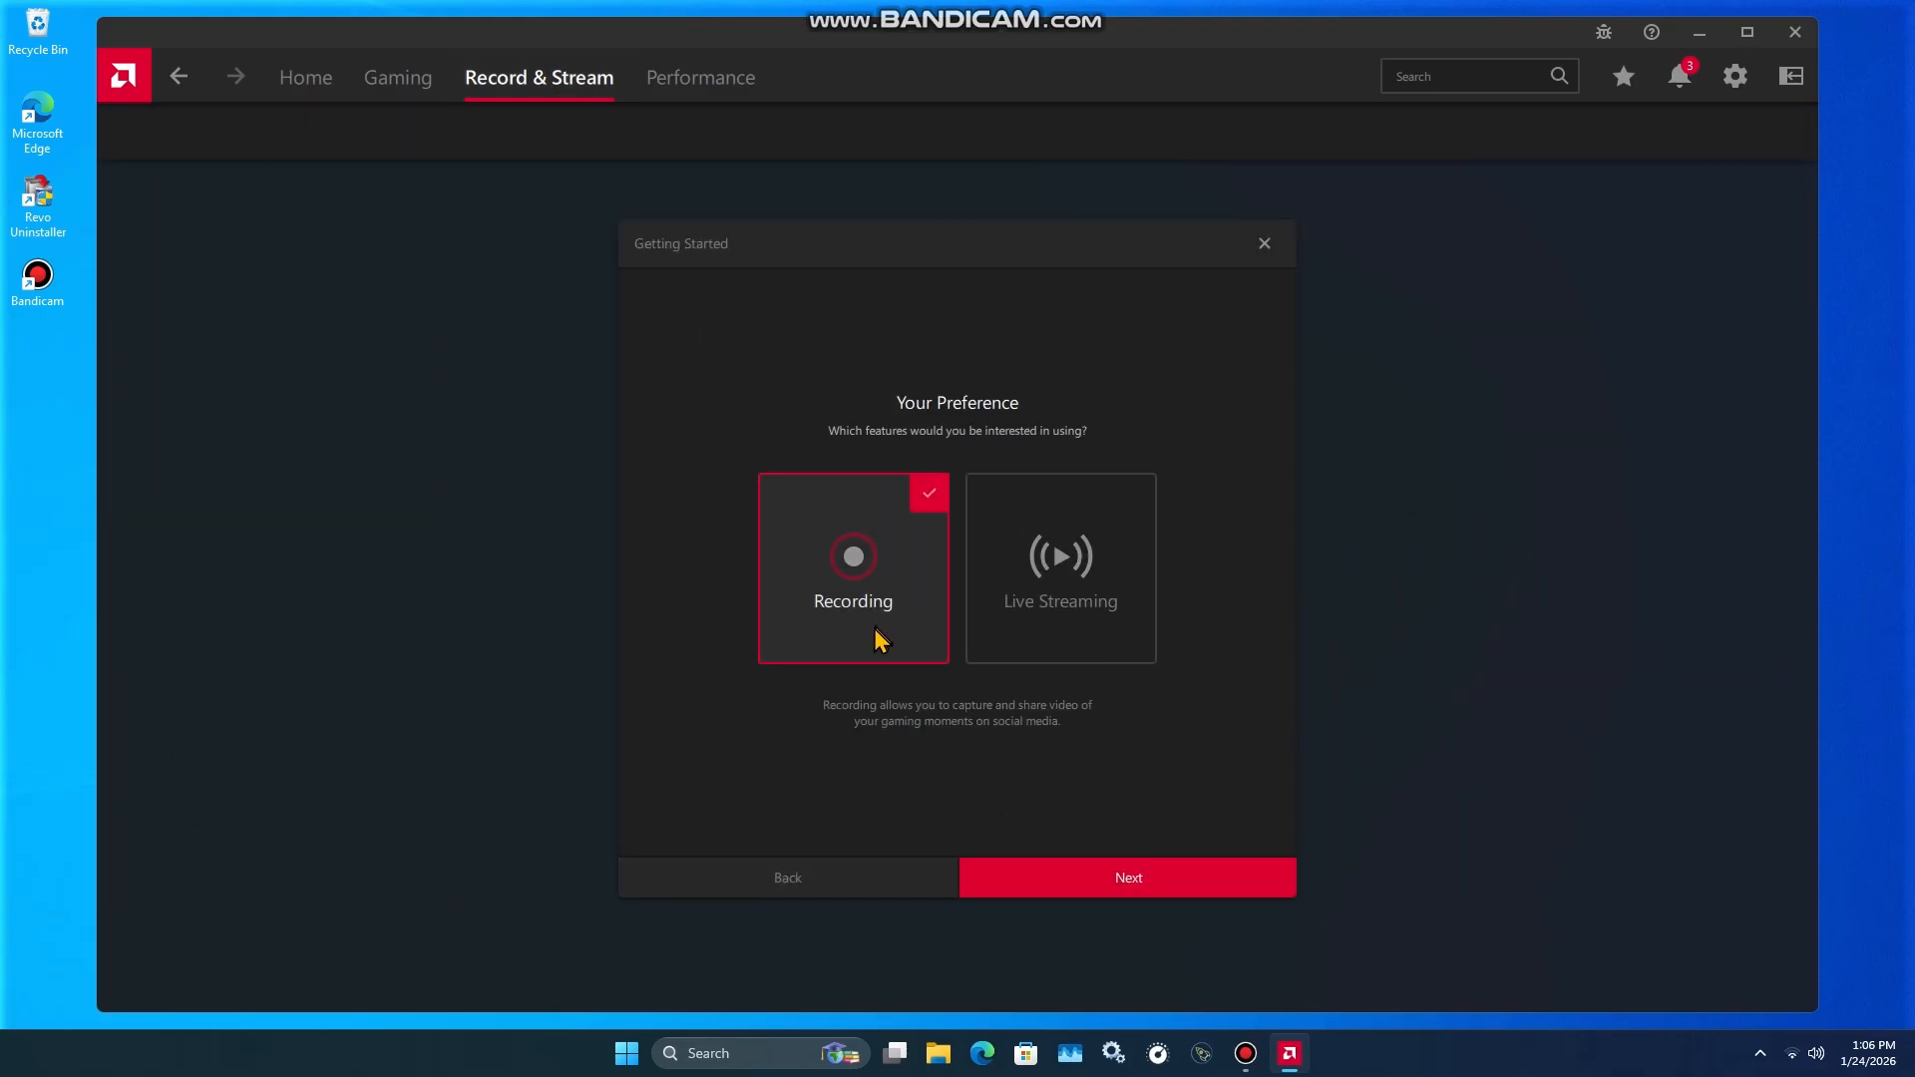
{"action": "left_click", "coordinate": [1127, 882]}
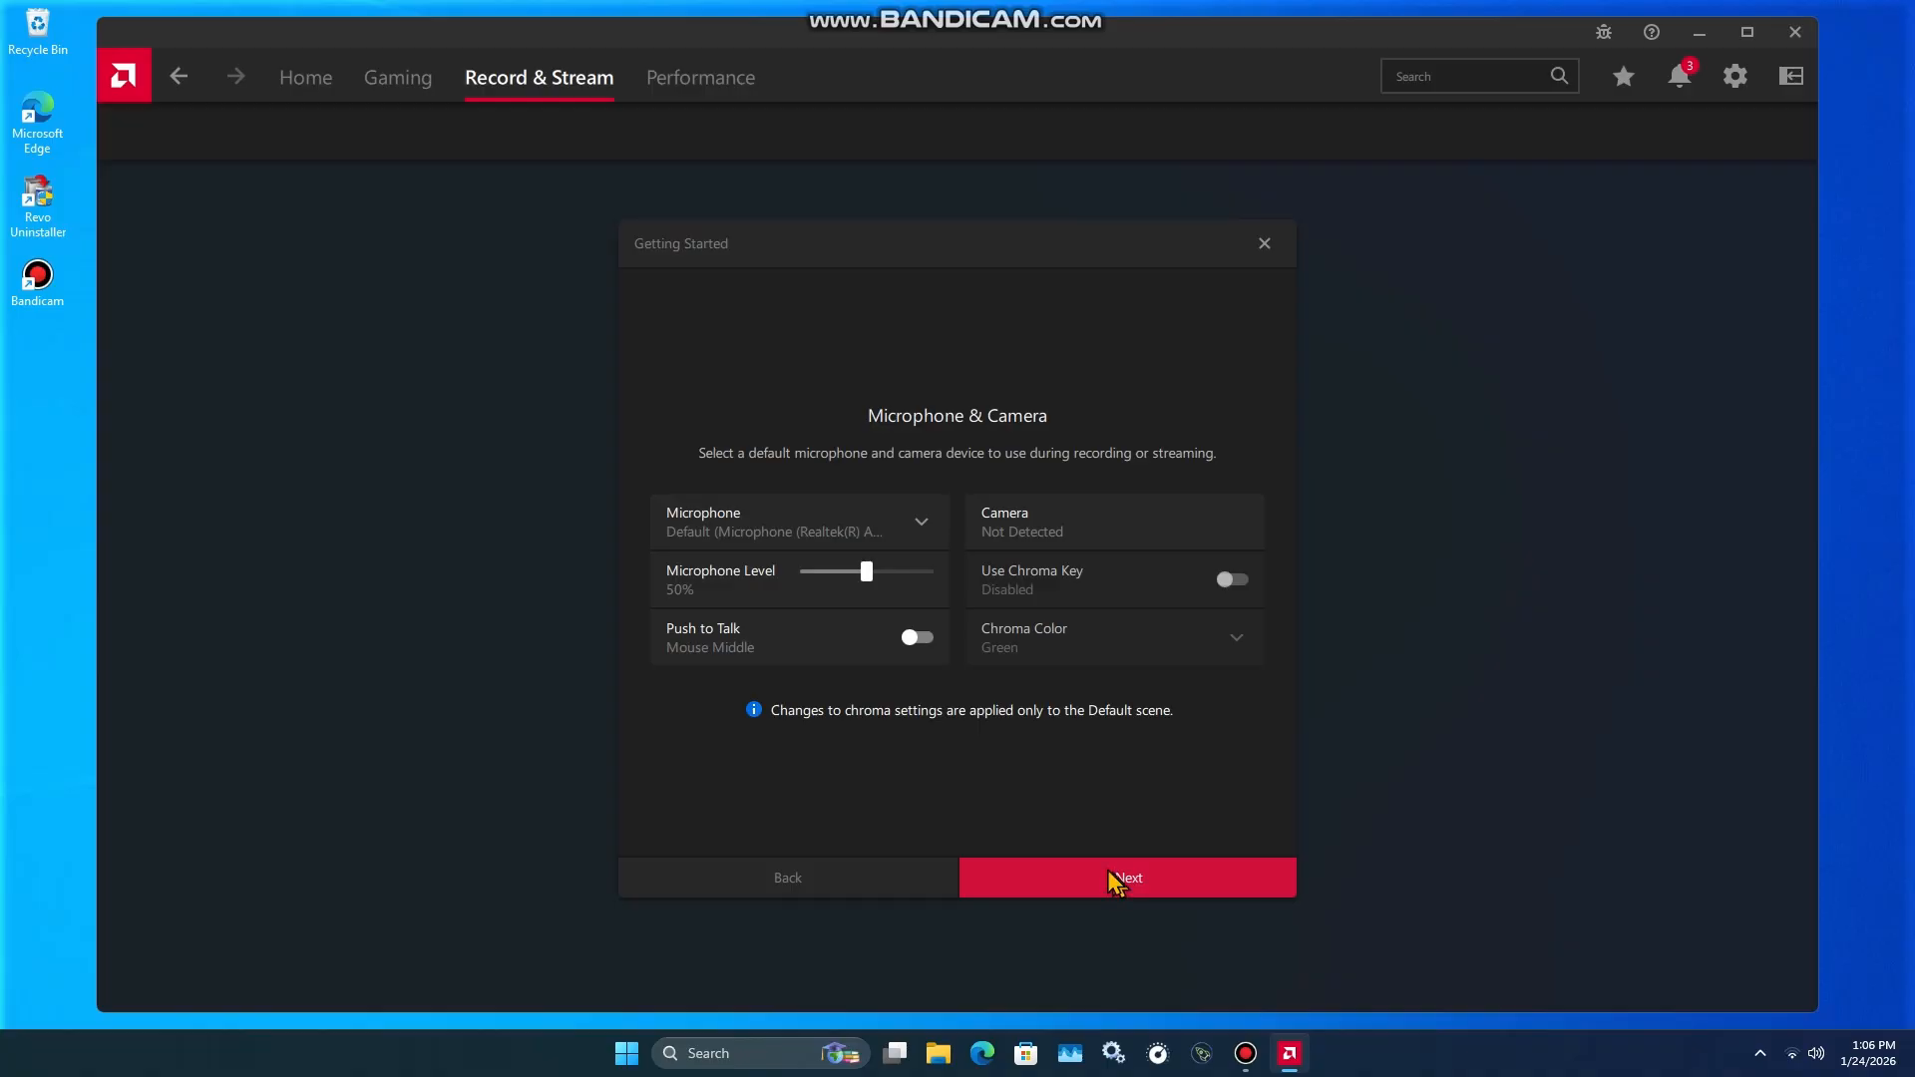
{"action": "left_click", "coordinate": [1183, 878]}
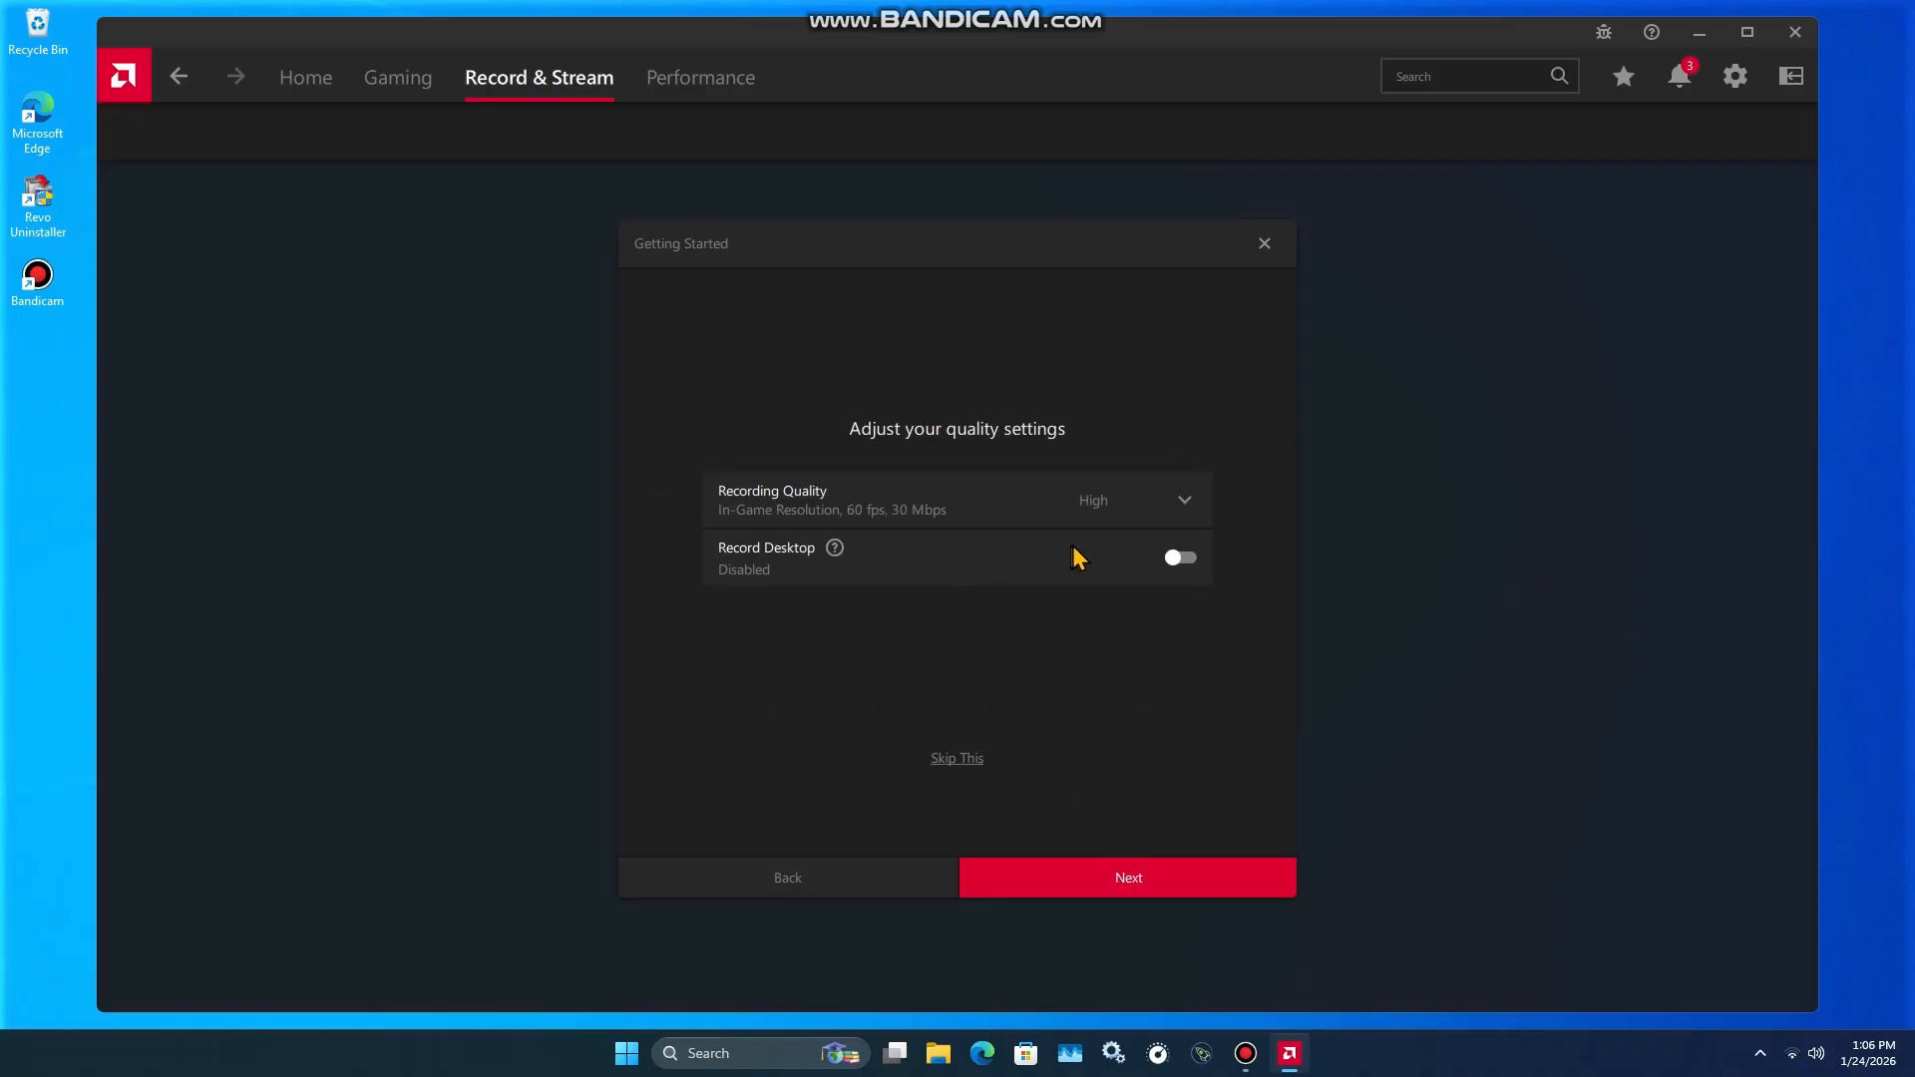
Step: Choose the recording quality, enable Record Desktop, and complete the Record & Stream setup
{"action": "left_click", "coordinate": [1184, 507]}
{"action": "left_click", "coordinate": [1109, 654]}
{"action": "left_click", "coordinate": [1180, 558]}
{"action": "left_click", "coordinate": [1180, 882]}
{"action": "left_click", "coordinate": [1108, 877]}
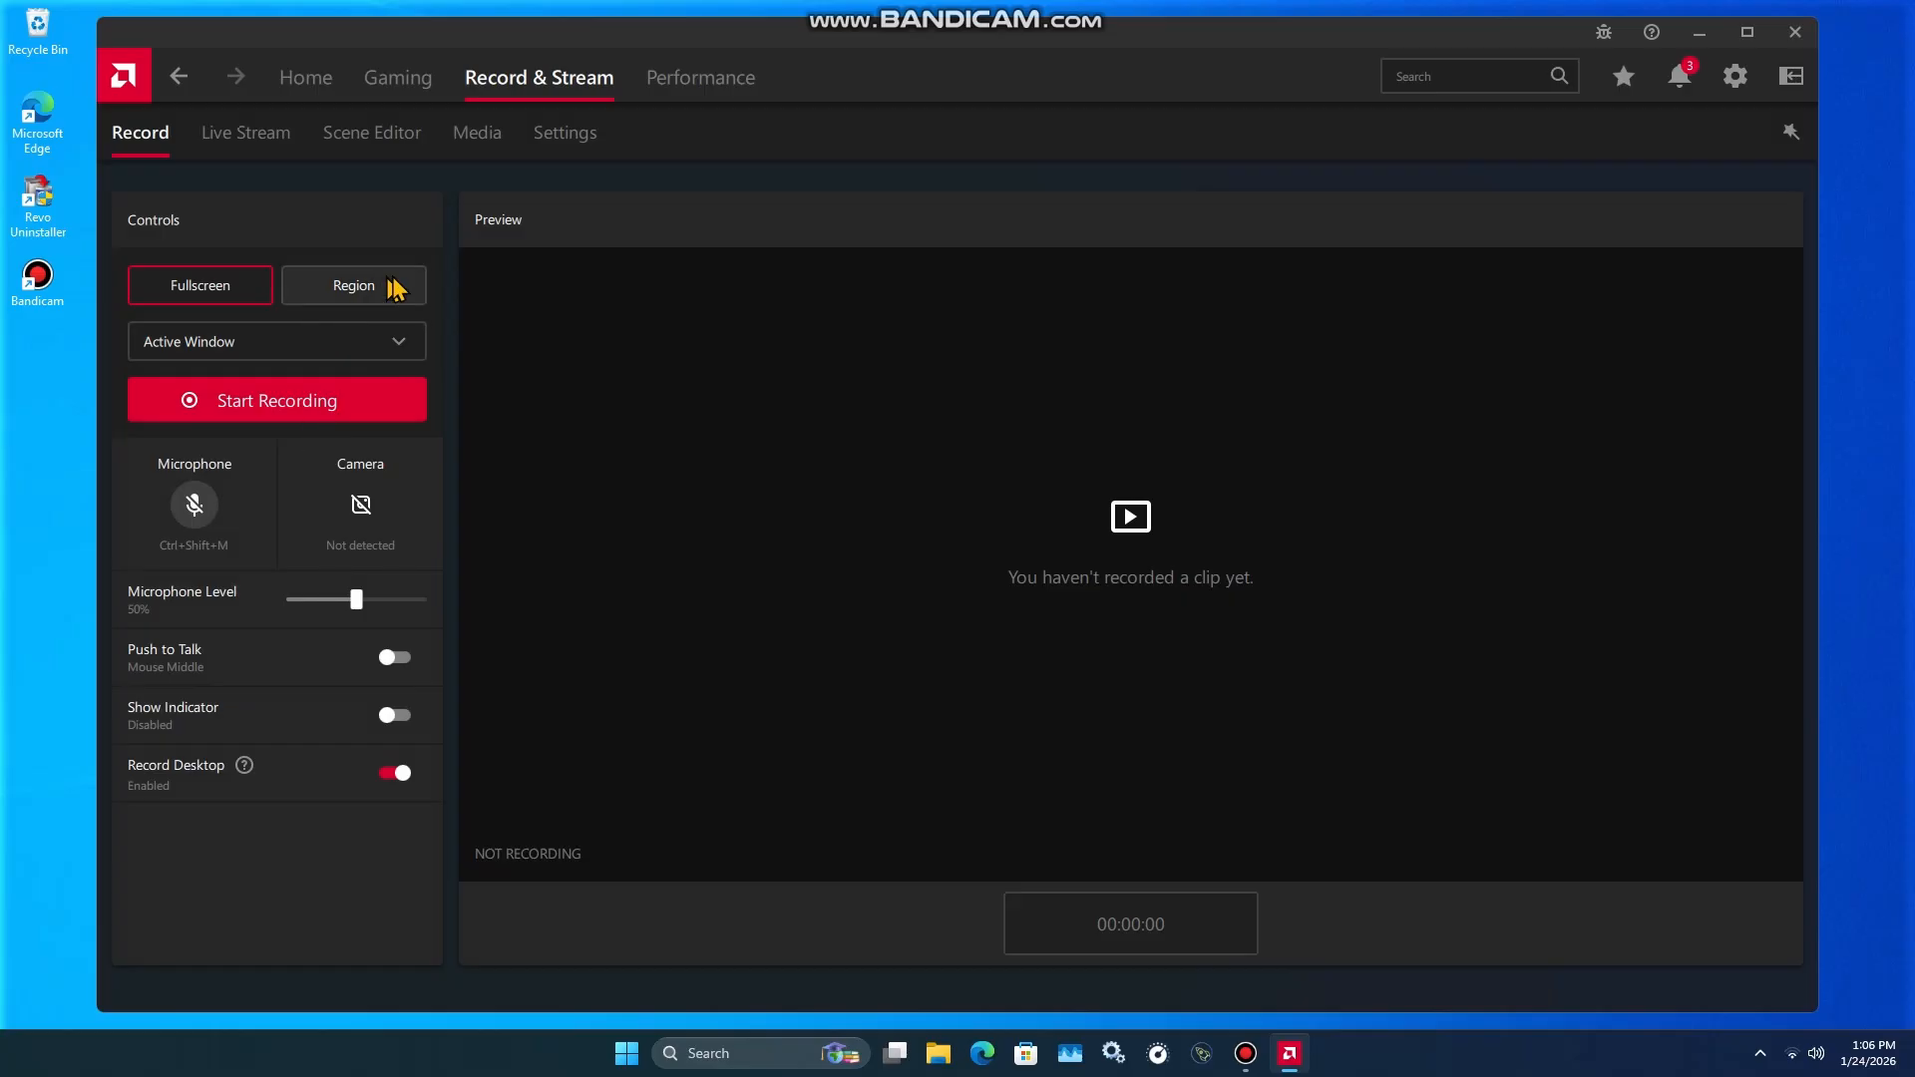
Step: Start a fullscreen recording, enabling AMD Software: Adrenalin Edition Capture & Stream, and minimize the AMD window
{"action": "left_click", "coordinate": [358, 403]}
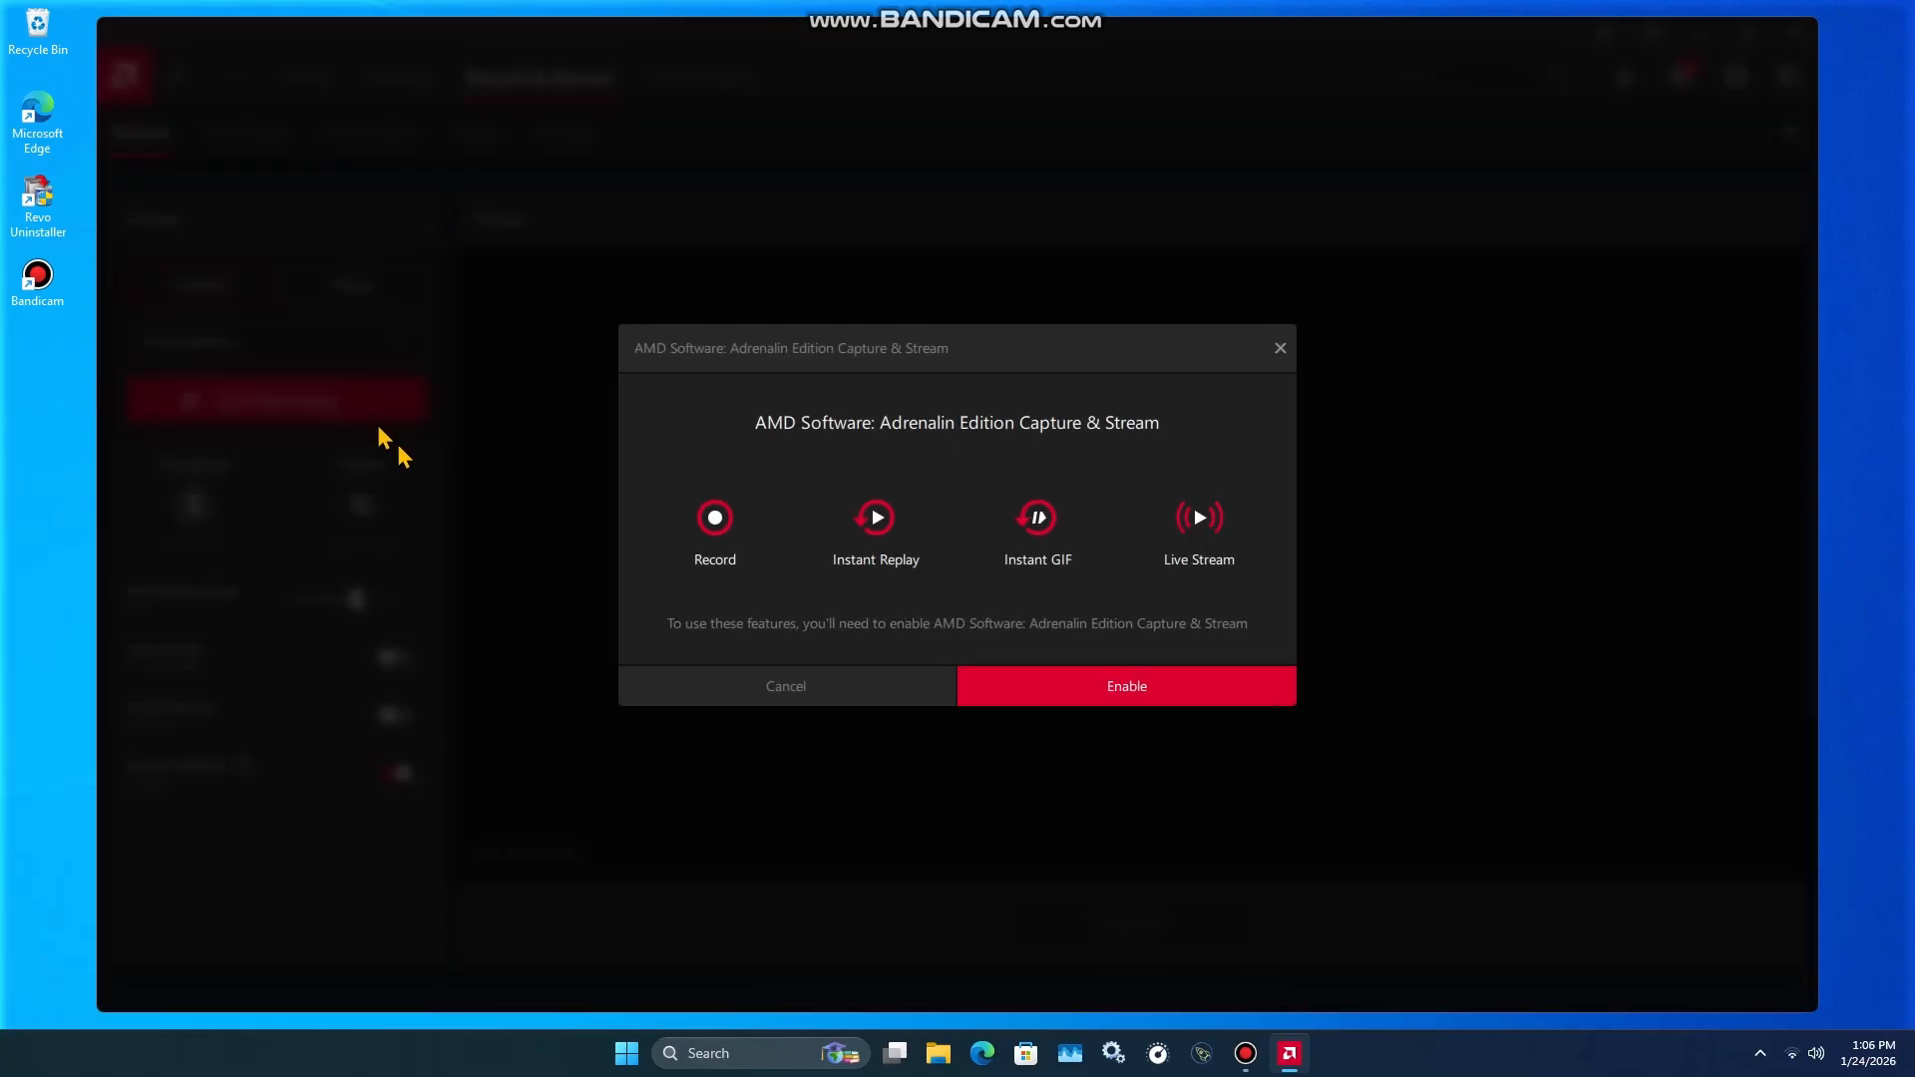
{"action": "left_click", "coordinate": [1104, 684]}
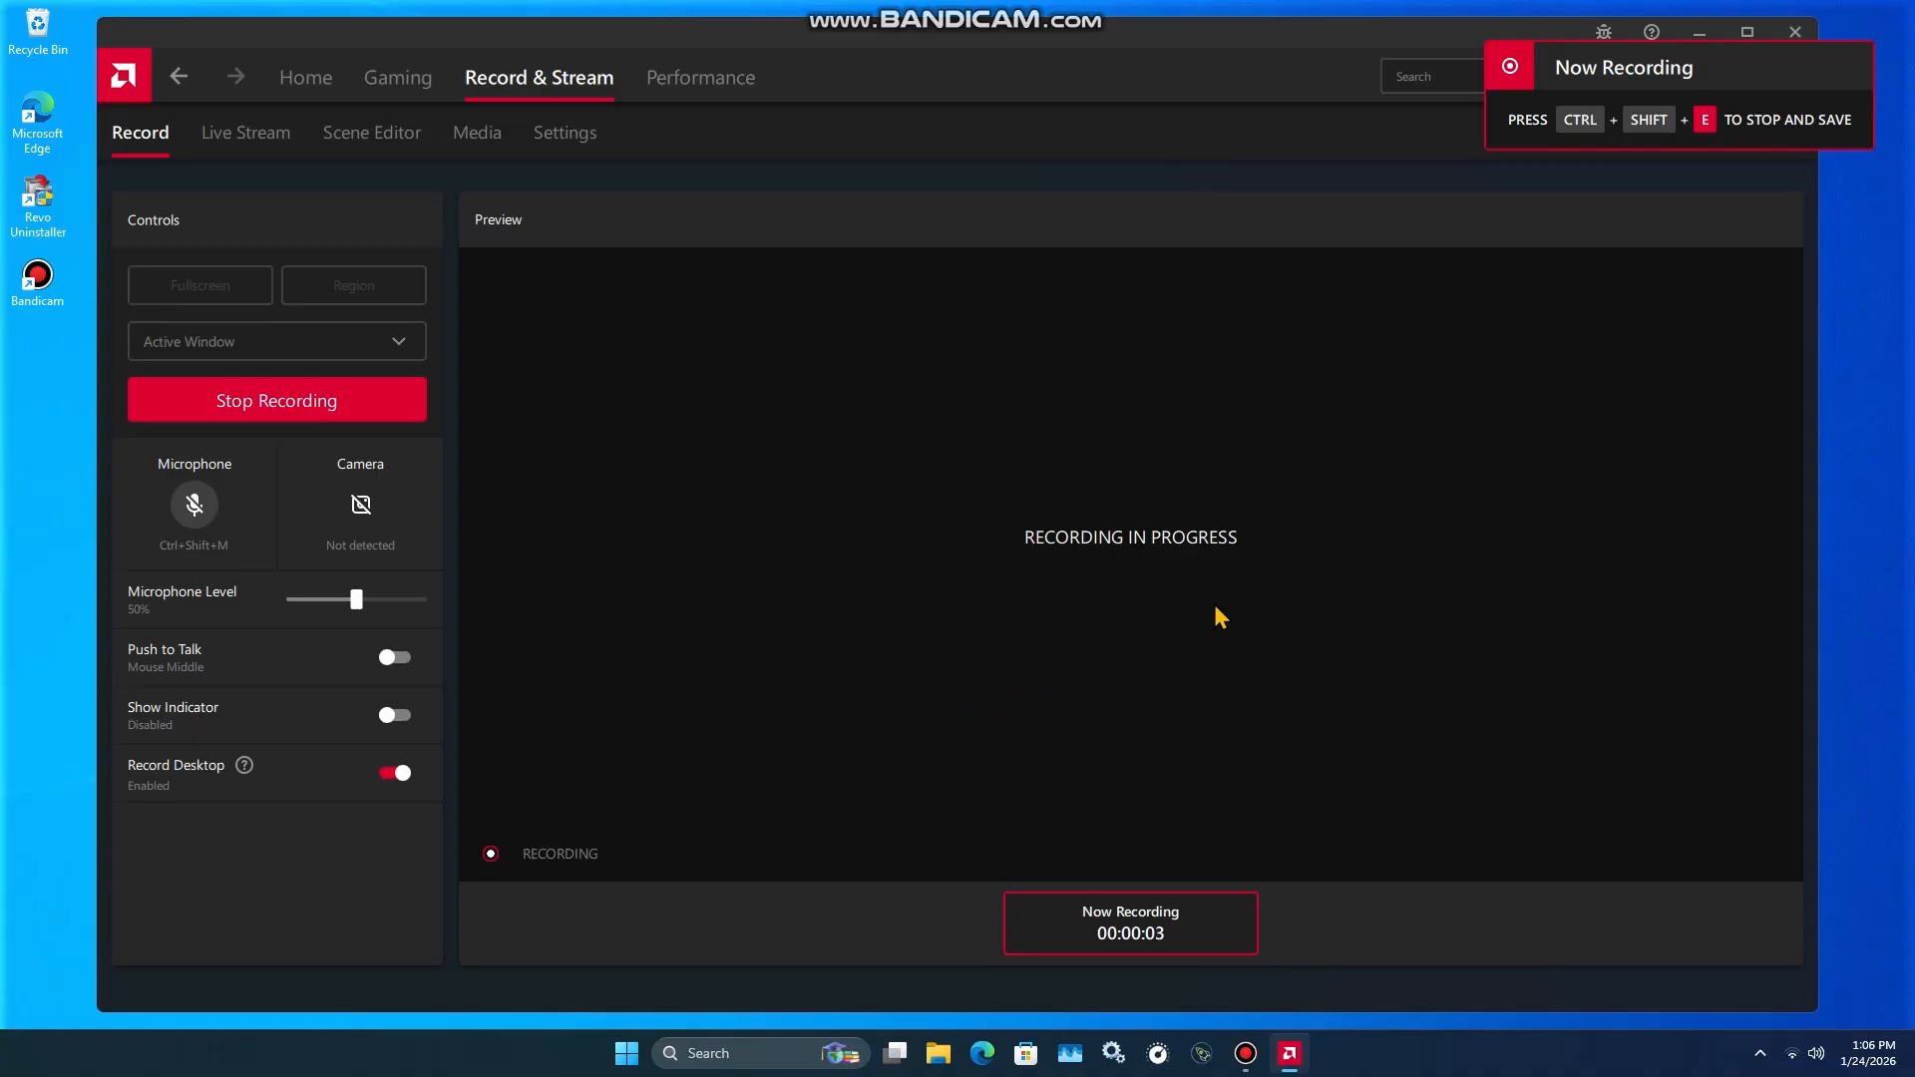
{"action": "left_click", "coordinate": [1699, 32]}
Step: Refresh the desktop twice and briefly open and close File Explorer as test footage for the recording
{"action": "right_click", "coordinate": [873, 419]}
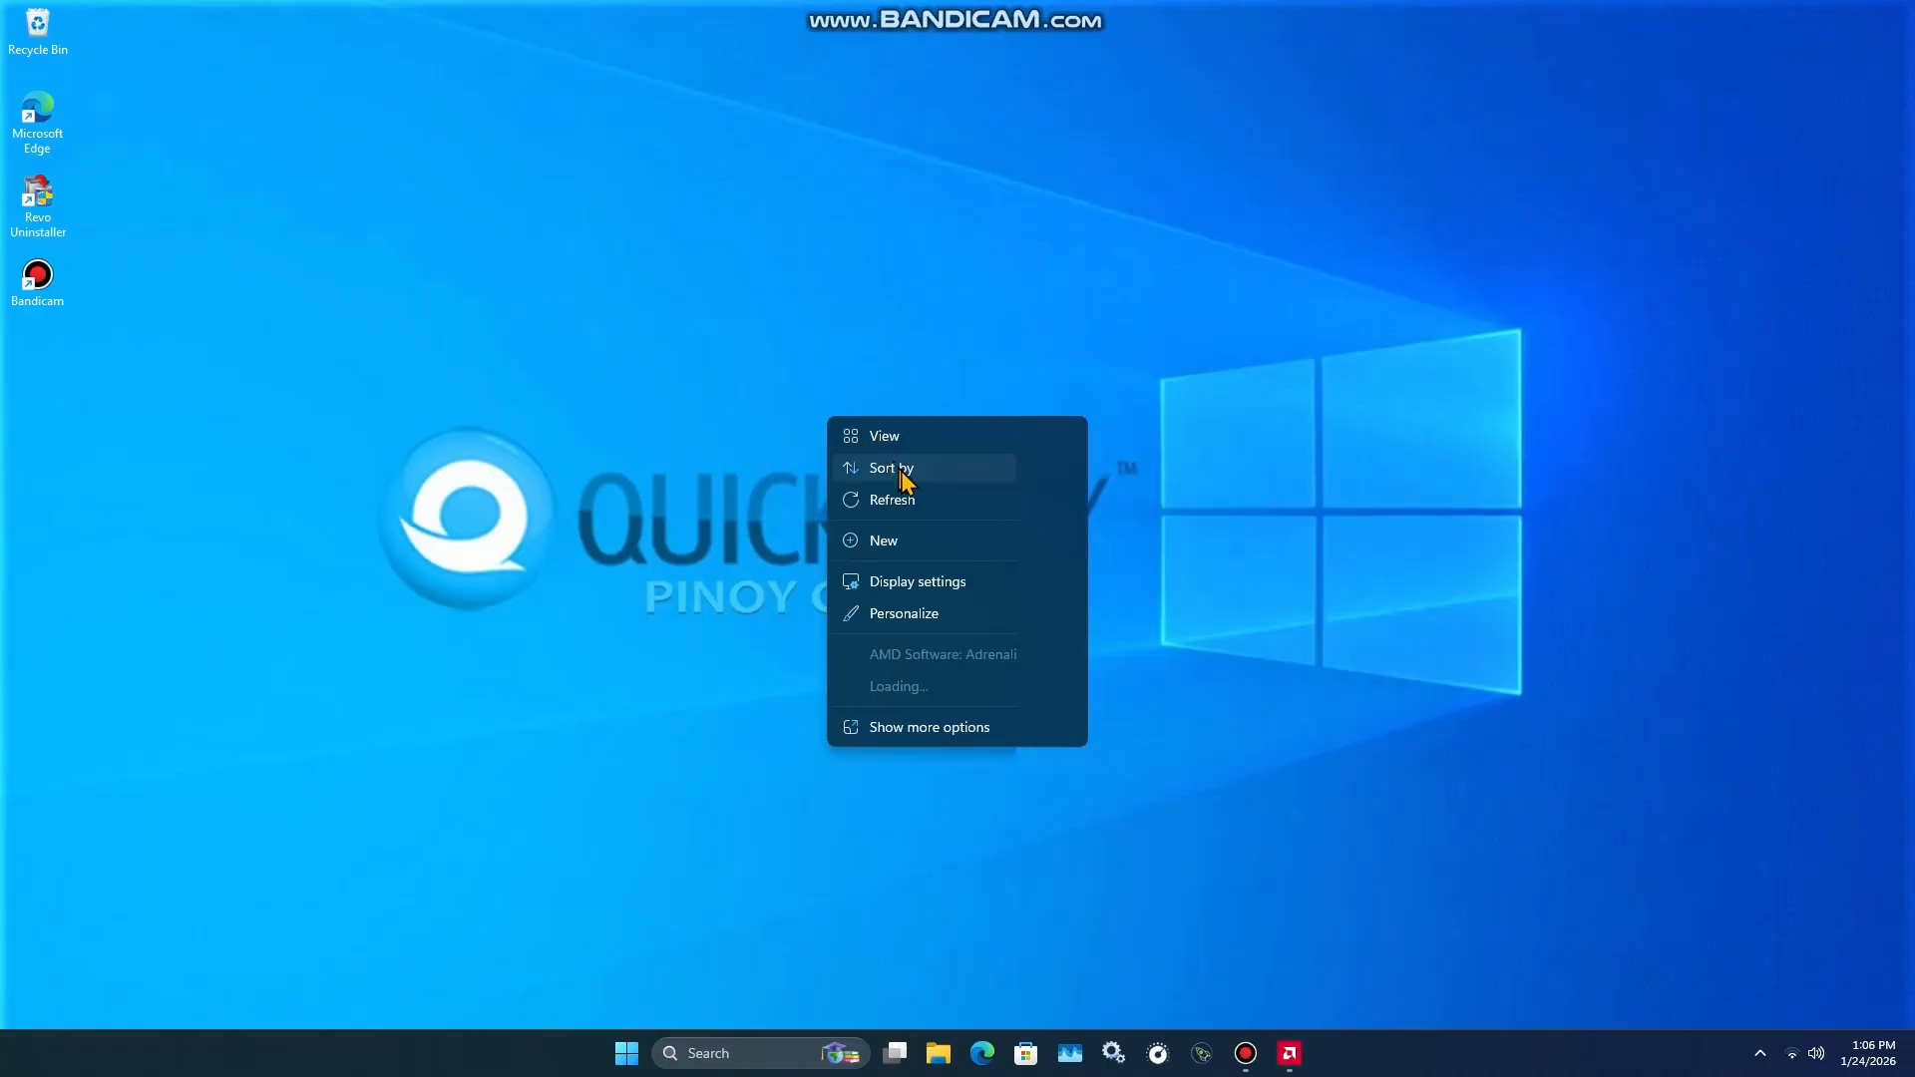
{"action": "left_click", "coordinate": [900, 498]}
{"action": "right_click", "coordinate": [845, 463]}
{"action": "left_click", "coordinate": [899, 551]}
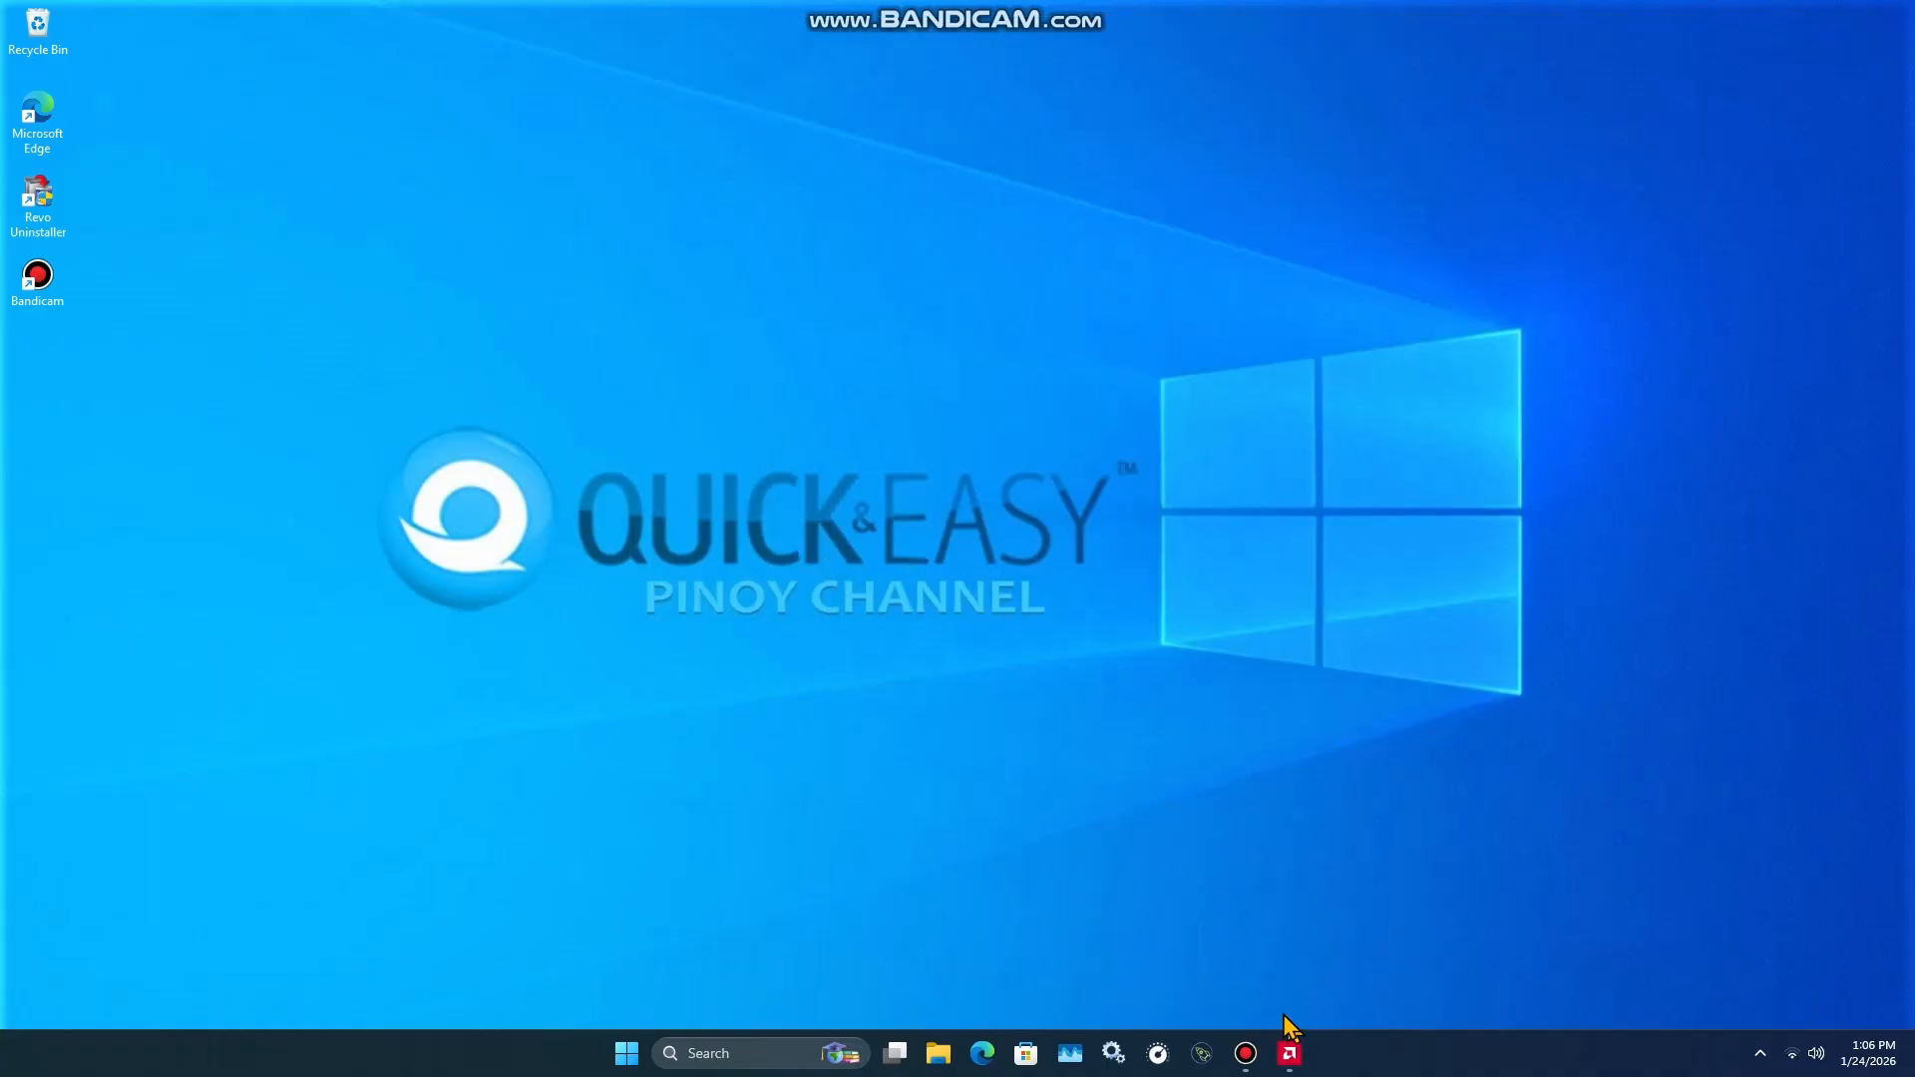
{"action": "left_click", "coordinate": [937, 1053]}
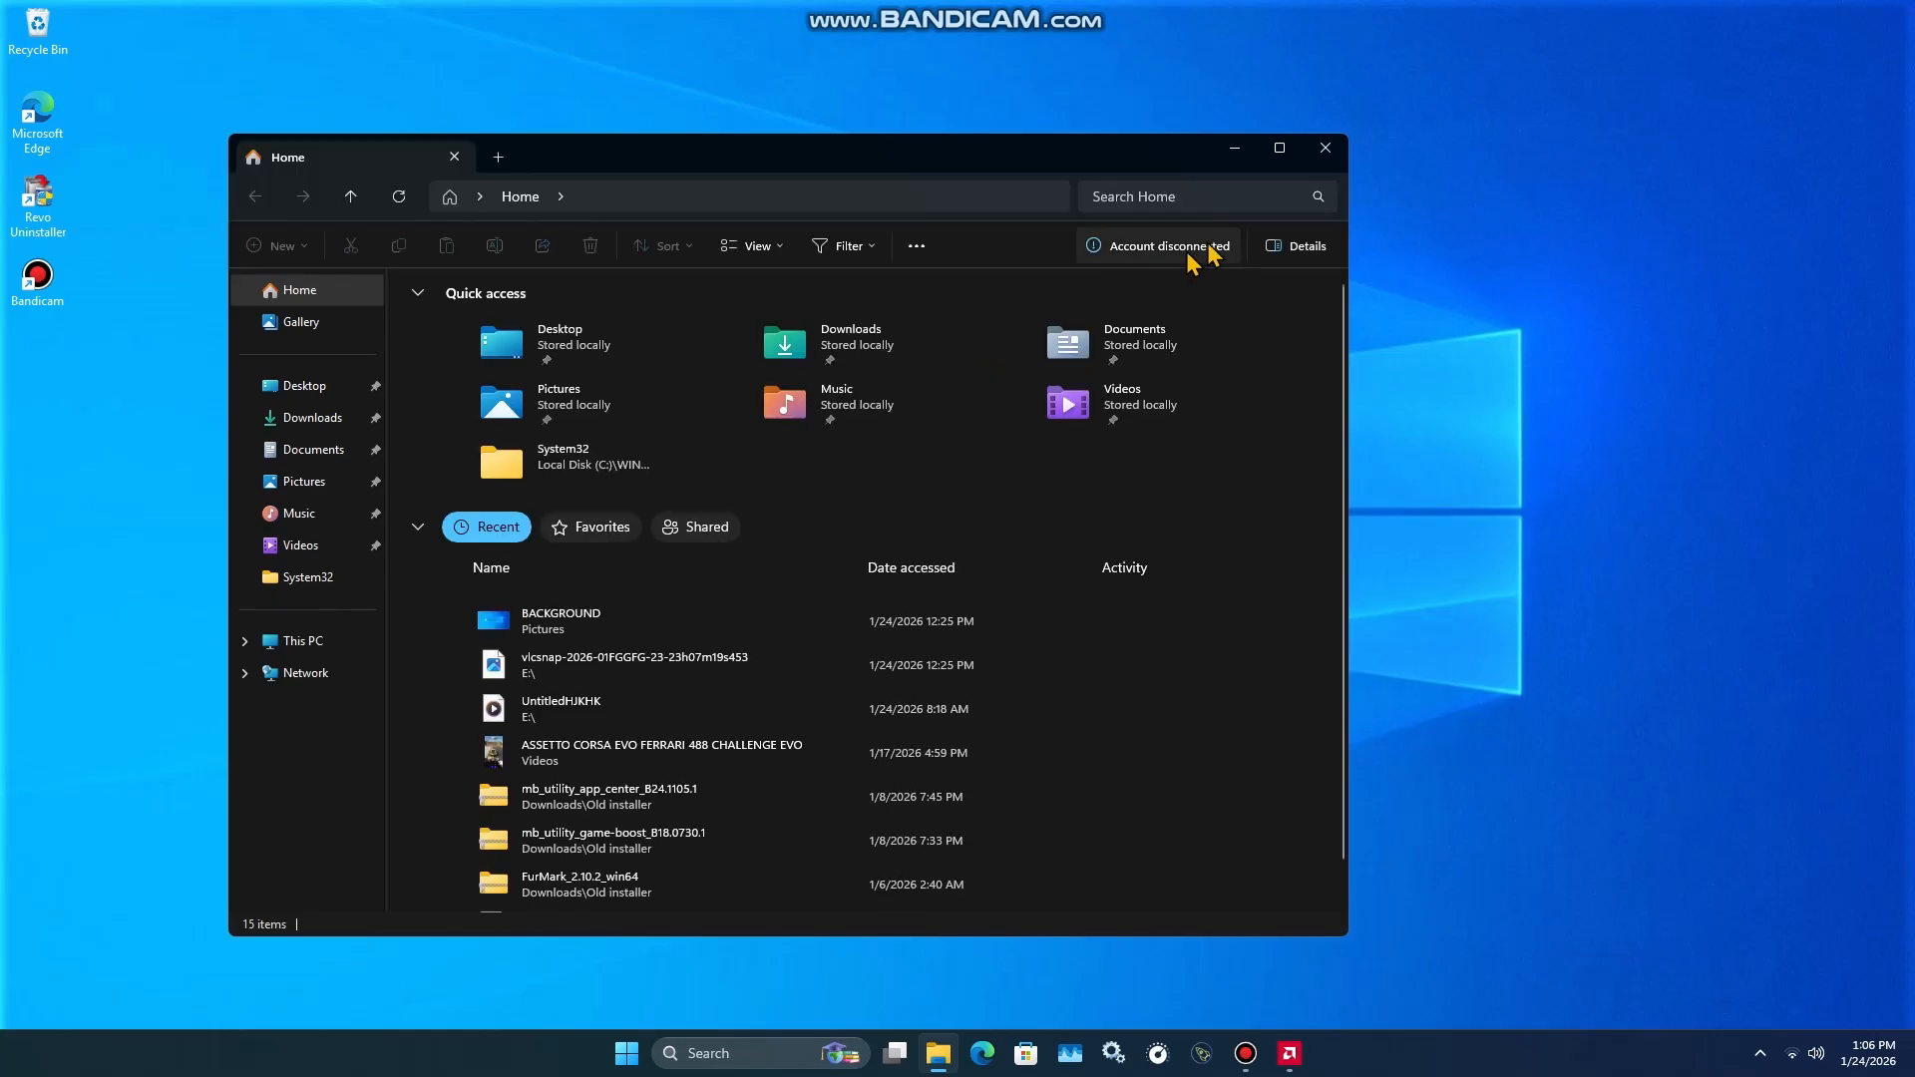
{"action": "left_click", "coordinate": [1342, 157]}
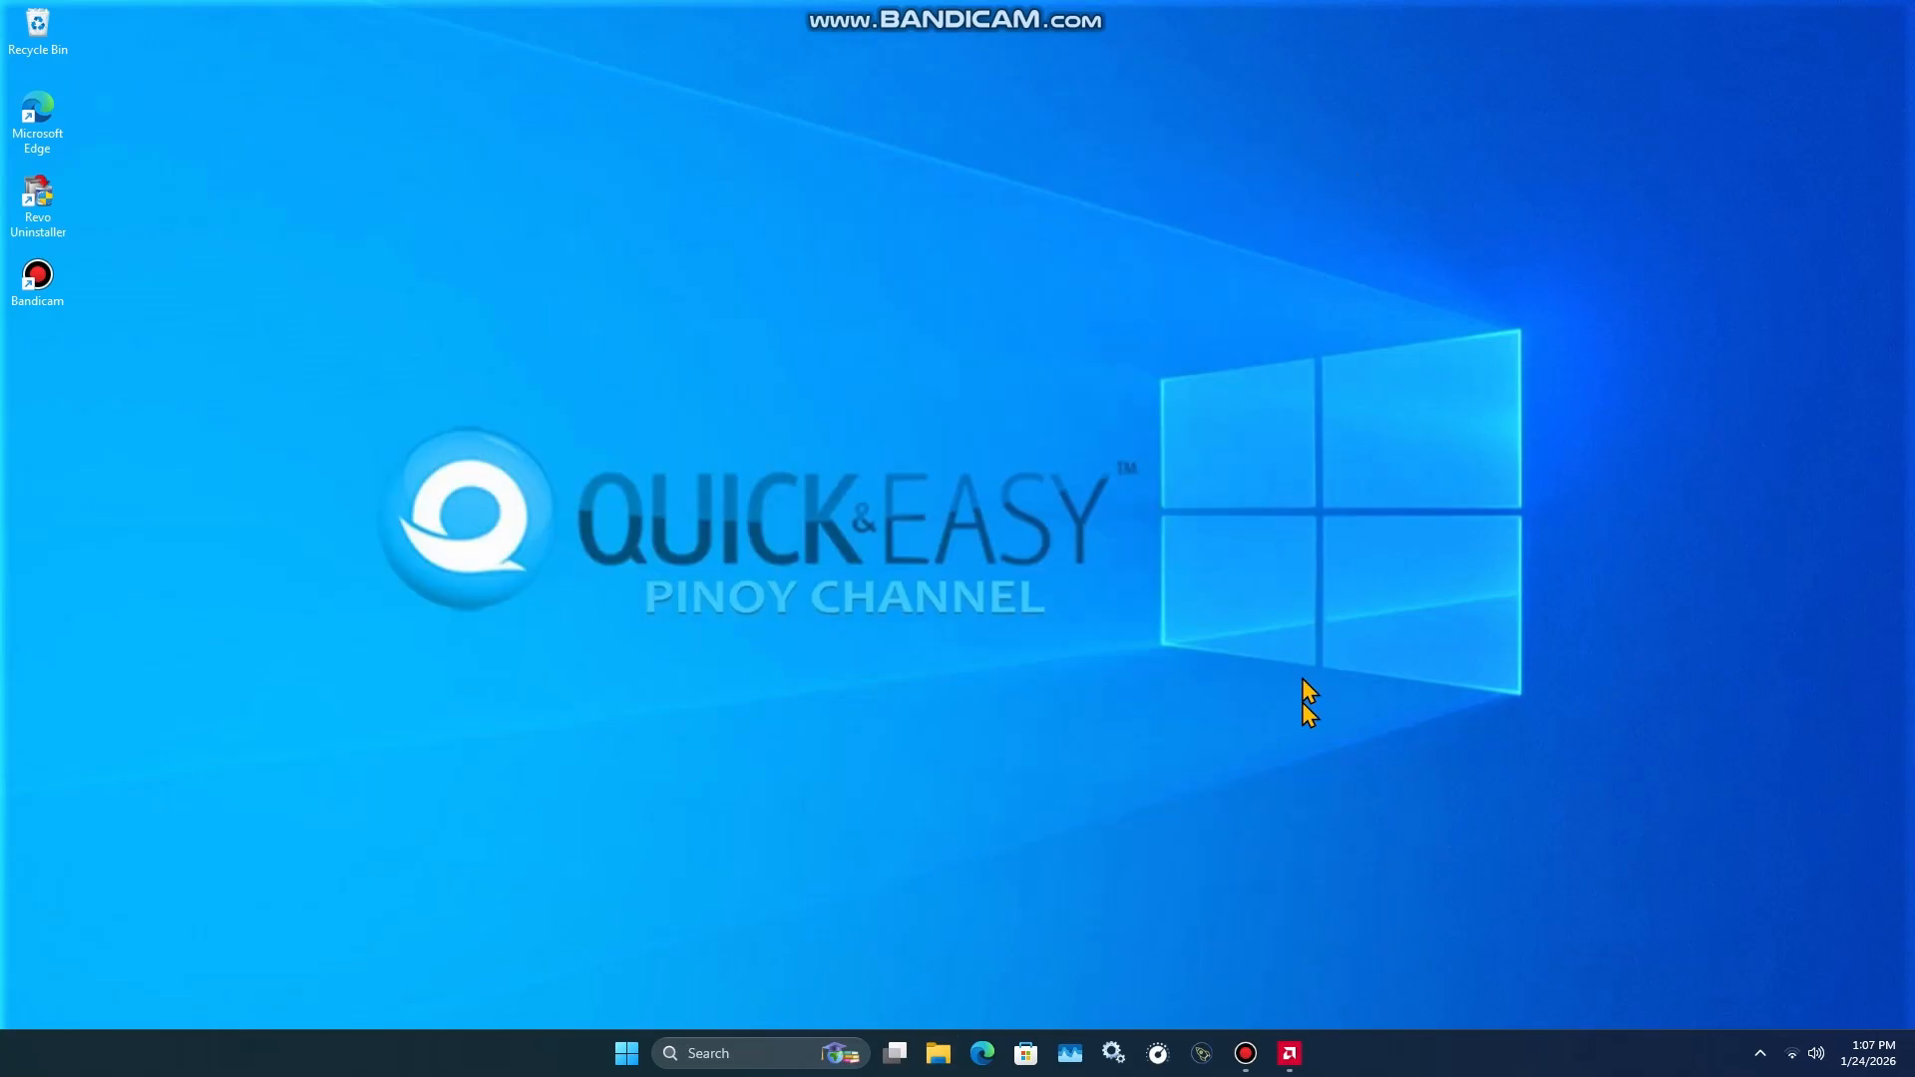
Step: Return to AMD Software, stop the recording, and play back the recorded clip in the preview
{"action": "left_click", "coordinate": [1290, 1053]}
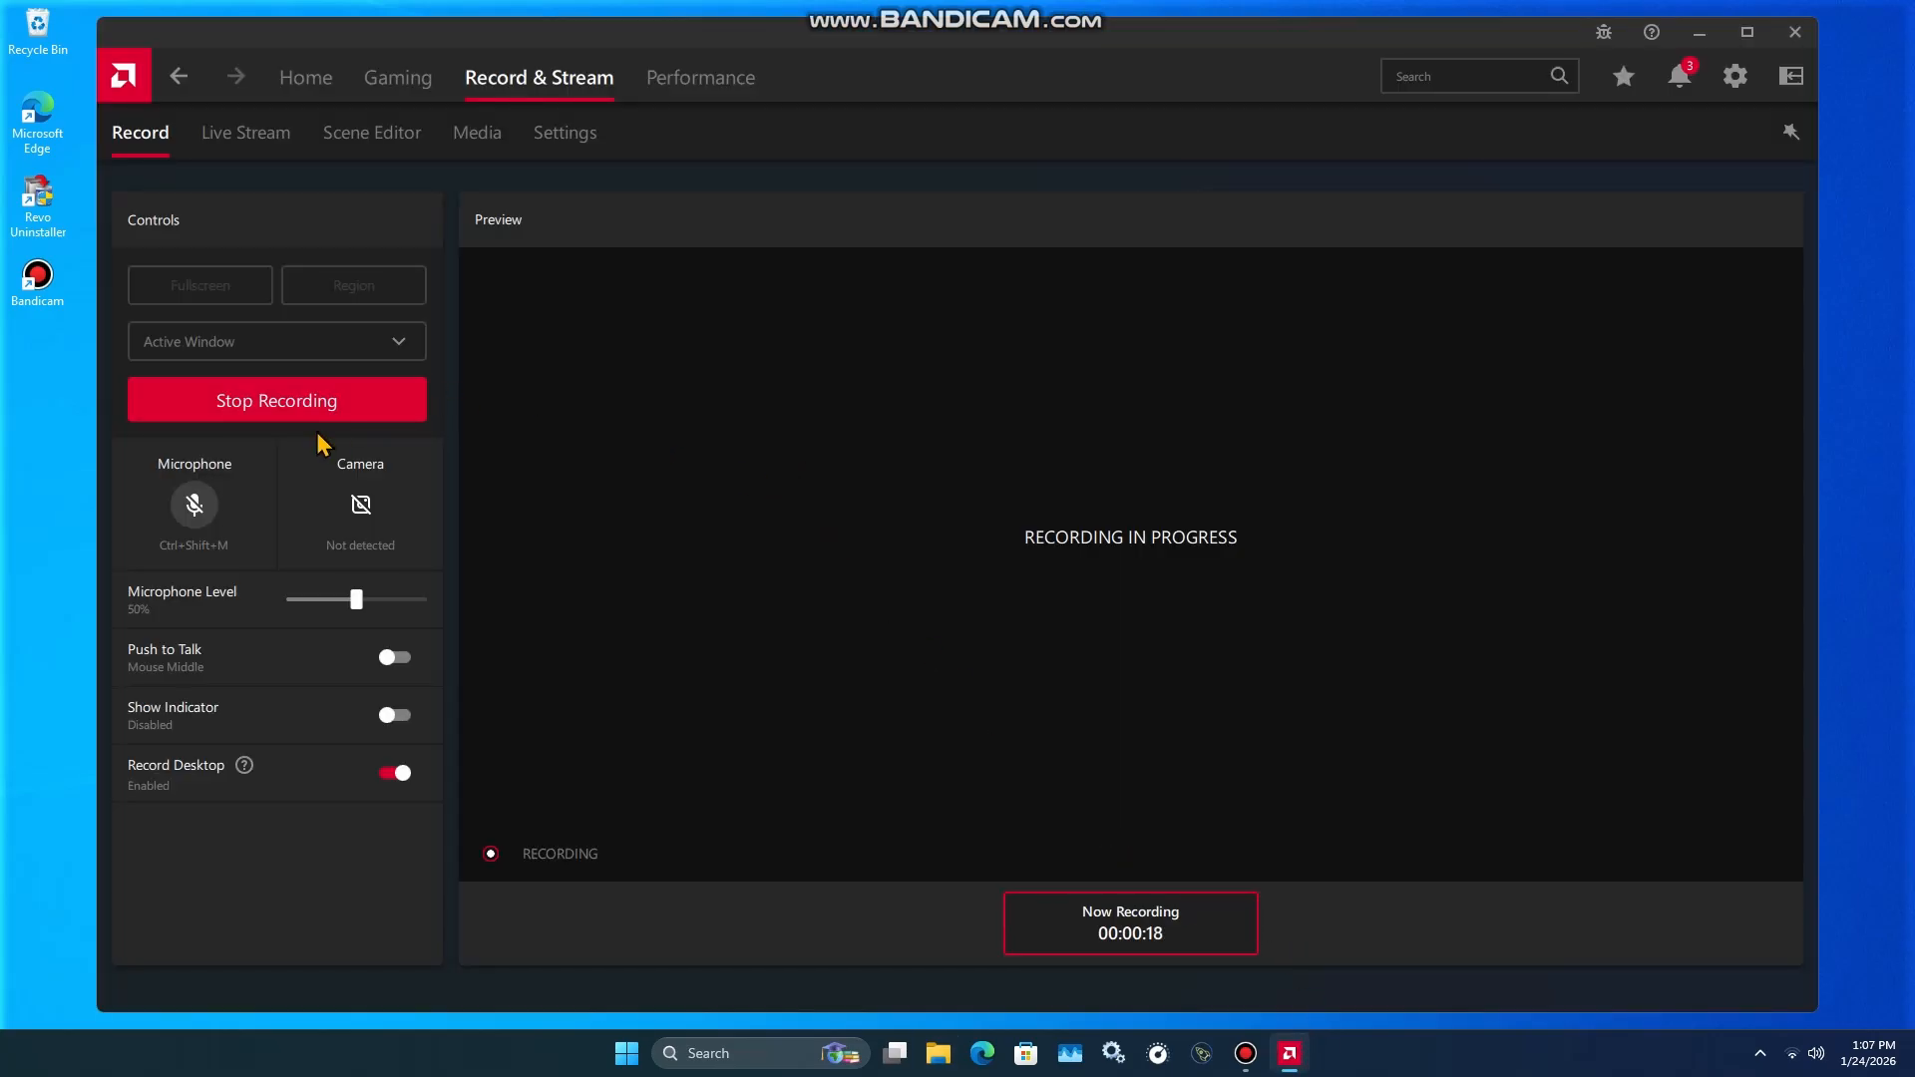
{"action": "left_click", "coordinate": [361, 399]}
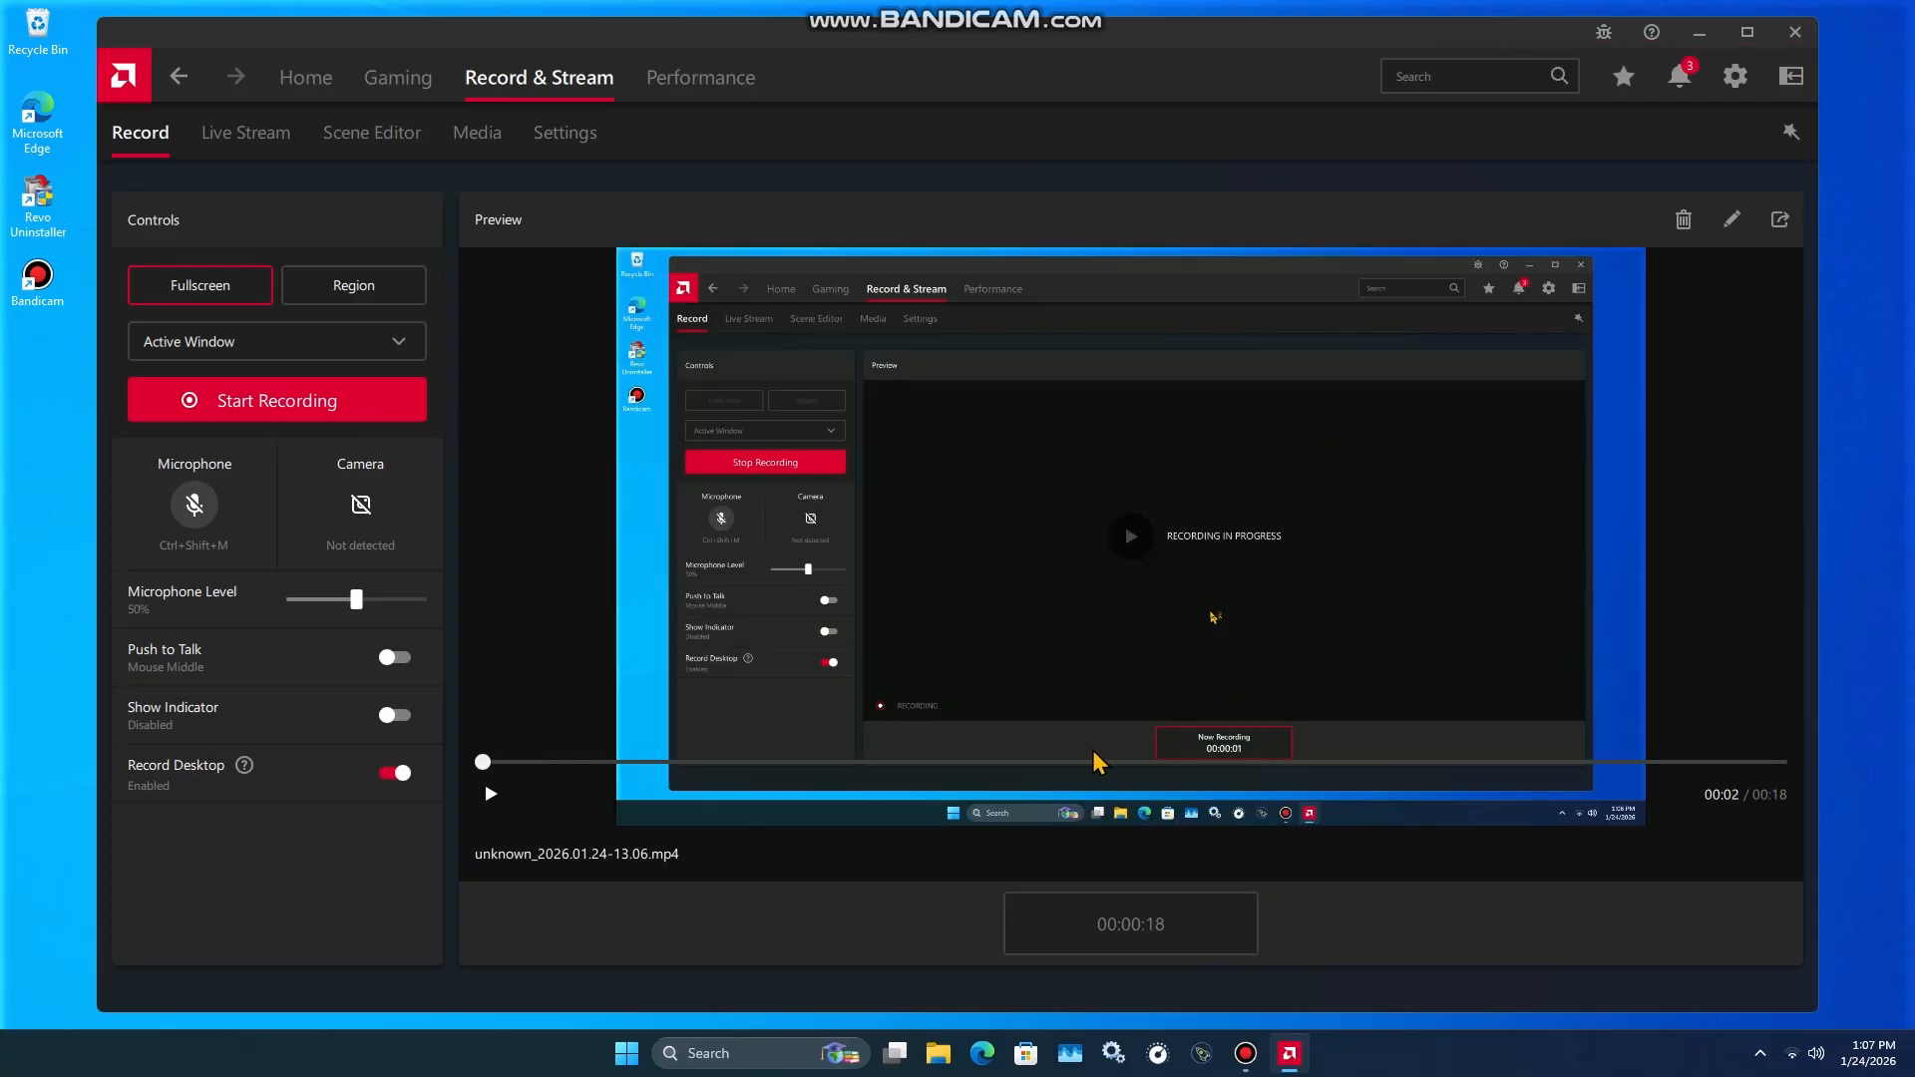
{"action": "left_click", "coordinate": [499, 804]}
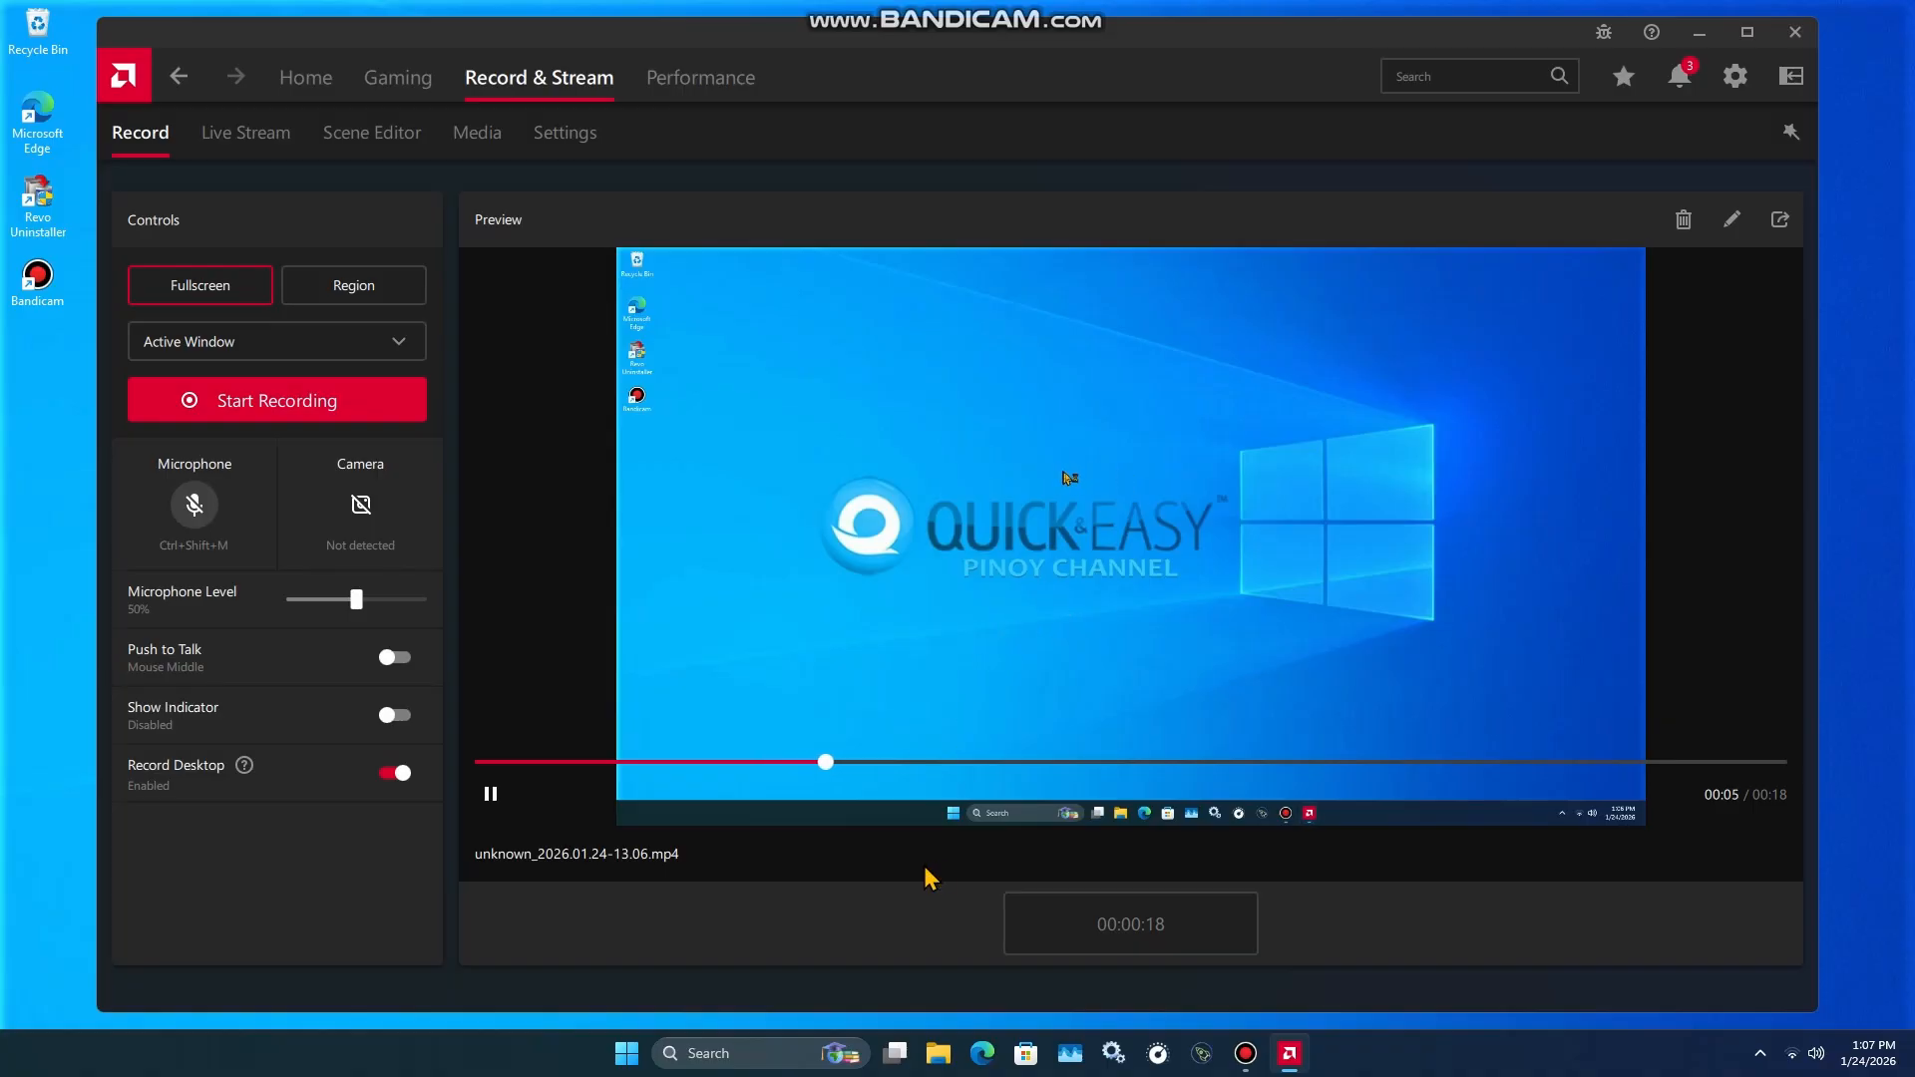